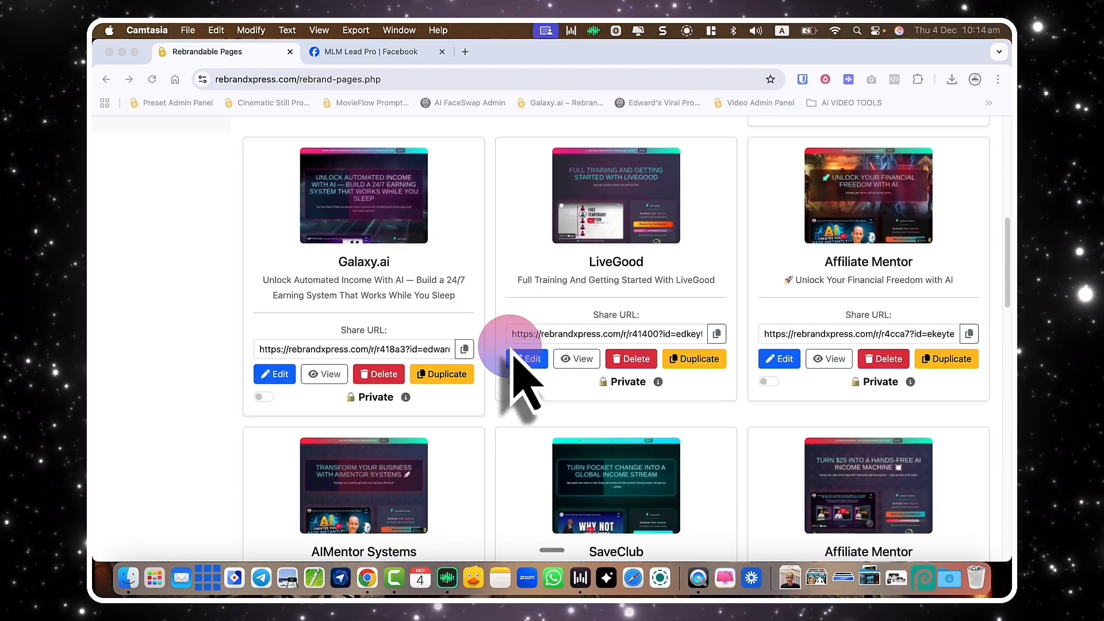
View the Affiliate Mentor card's share page in a new browser tab.
{"action": "left_click", "coordinate": [825, 357]}
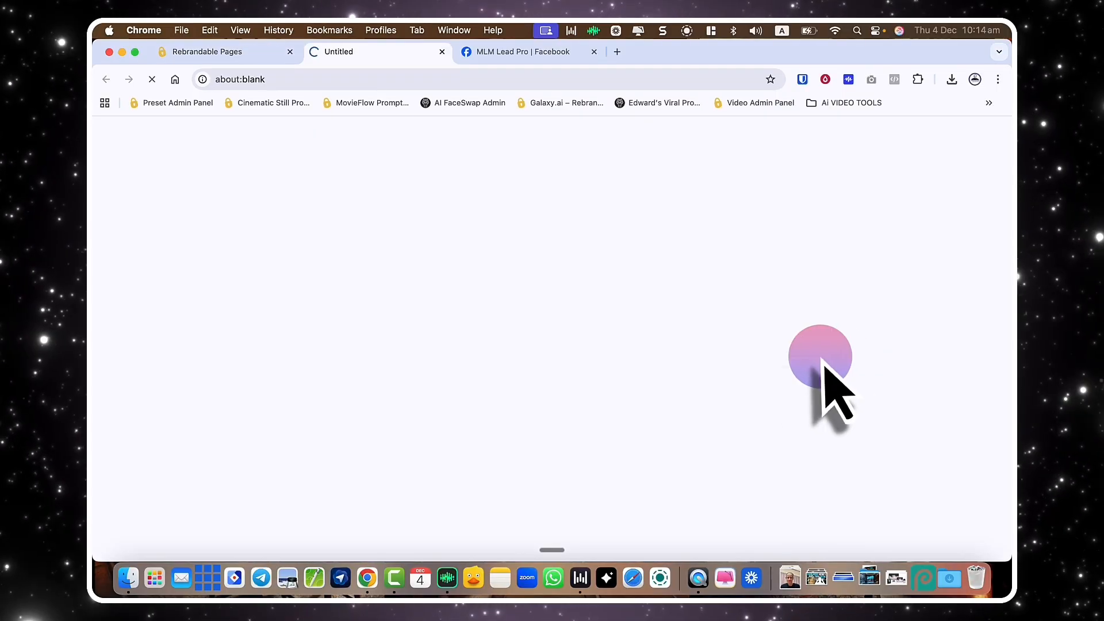
Scroll through the Affiliate Mentor preview, then close its tab.
{"action": "scroll", "coordinate": [719, 348], "scroll_direction": "down", "scroll_amount": 10}
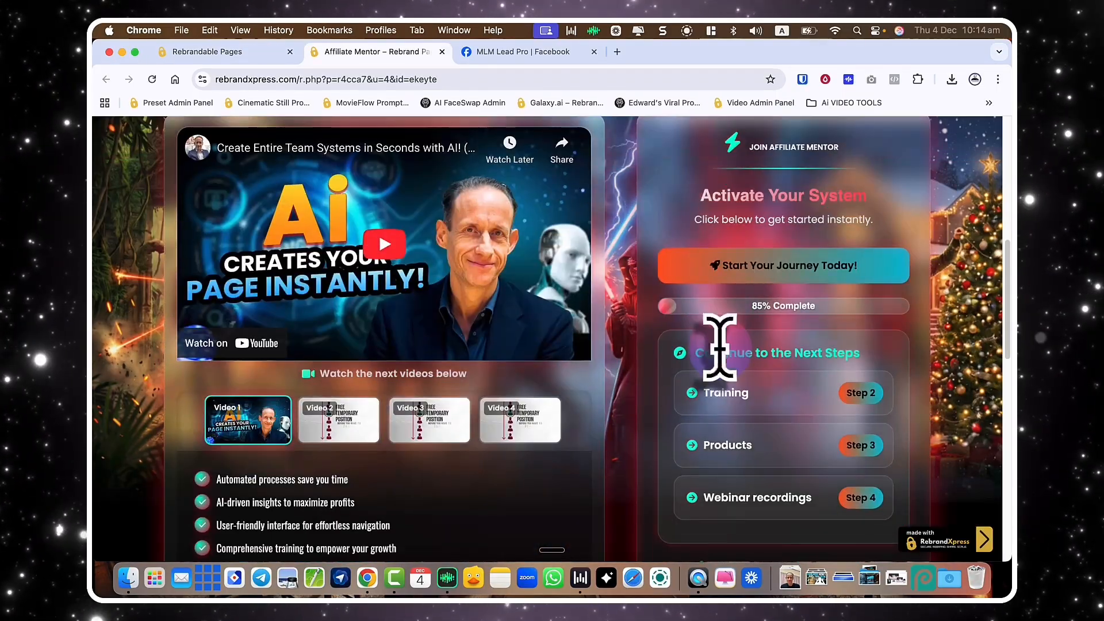
{"action": "scroll", "coordinate": [731, 383], "scroll_direction": "down", "scroll_amount": 6}
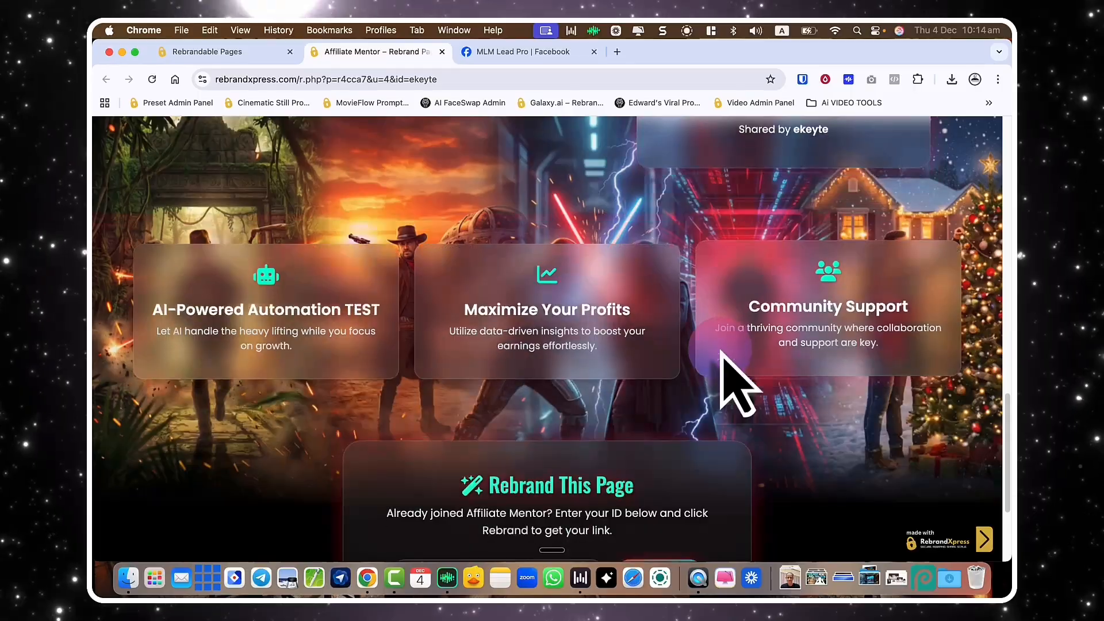
{"action": "scroll", "coordinate": [725, 368], "scroll_direction": "up", "scroll_amount": 10}
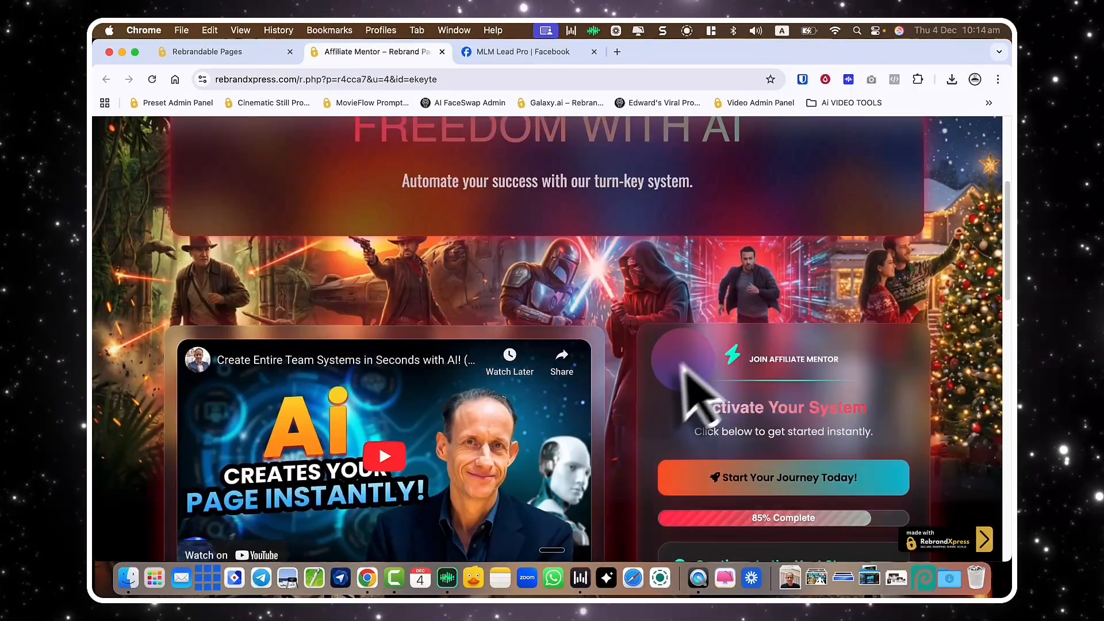
{"action": "key", "text": "super+w"}
Preview the SaveClub share page from top to bottom, then close it.
{"action": "left_click", "coordinate": [580, 464]}
{"action": "scroll", "coordinate": [637, 375], "scroll_direction": "down", "scroll_amount": 2}
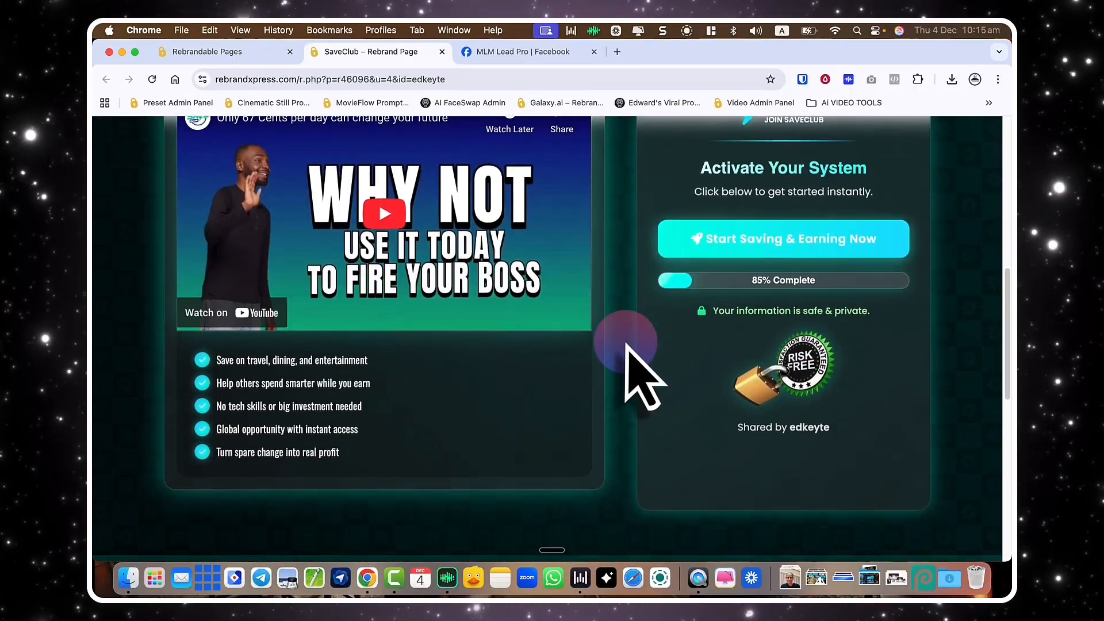
{"action": "scroll", "coordinate": [639, 373], "scroll_direction": "up", "scroll_amount": 1}
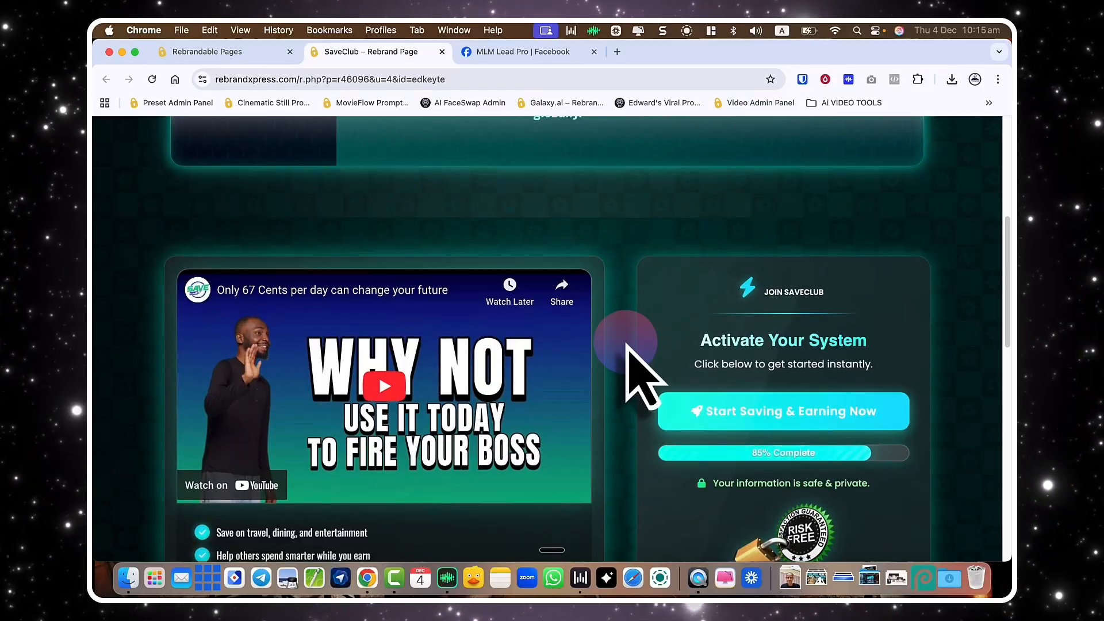
{"action": "scroll", "coordinate": [638, 374], "scroll_direction": "up", "scroll_amount": 5}
{"action": "scroll", "coordinate": [638, 374], "scroll_direction": "down", "scroll_amount": 4}
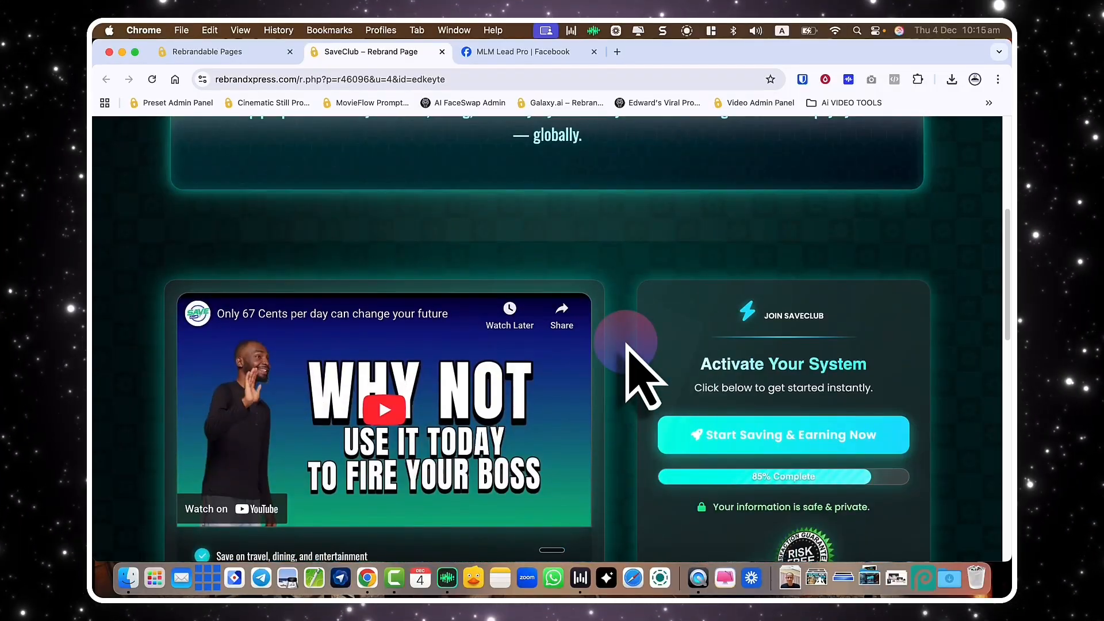
{"action": "scroll", "coordinate": [638, 374], "scroll_direction": "down", "scroll_amount": 5}
{"action": "scroll", "coordinate": [629, 334], "scroll_direction": "down", "scroll_amount": 10}
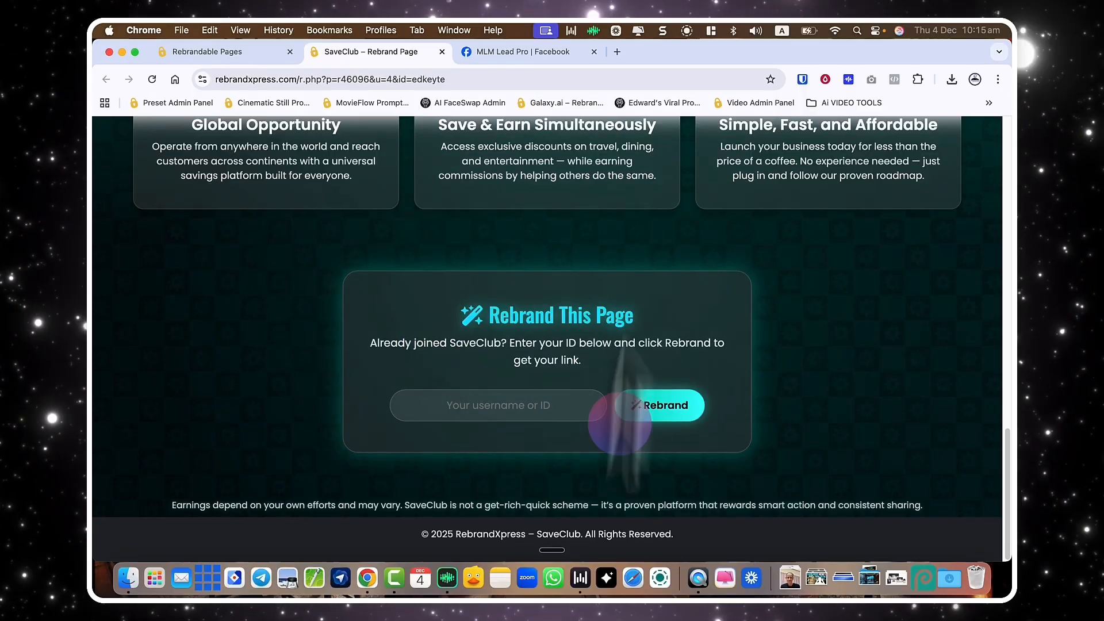
{"action": "scroll", "coordinate": [663, 333], "scroll_direction": "up", "scroll_amount": 10}
{"action": "scroll", "coordinate": [611, 348], "scroll_direction": "down", "scroll_amount": 7}
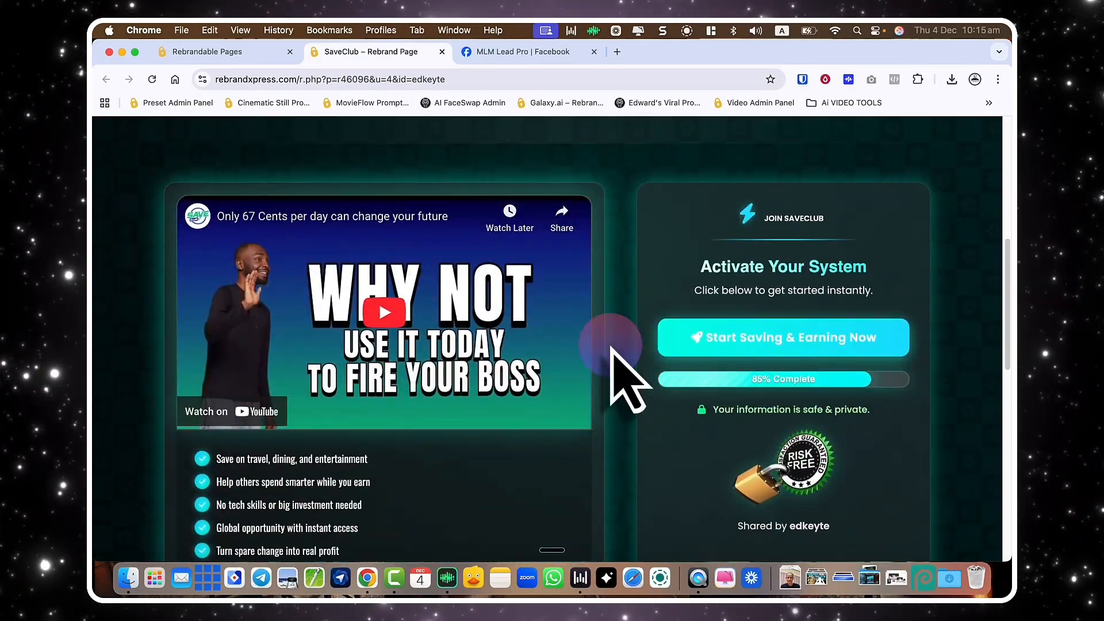
{"action": "scroll", "coordinate": [611, 348], "scroll_direction": "up", "scroll_amount": 3}
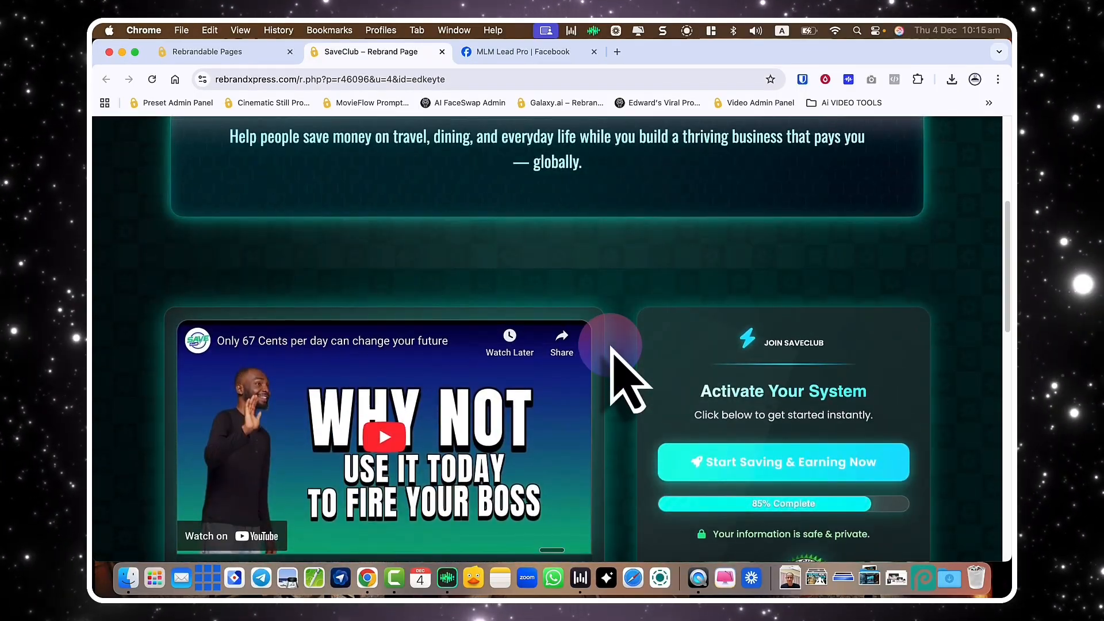
{"action": "key", "text": "super+w"}
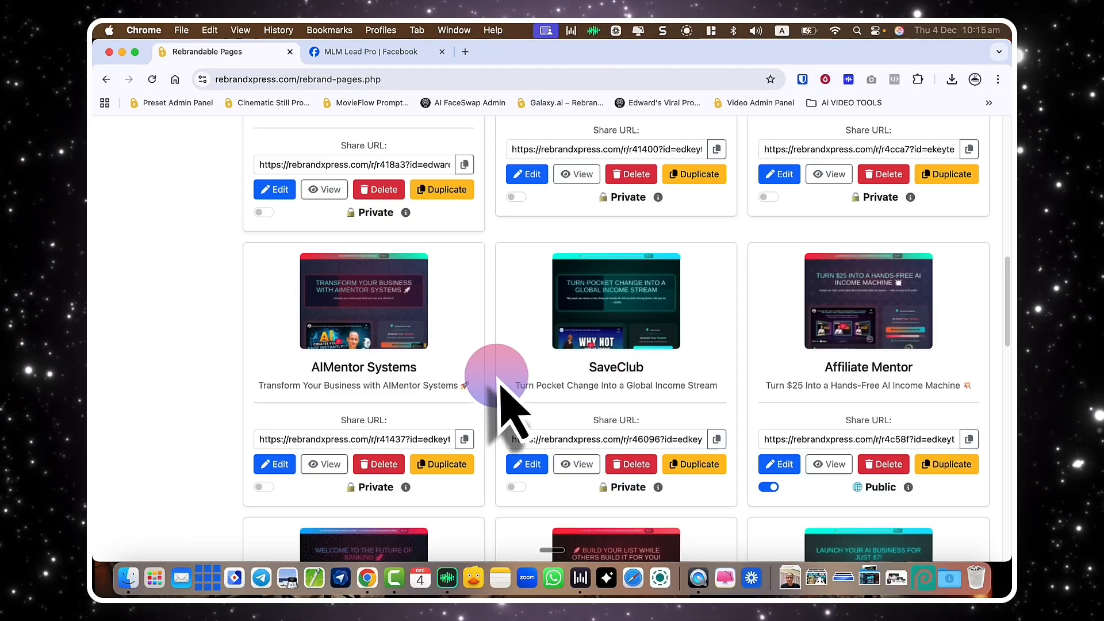
Briefly preview the AIMentor Systems share page and close it.
{"action": "left_click", "coordinate": [334, 464]}
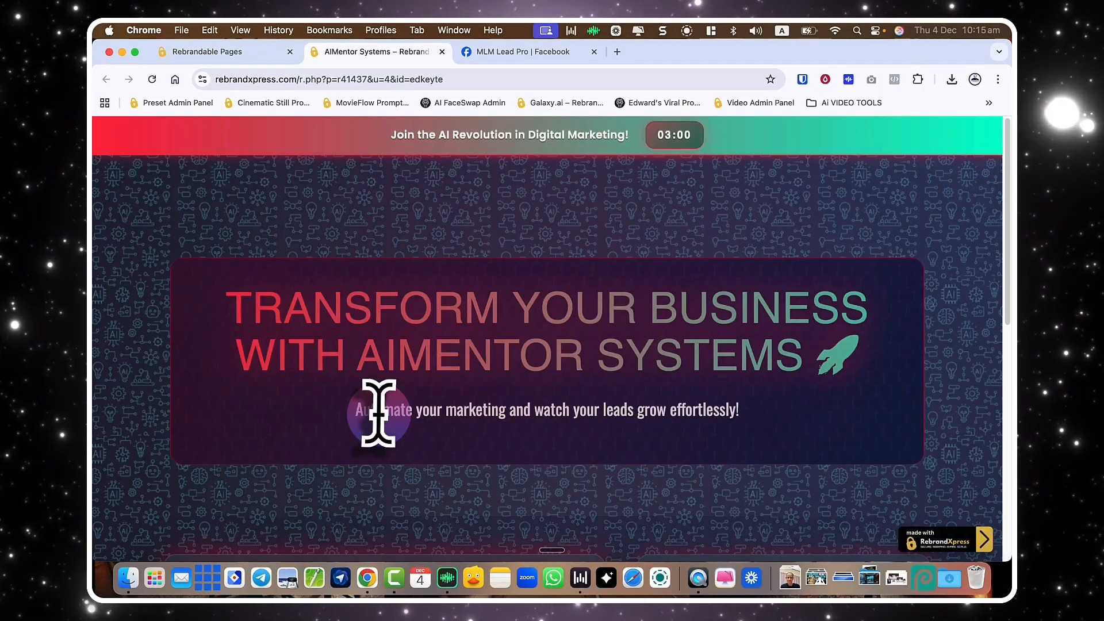
{"action": "scroll", "coordinate": [374, 420], "scroll_direction": "down", "scroll_amount": 8}
{"action": "key", "text": "super+w"}
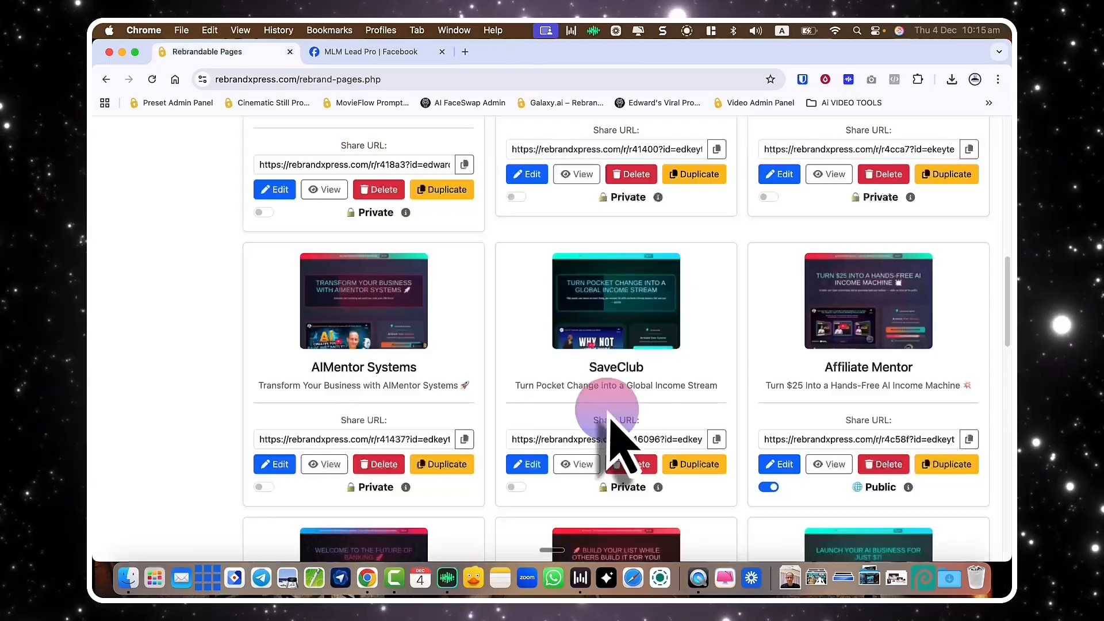
{"action": "scroll", "coordinate": [624, 446], "scroll_direction": "up", "scroll_amount": 5}
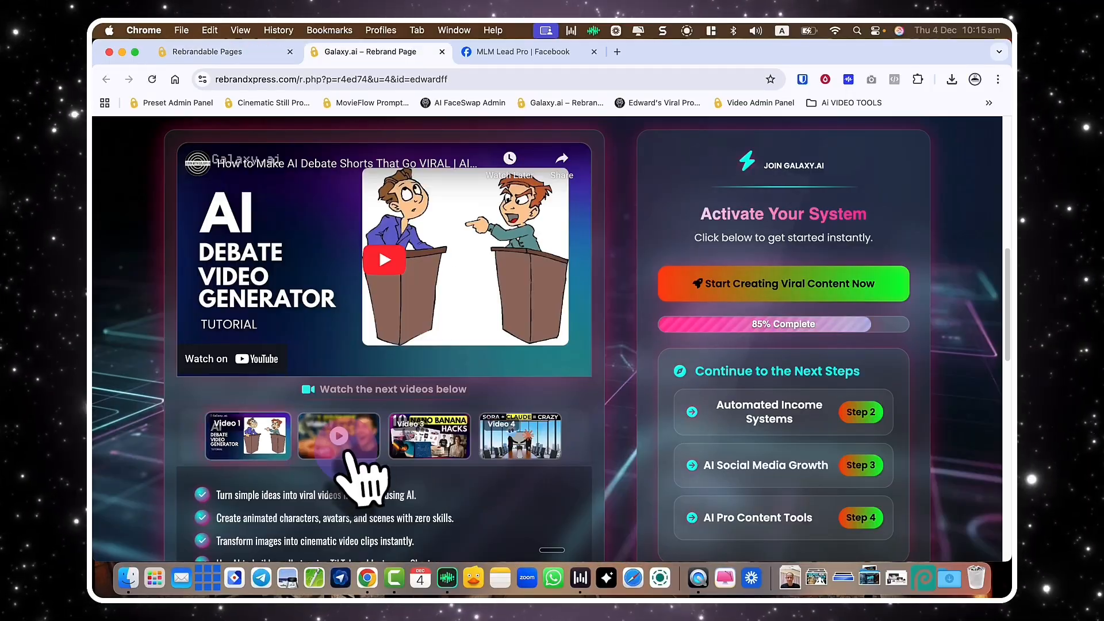
Open the Galaxy.ai share page and play the fourth video in its playlist.
{"action": "left_click", "coordinate": [419, 468]}
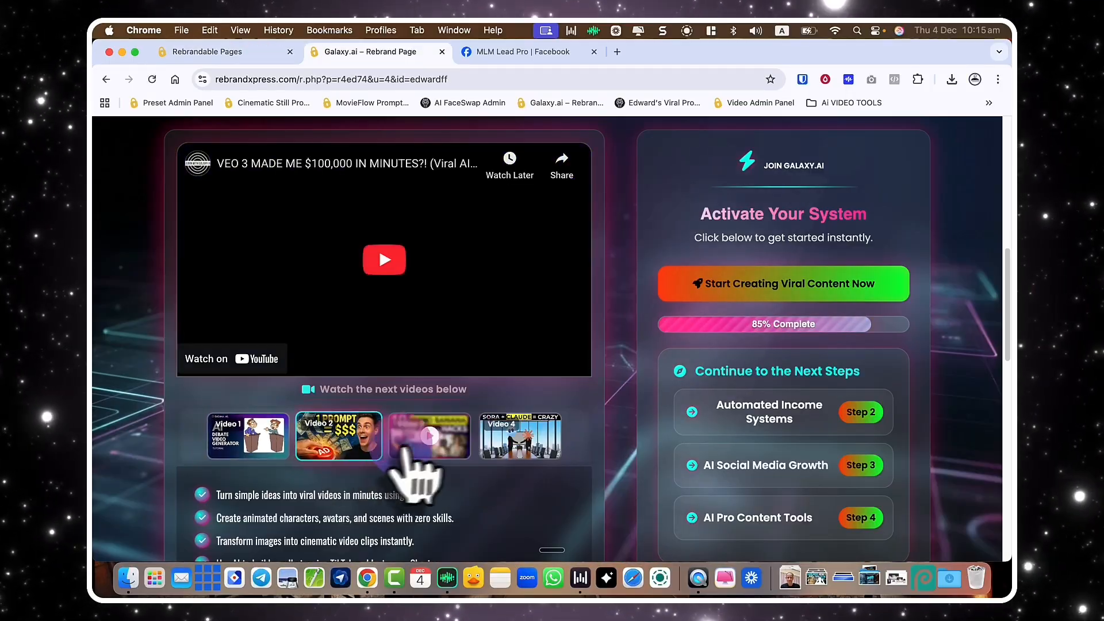
{"action": "left_click", "coordinate": [498, 440]}
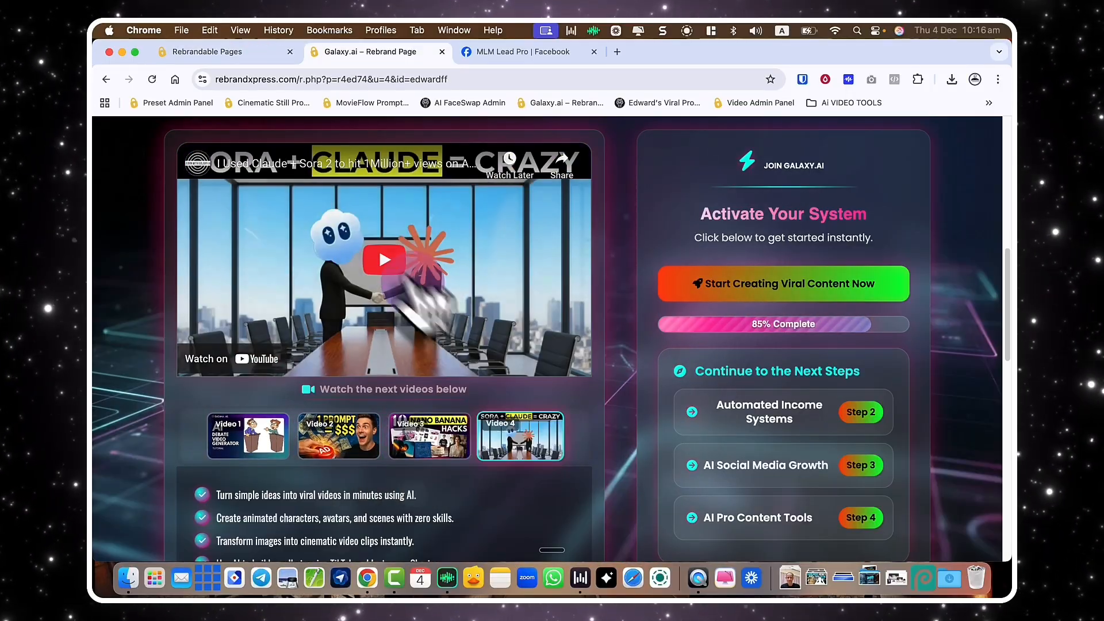
{"action": "scroll", "coordinate": [528, 345], "scroll_direction": "down", "scroll_amount": 6}
{"action": "scroll", "coordinate": [535, 383], "scroll_direction": "down", "scroll_amount": 5}
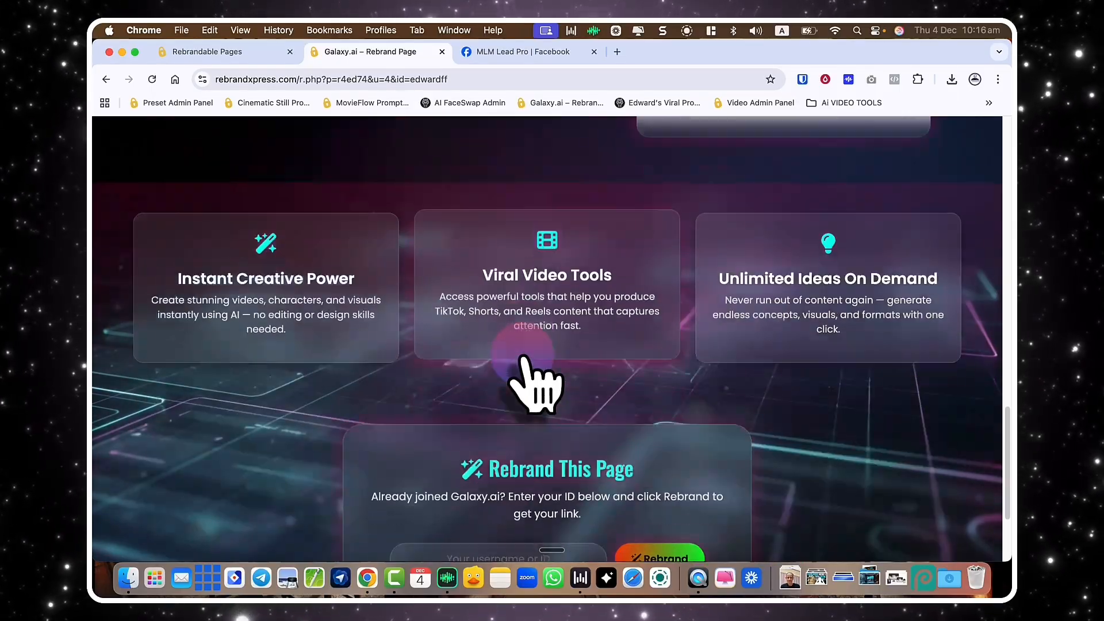
{"action": "scroll", "coordinate": [526, 382], "scroll_direction": "up", "scroll_amount": 5}
{"action": "scroll", "coordinate": [529, 383], "scroll_direction": "down", "scroll_amount": 7}
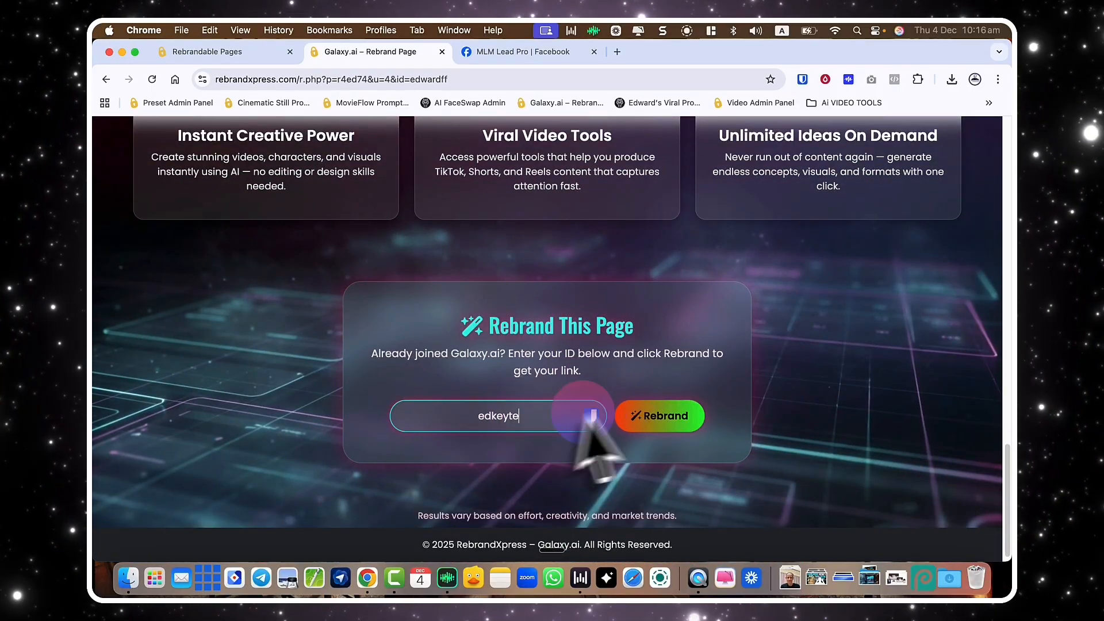
Generate the personalised Galaxy.ai link, copy it, and close the preview tab.
{"action": "left_click", "coordinate": [662, 415]}
{"action": "left_click", "coordinate": [677, 488]}
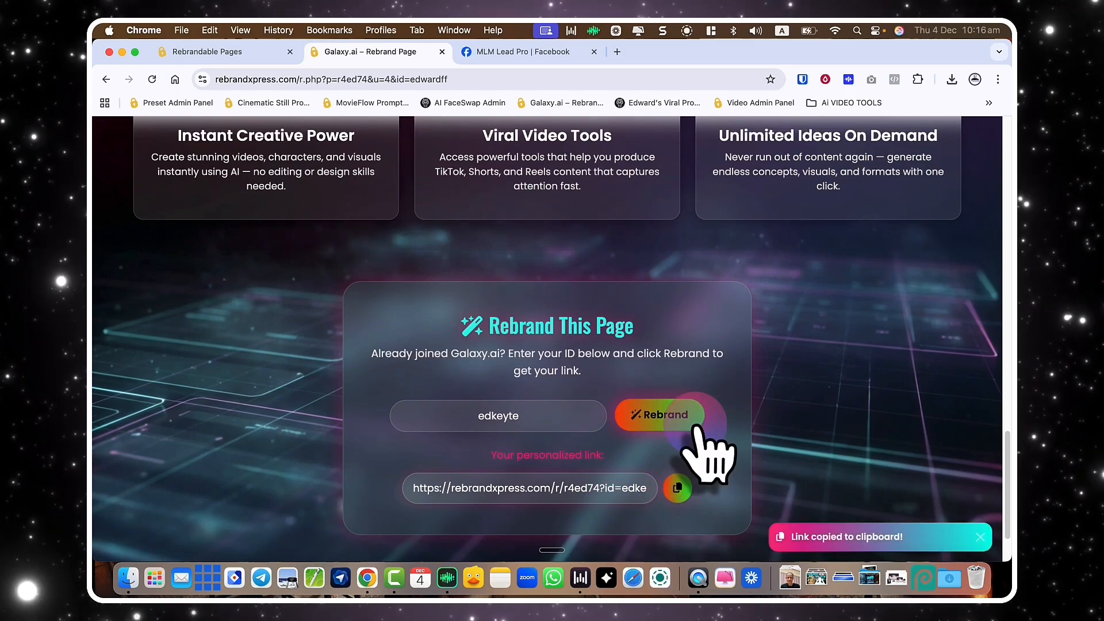
{"action": "scroll", "coordinate": [698, 437], "scroll_direction": "up", "scroll_amount": 15}
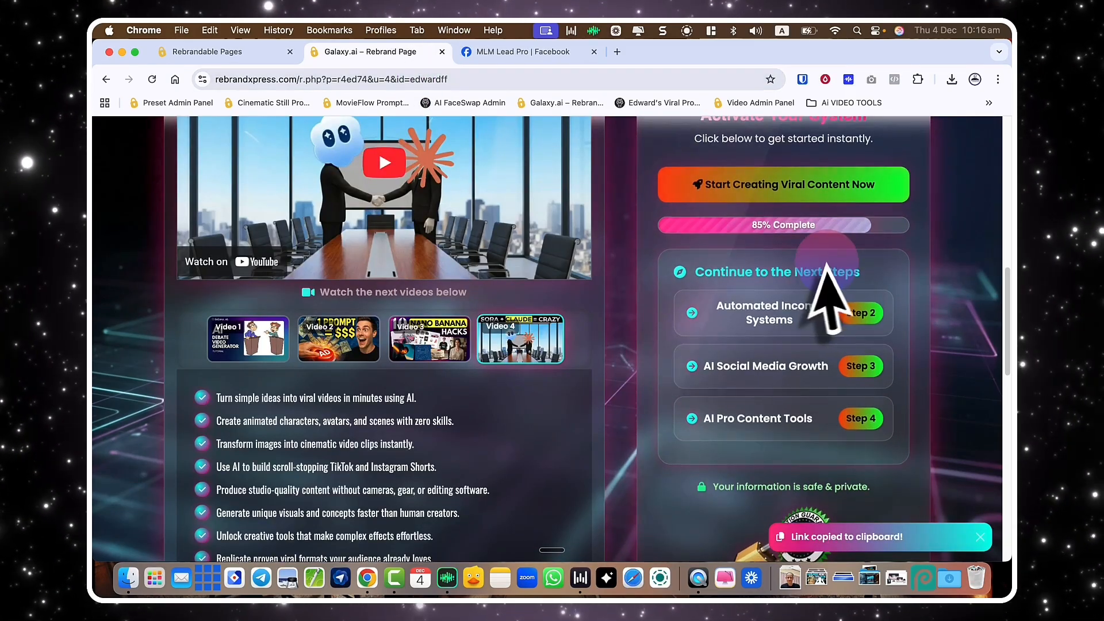
{"action": "scroll", "coordinate": [838, 284], "scroll_direction": "down", "scroll_amount": 1}
{"action": "scroll", "coordinate": [701, 201], "scroll_direction": "up", "scroll_amount": 3}
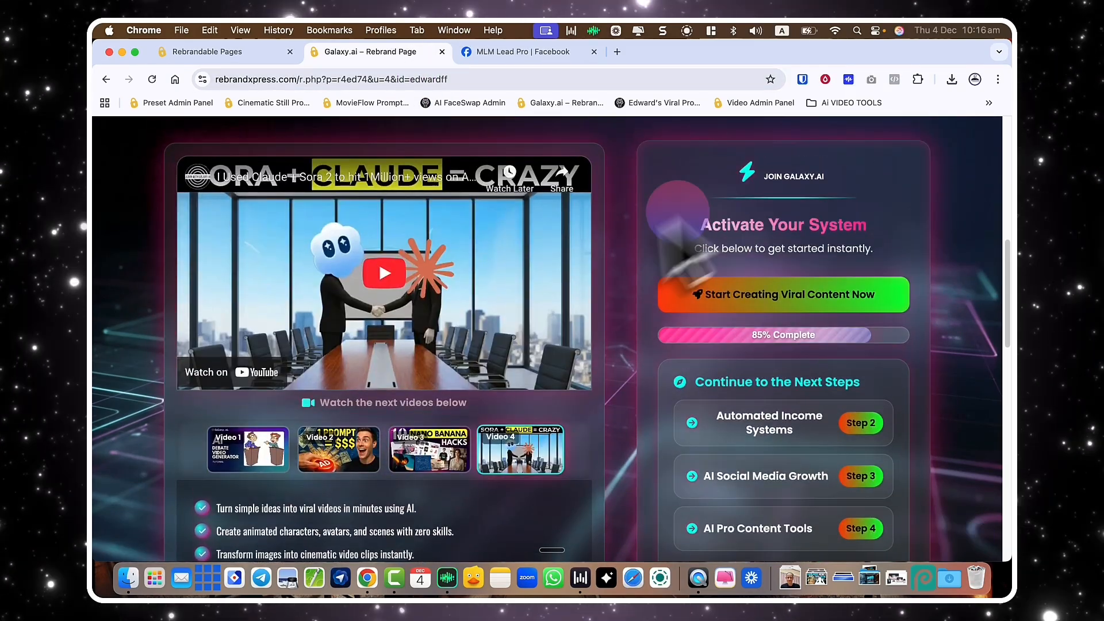
{"action": "scroll", "coordinate": [621, 288], "scroll_direction": "up", "scroll_amount": 3}
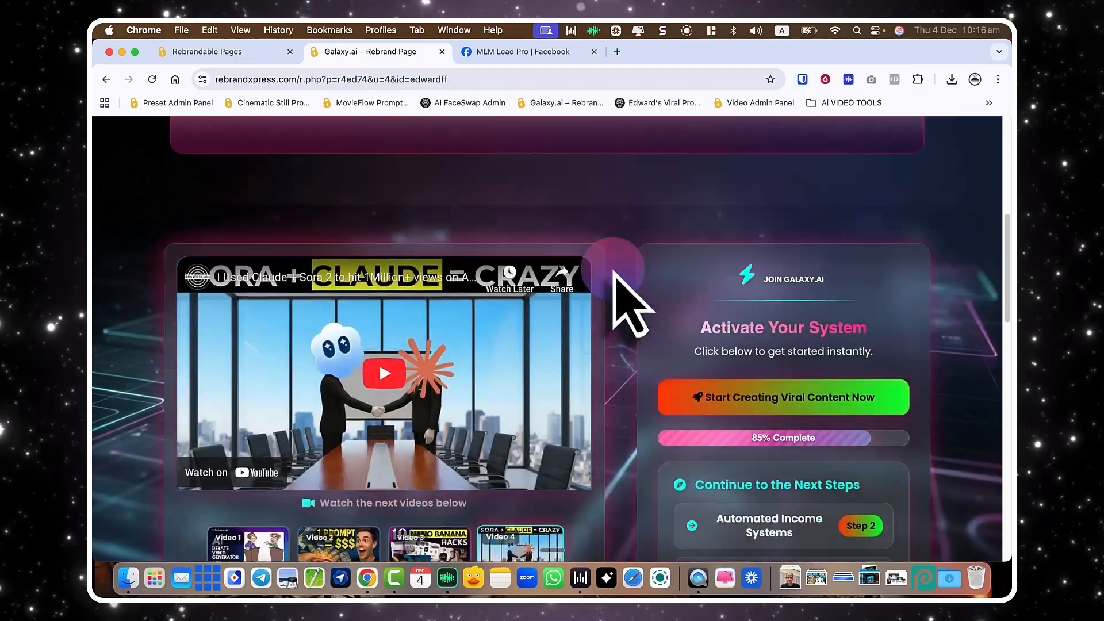
{"action": "scroll", "coordinate": [615, 288], "scroll_direction": "down", "scroll_amount": 2}
{"action": "key", "text": "super+w"}
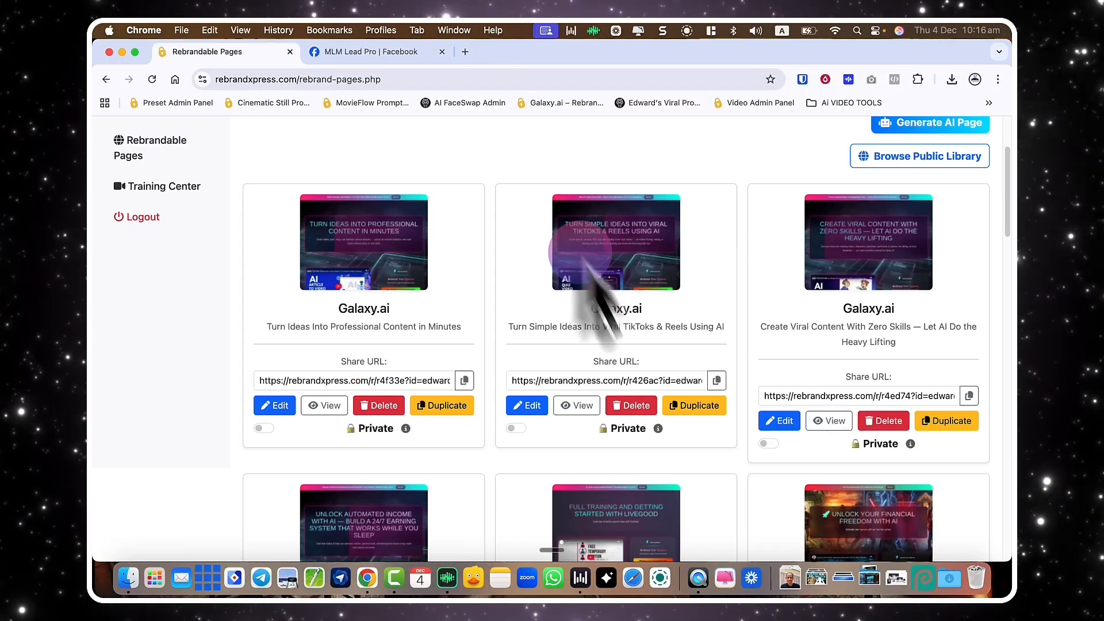
Reopen the AIMentor Systems share page, read through it fully, and close the tab.
{"action": "scroll", "coordinate": [673, 374], "scroll_direction": "down", "scroll_amount": 10}
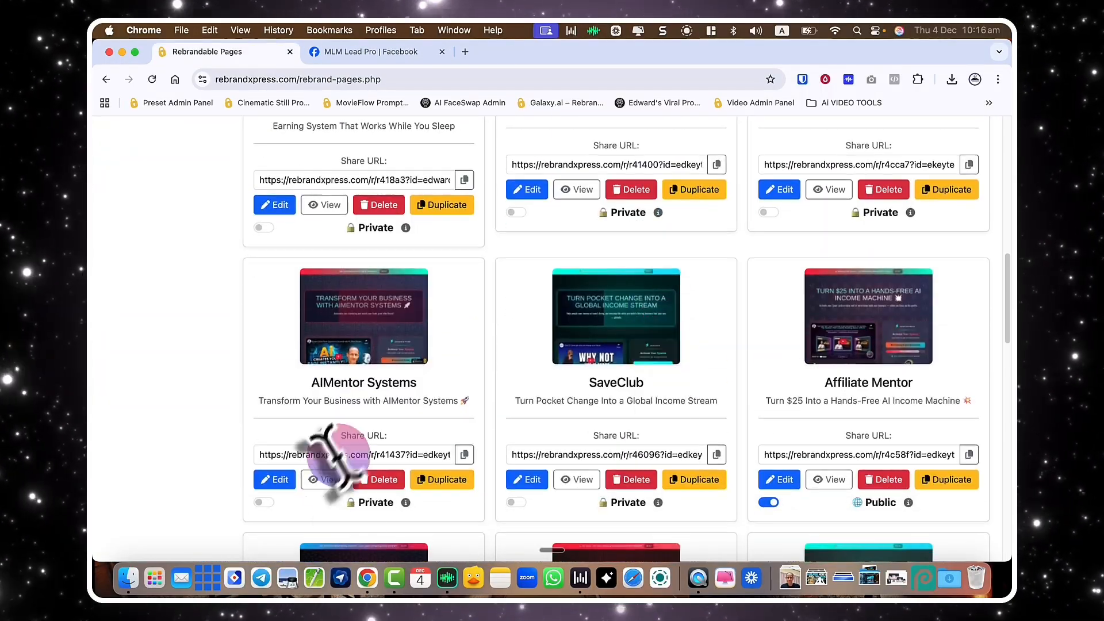
{"action": "left_click", "coordinate": [325, 479]}
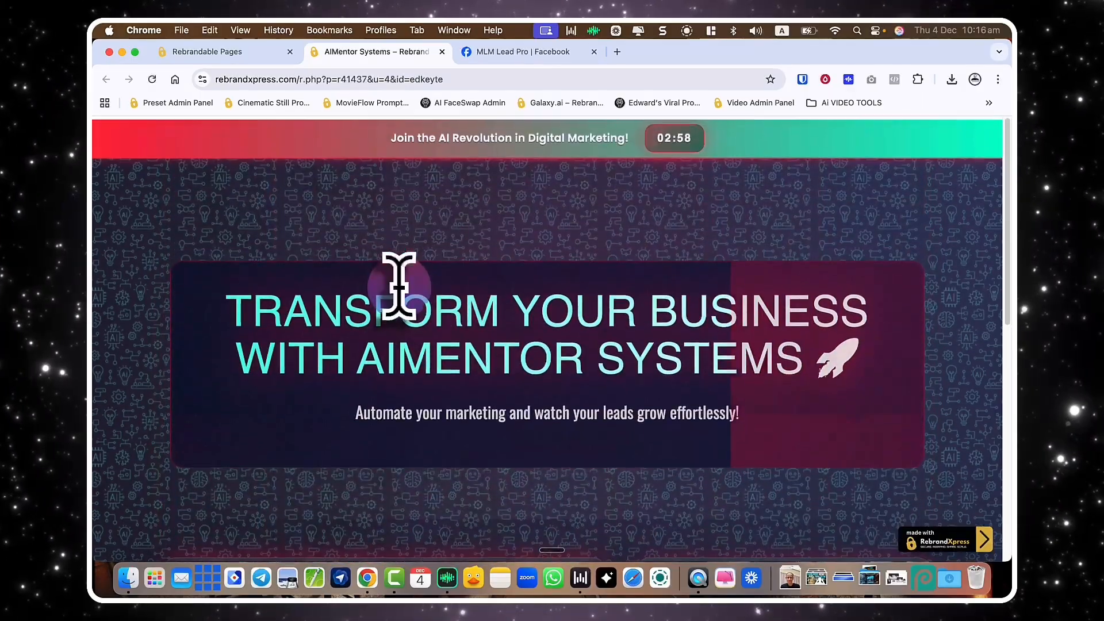
{"action": "scroll", "coordinate": [400, 282], "scroll_direction": "down", "scroll_amount": 10}
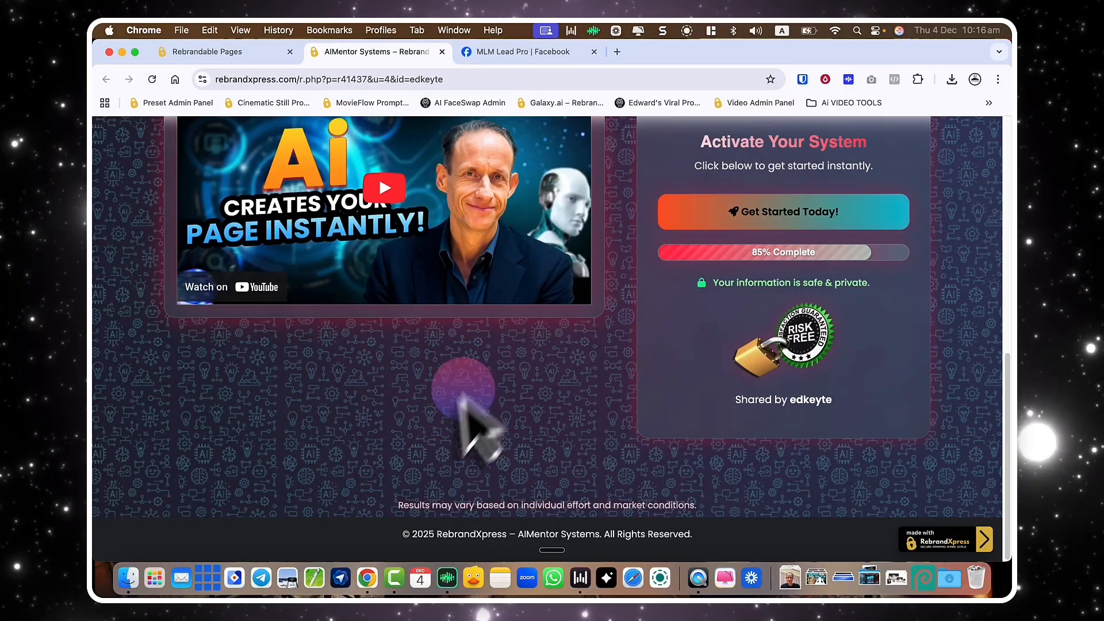
{"action": "scroll", "coordinate": [481, 434], "scroll_direction": "up", "scroll_amount": 6}
{"action": "scroll", "coordinate": [459, 407], "scroll_direction": "up", "scroll_amount": 3}
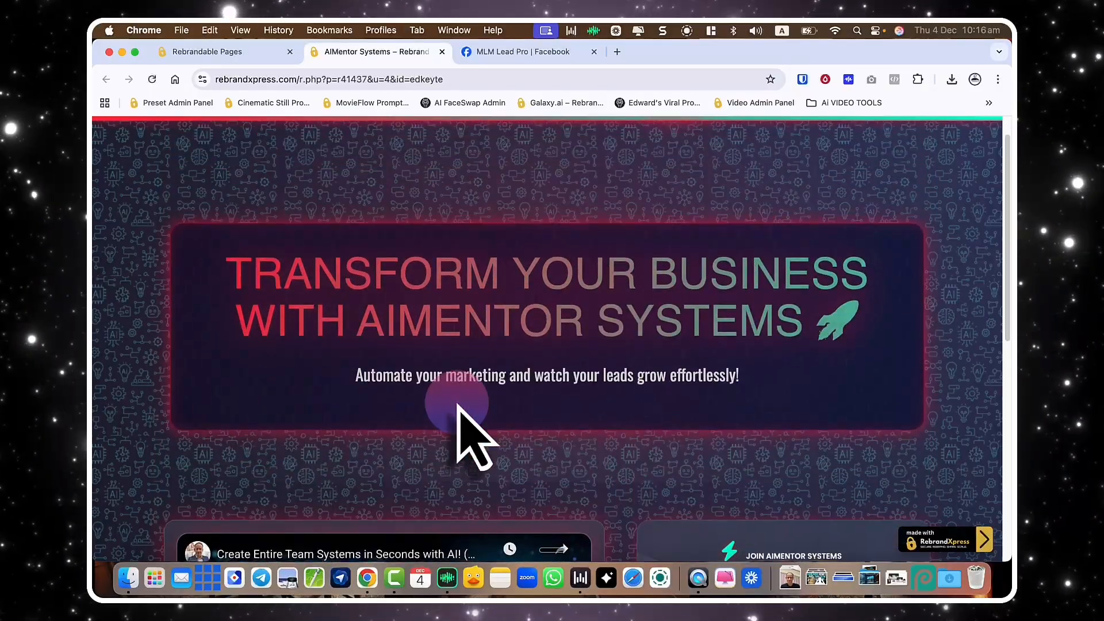
{"action": "scroll", "coordinate": [459, 407], "scroll_direction": "down", "scroll_amount": 12}
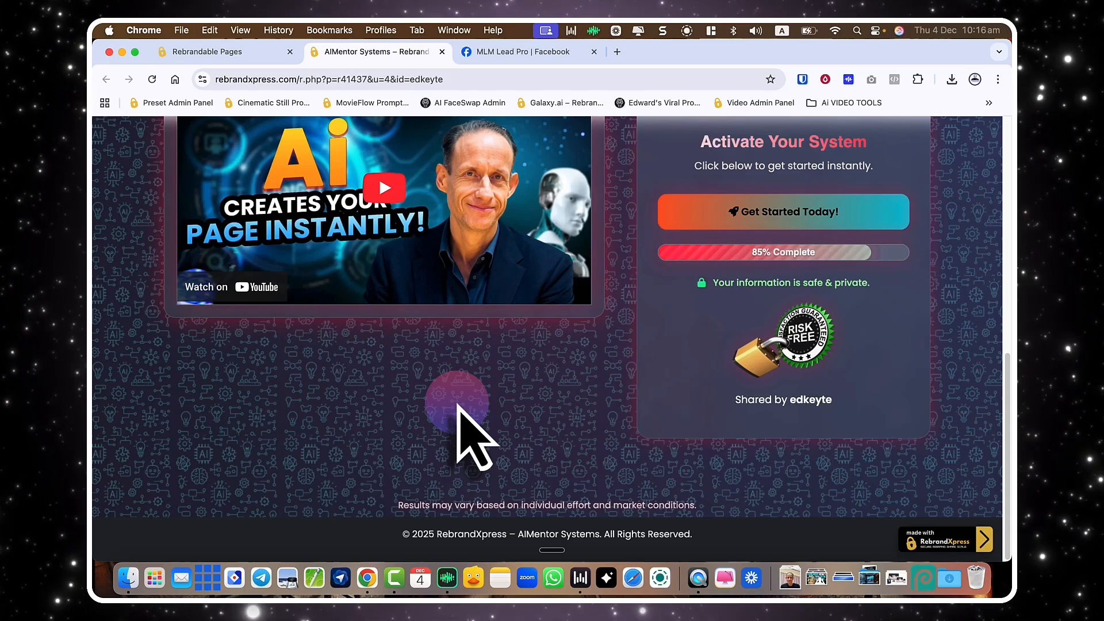
{"action": "scroll", "coordinate": [458, 405], "scroll_direction": "up", "scroll_amount": 1}
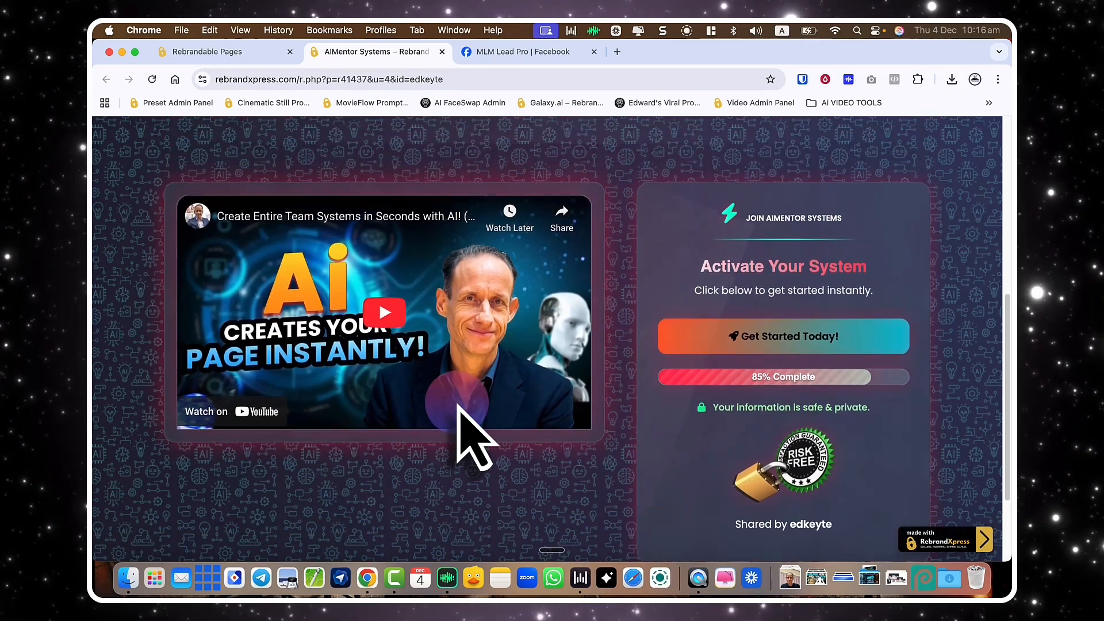
{"action": "scroll", "coordinate": [458, 405], "scroll_direction": "down", "scroll_amount": 1}
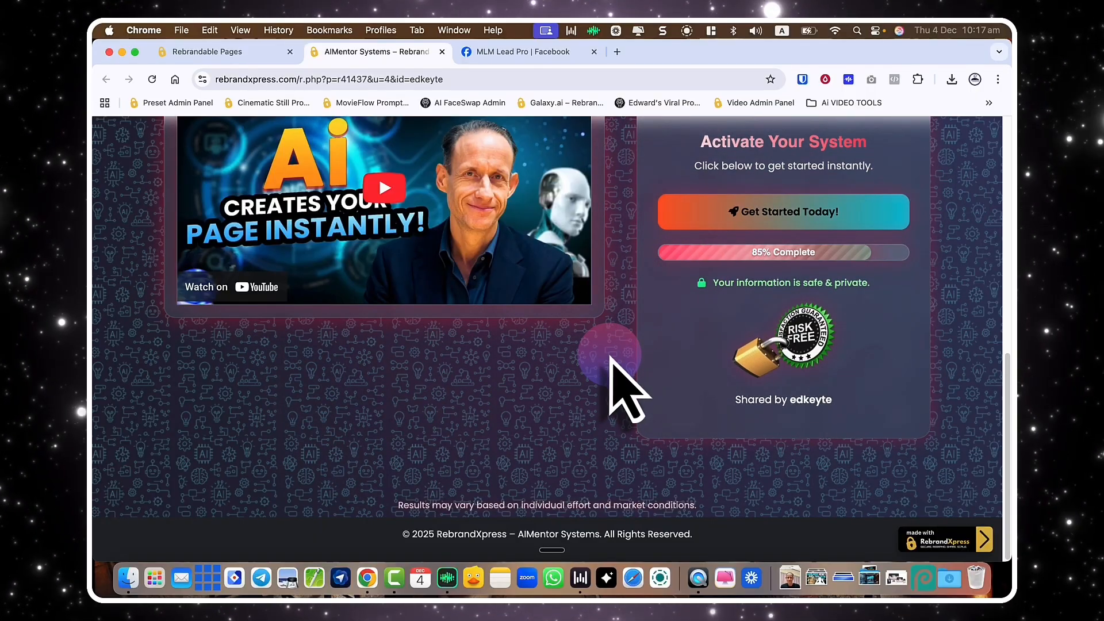
{"action": "scroll", "coordinate": [610, 357], "scroll_direction": "up", "scroll_amount": 3}
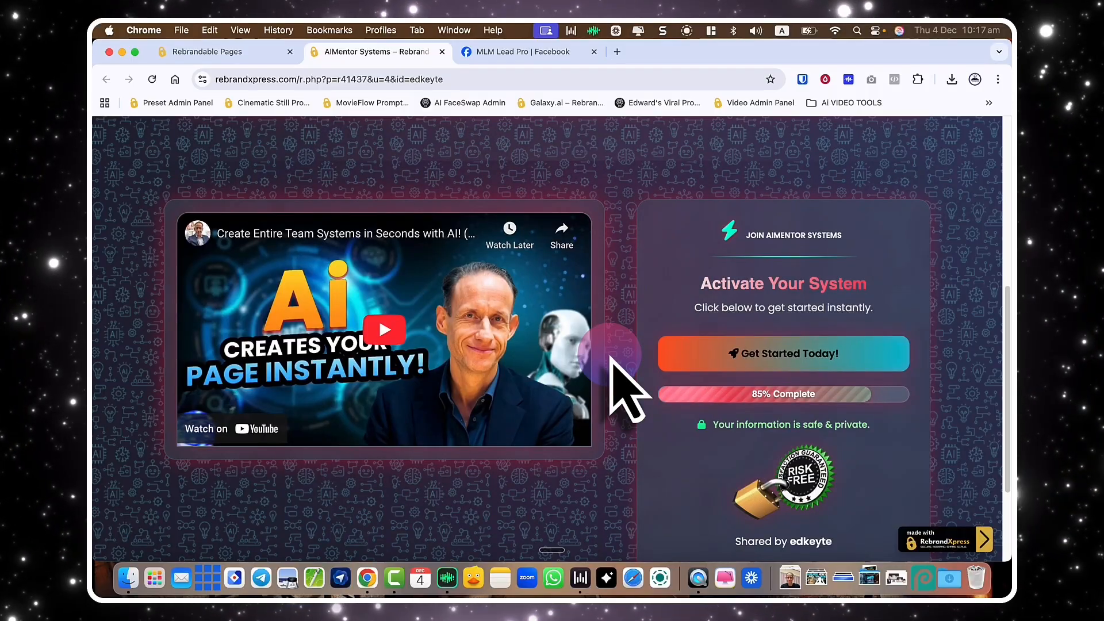
{"action": "scroll", "coordinate": [610, 358], "scroll_direction": "down", "scroll_amount": 2}
{"action": "scroll", "coordinate": [610, 358], "scroll_direction": "up", "scroll_amount": 2}
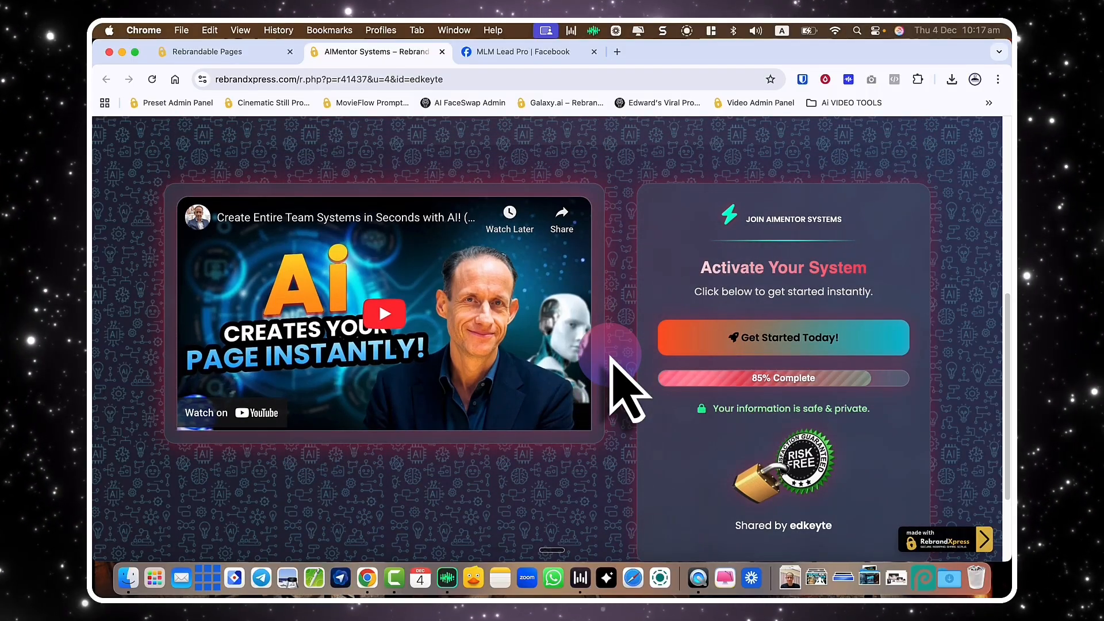
{"action": "scroll", "coordinate": [611, 362], "scroll_direction": "down", "scroll_amount": 2}
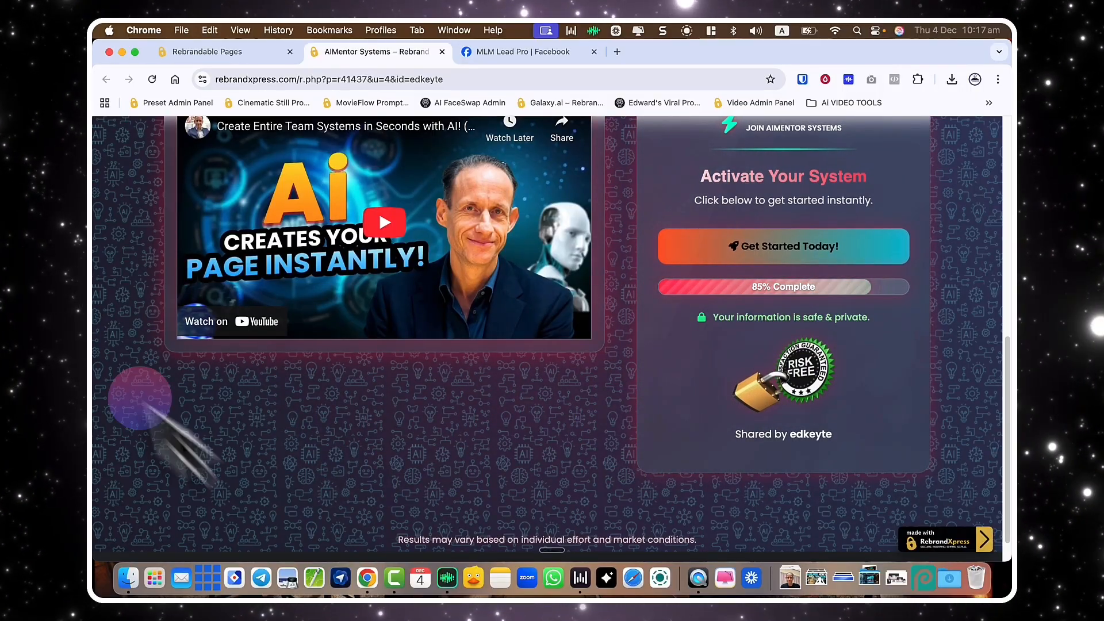
{"action": "scroll", "coordinate": [520, 440], "scroll_direction": "down", "scroll_amount": 1}
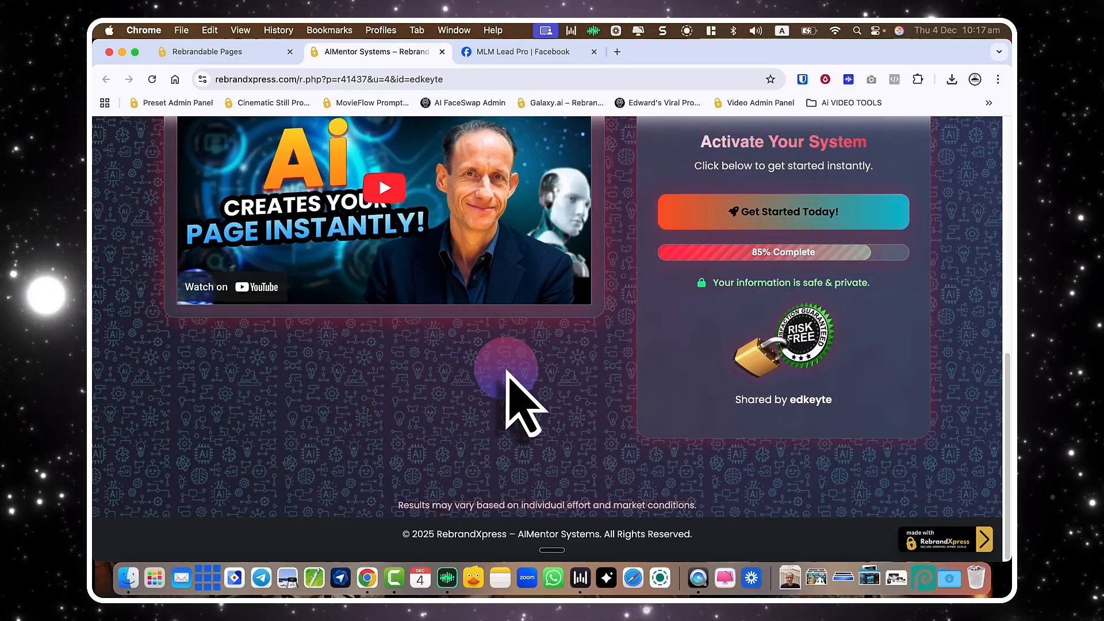
{"action": "scroll", "coordinate": [507, 373], "scroll_direction": "up", "scroll_amount": 5}
{"action": "scroll", "coordinate": [507, 372], "scroll_direction": "down", "scroll_amount": 2}
{"action": "scroll", "coordinate": [507, 372], "scroll_direction": "up", "scroll_amount": 3}
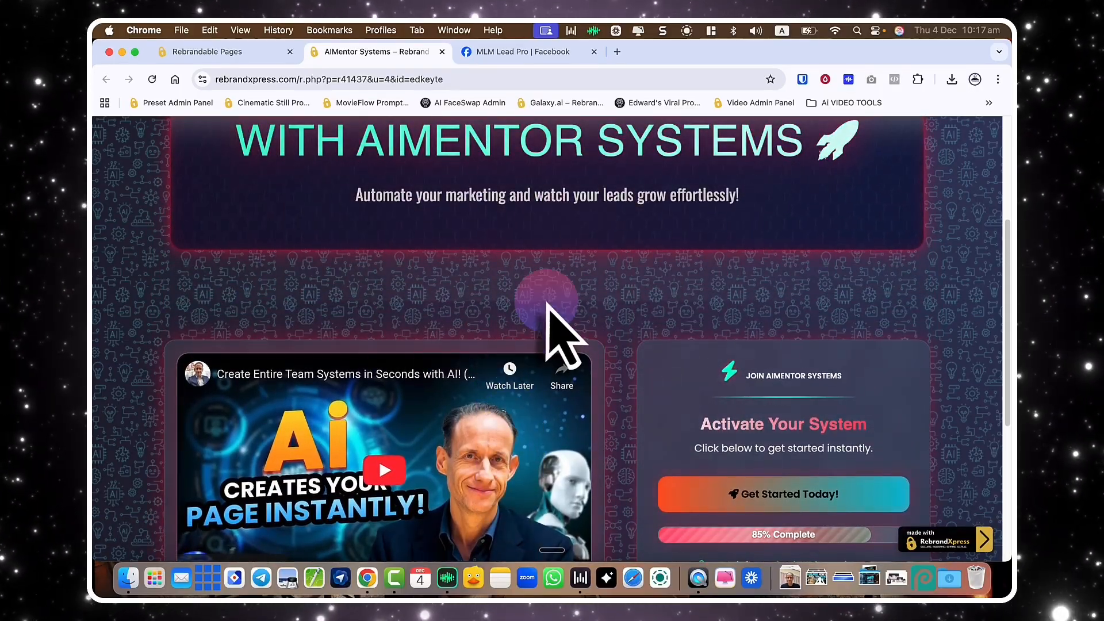
{"action": "scroll", "coordinate": [546, 304], "scroll_direction": "up", "scroll_amount": 3}
{"action": "scroll", "coordinate": [547, 305], "scroll_direction": "up", "scroll_amount": 3}
{"action": "scroll", "coordinate": [546, 305], "scroll_direction": "down", "scroll_amount": 4}
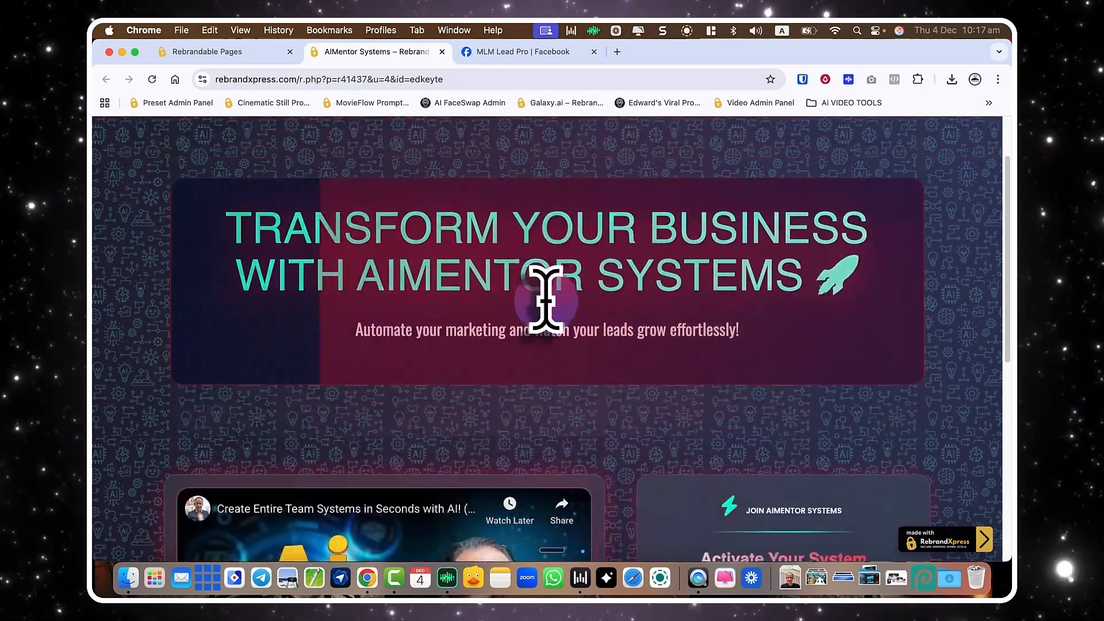
{"action": "key", "text": "super+w"}
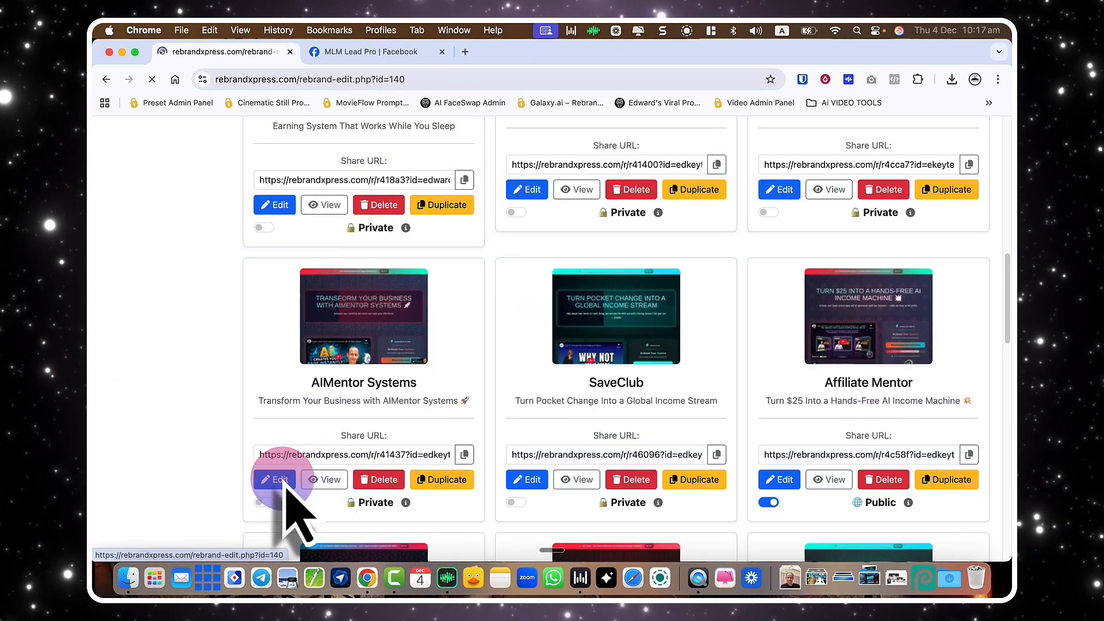
Add Momentum Tech as an internal link in the AIMentor Systems Linked Pages section.
{"action": "scroll", "coordinate": [357, 458], "scroll_direction": "down", "scroll_amount": 10}
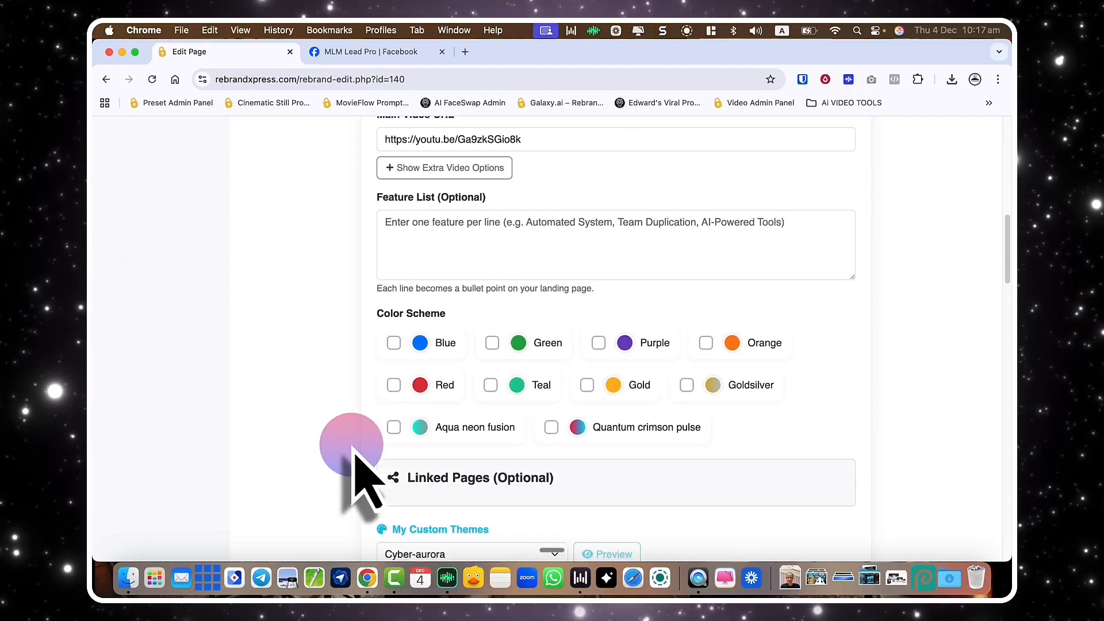
{"action": "scroll", "coordinate": [356, 456], "scroll_direction": "down", "scroll_amount": 4}
{"action": "left_click", "coordinate": [455, 270]}
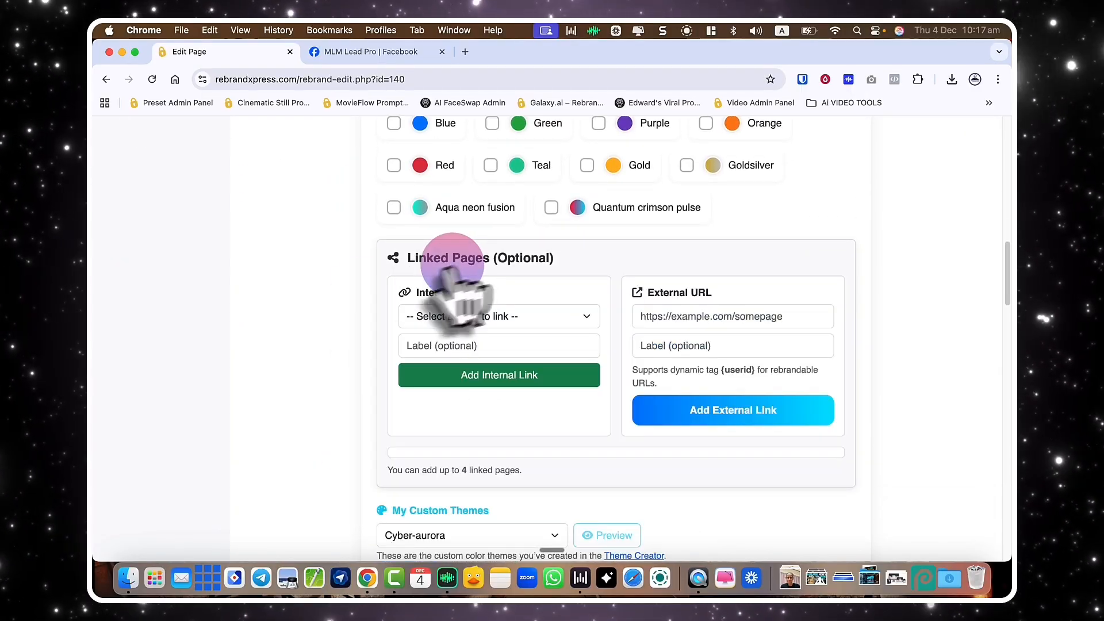
{"action": "scroll", "coordinate": [320, 308], "scroll_direction": "down", "scroll_amount": 2}
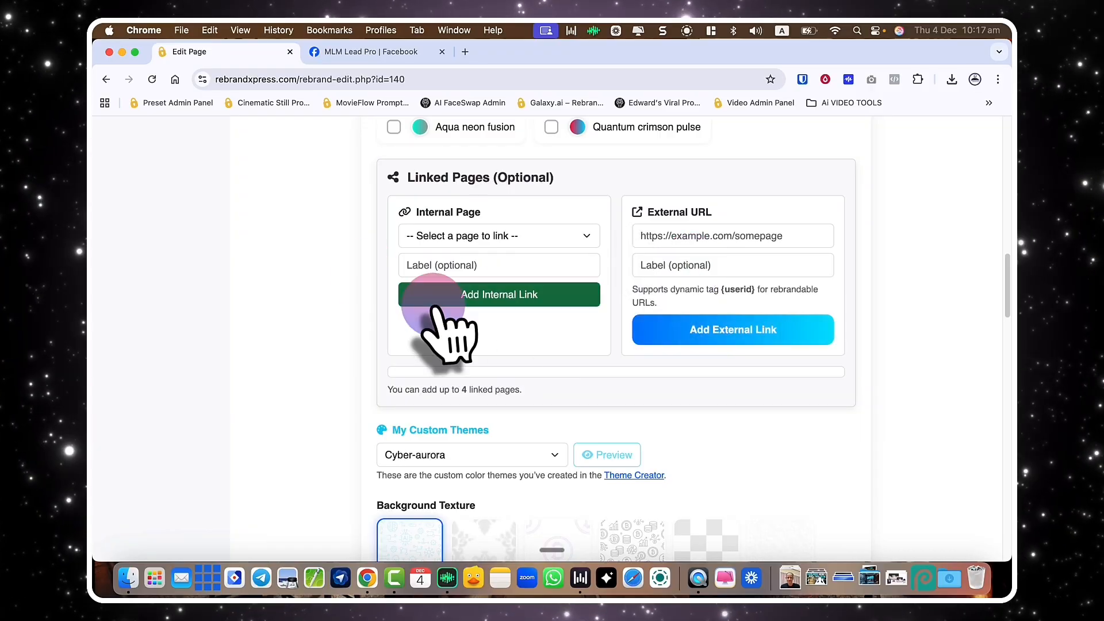
{"action": "left_click", "coordinate": [425, 236]}
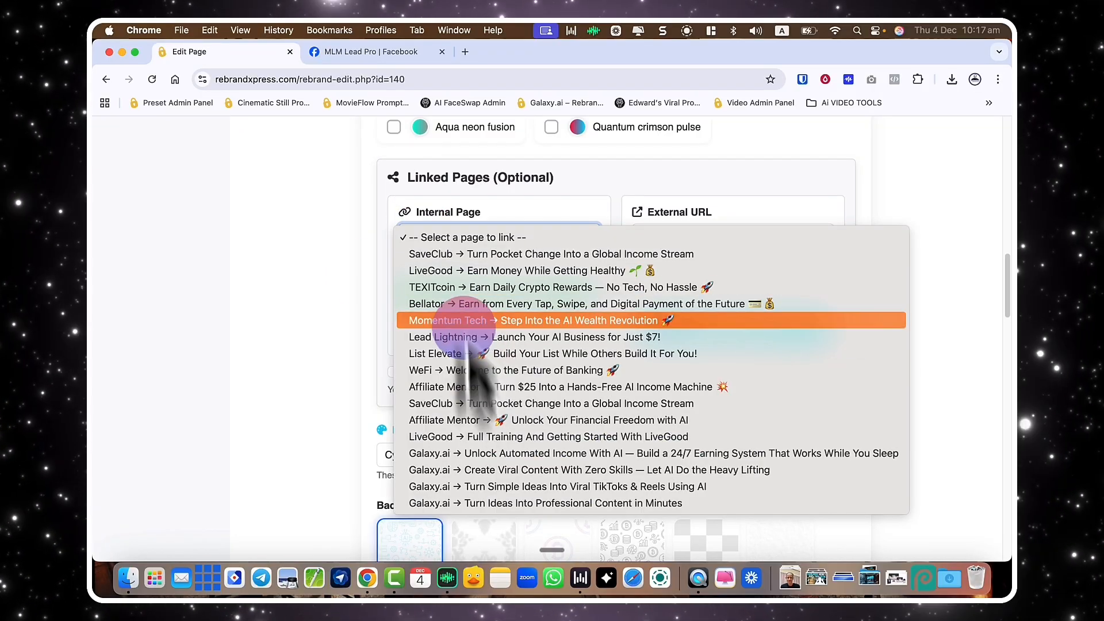
{"action": "left_click", "coordinate": [358, 296]}
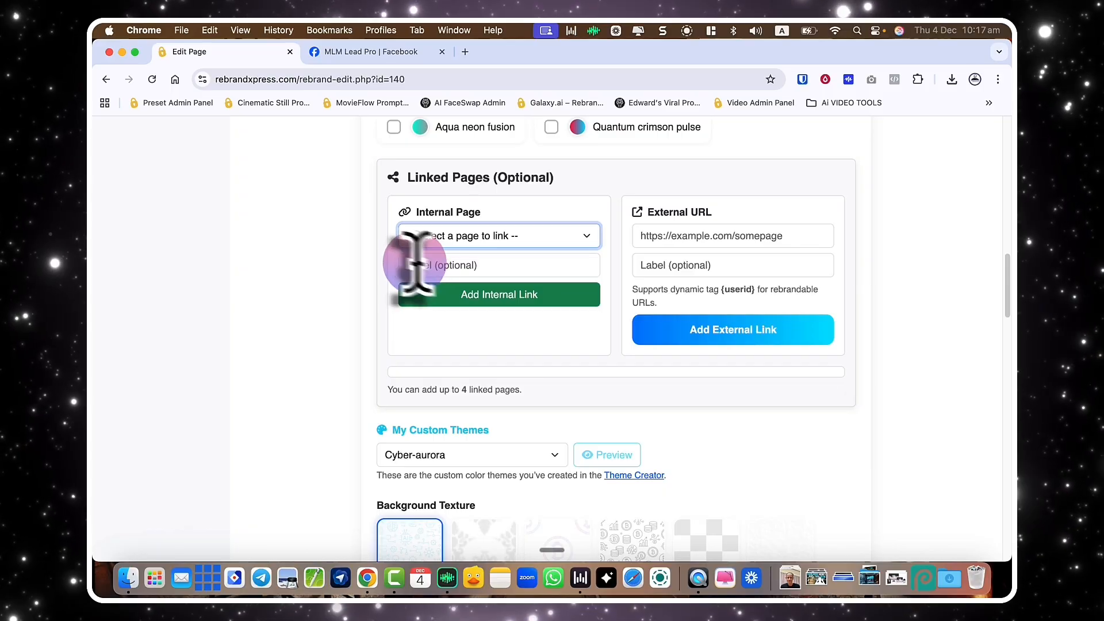
{"action": "left_click", "coordinate": [460, 238]}
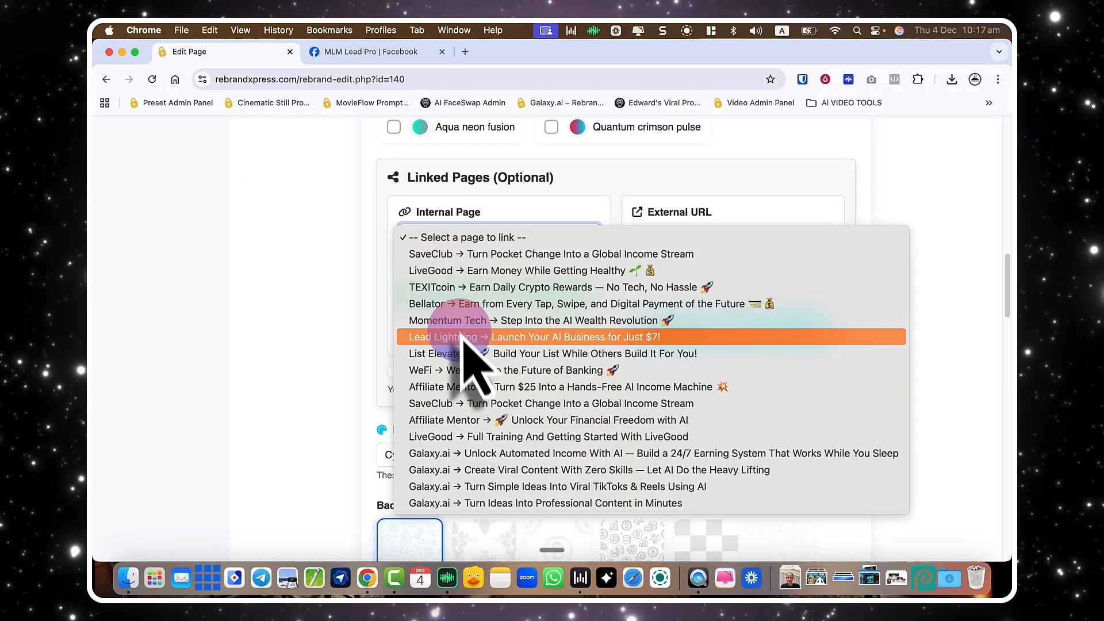
{"action": "left_click", "coordinate": [464, 323]}
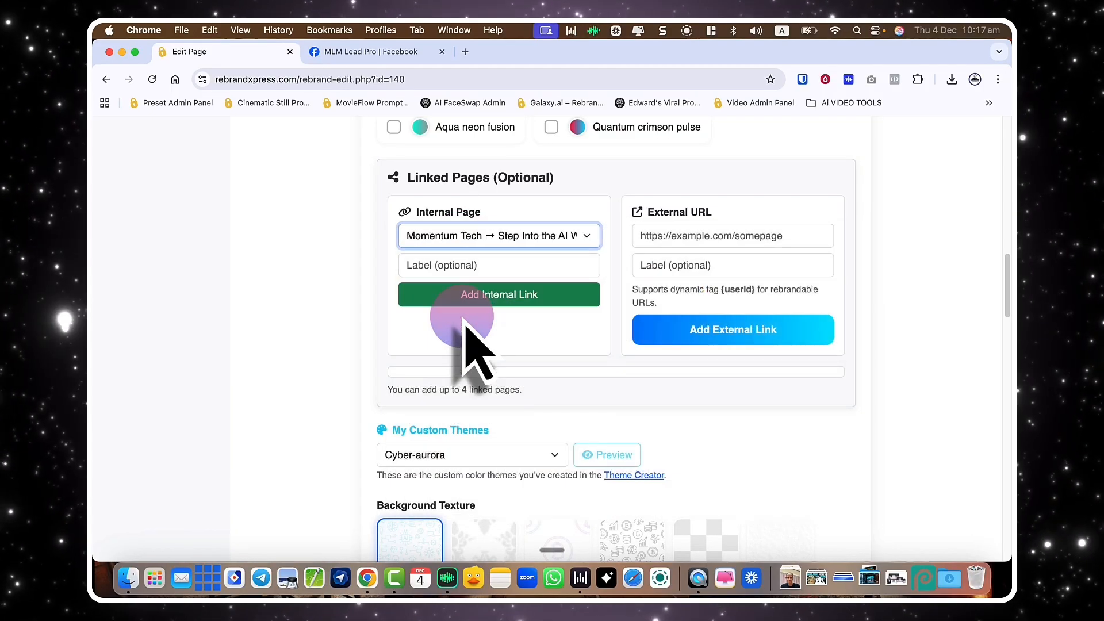
{"action": "left_click", "coordinate": [489, 295]}
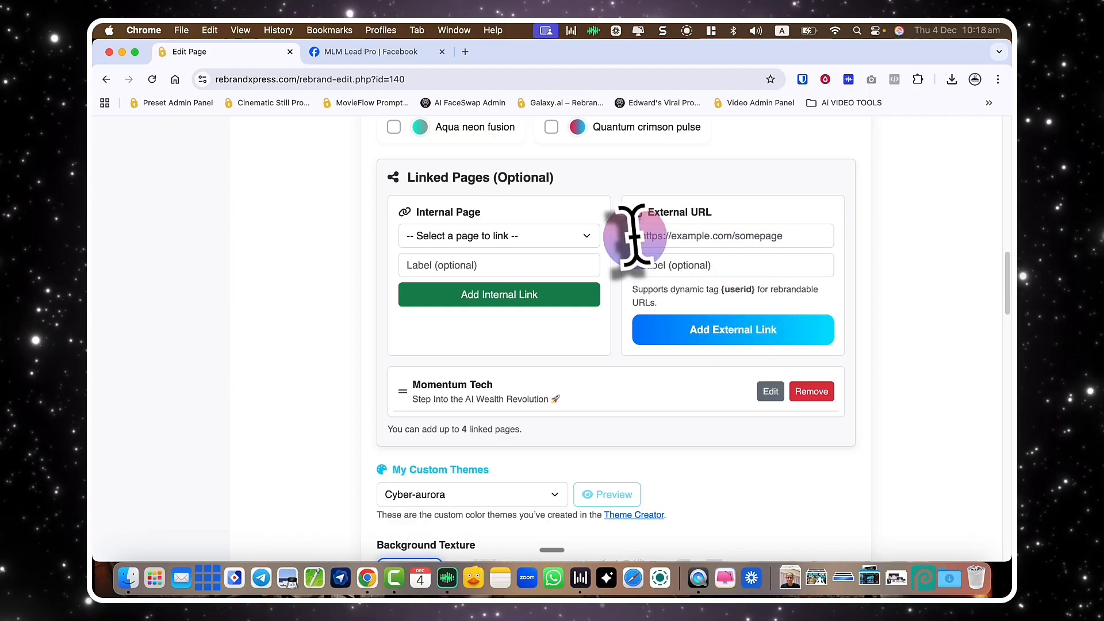
Add the MLM Lead Pro Facebook group URL as an external link labelled 'Join The FaceBook Group'.
{"action": "left_click", "coordinate": [373, 52]}
{"action": "left_click", "coordinate": [371, 81]}
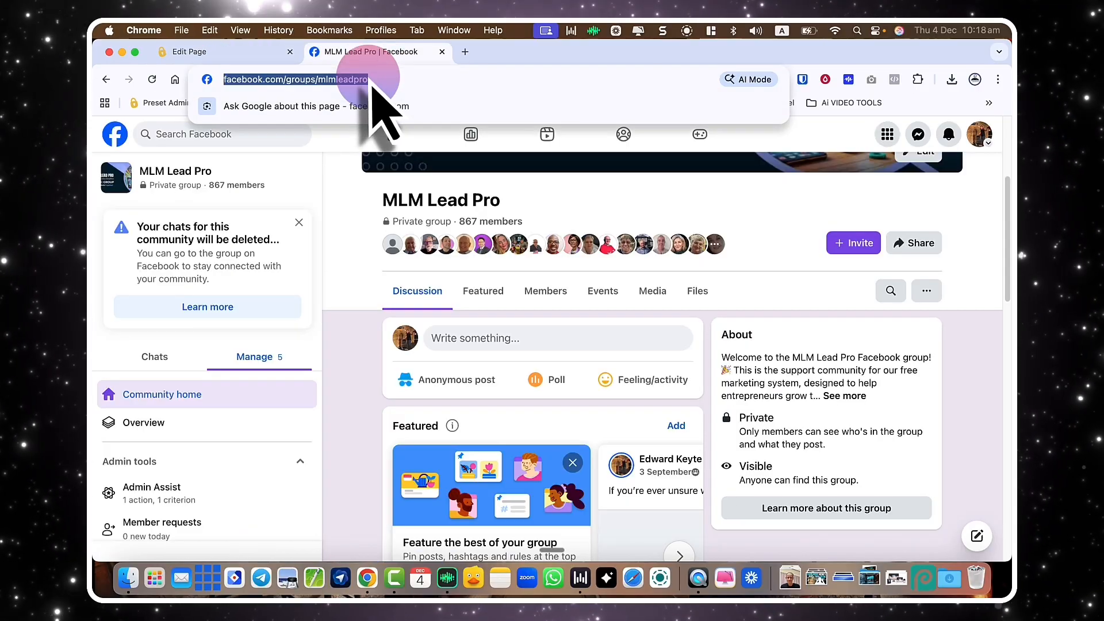
{"action": "left_click", "coordinate": [230, 52]}
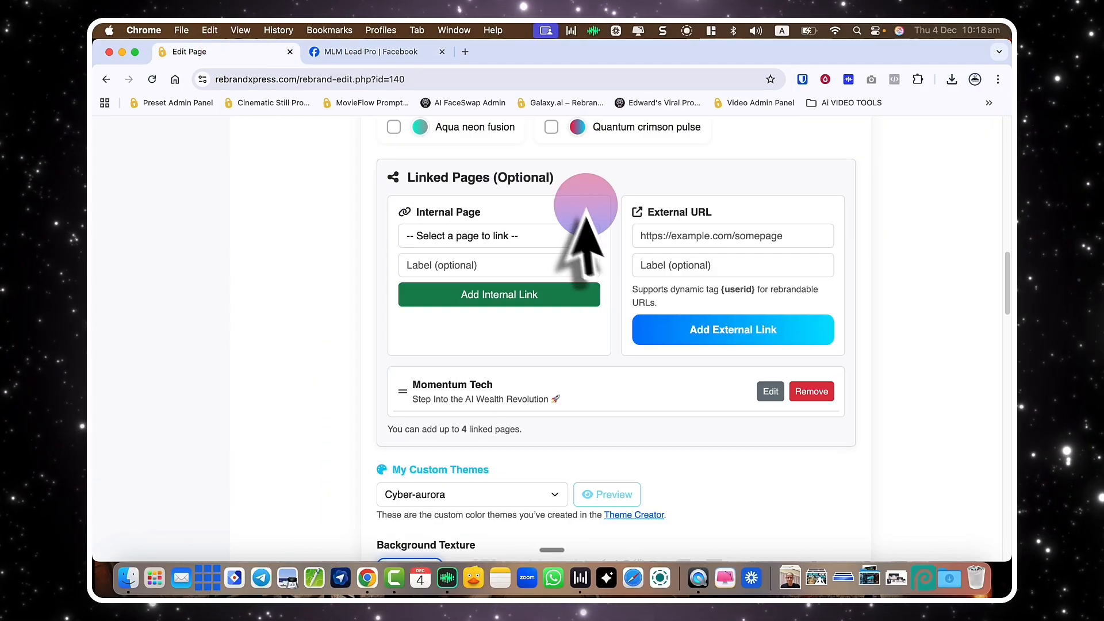
{"action": "left_click", "coordinate": [661, 236]}
{"action": "left_click", "coordinate": [662, 264]}
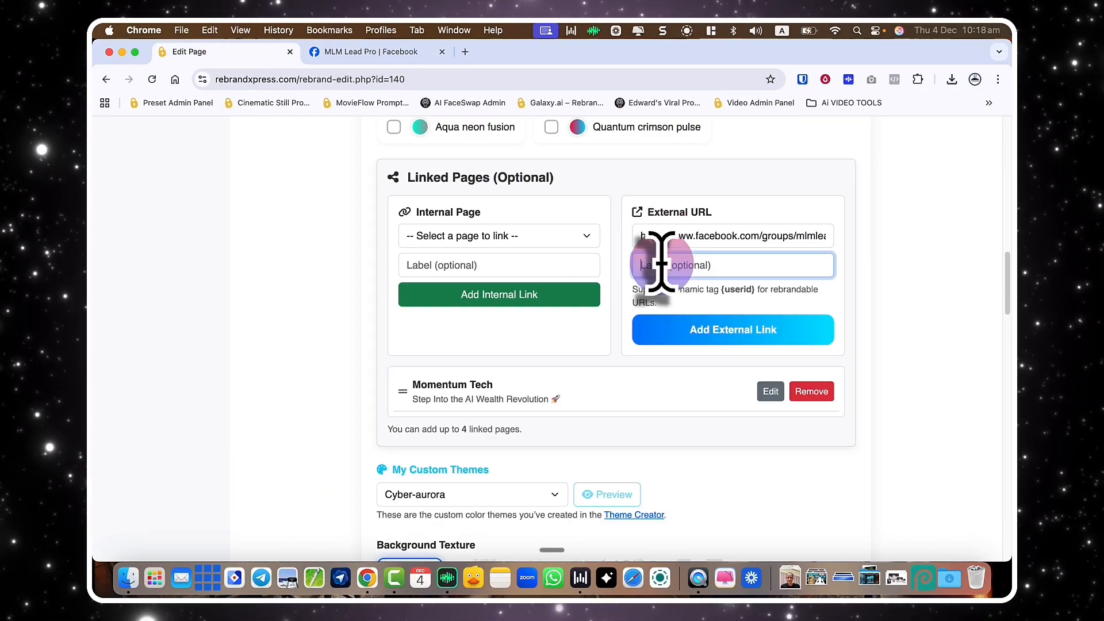
{"action": "type", "text": "Join The FaceBook Group"}
{"action": "left_click", "coordinate": [722, 330]}
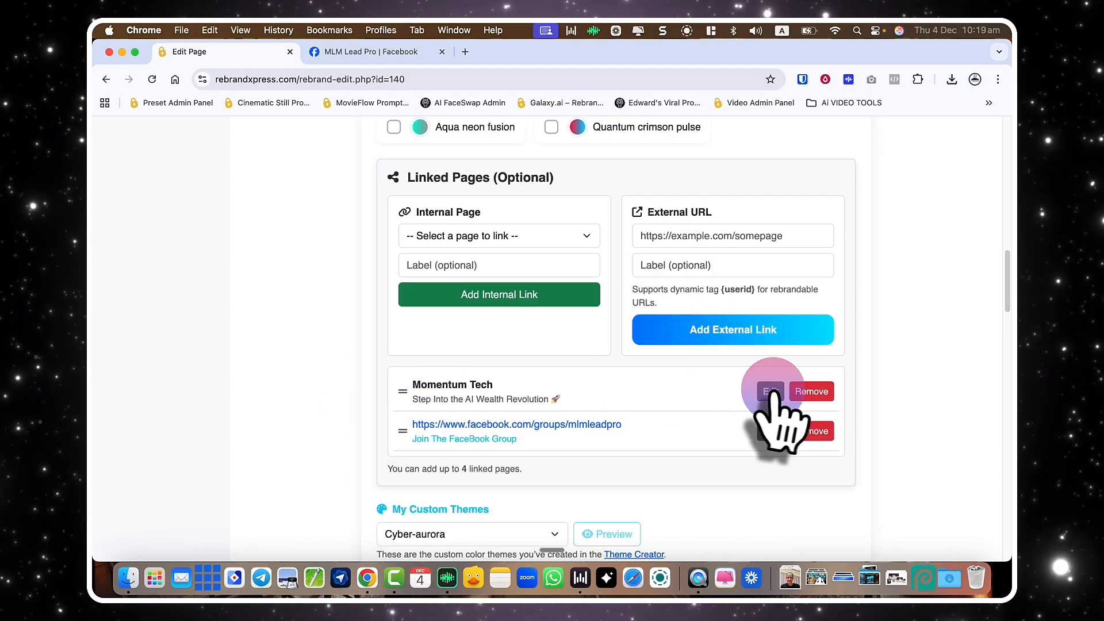
Add LiveGood as an internal link labelled 'Earn With LiveGood'.
{"action": "left_click", "coordinate": [448, 237]}
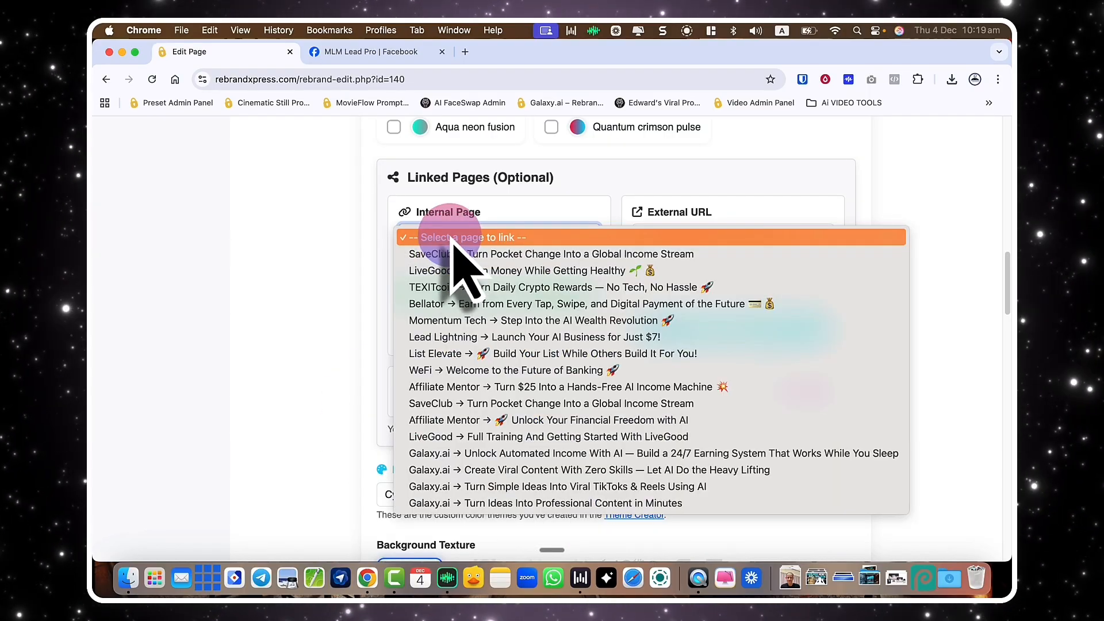
{"action": "left_click", "coordinate": [464, 270]}
{"action": "left_click", "coordinate": [506, 236]}
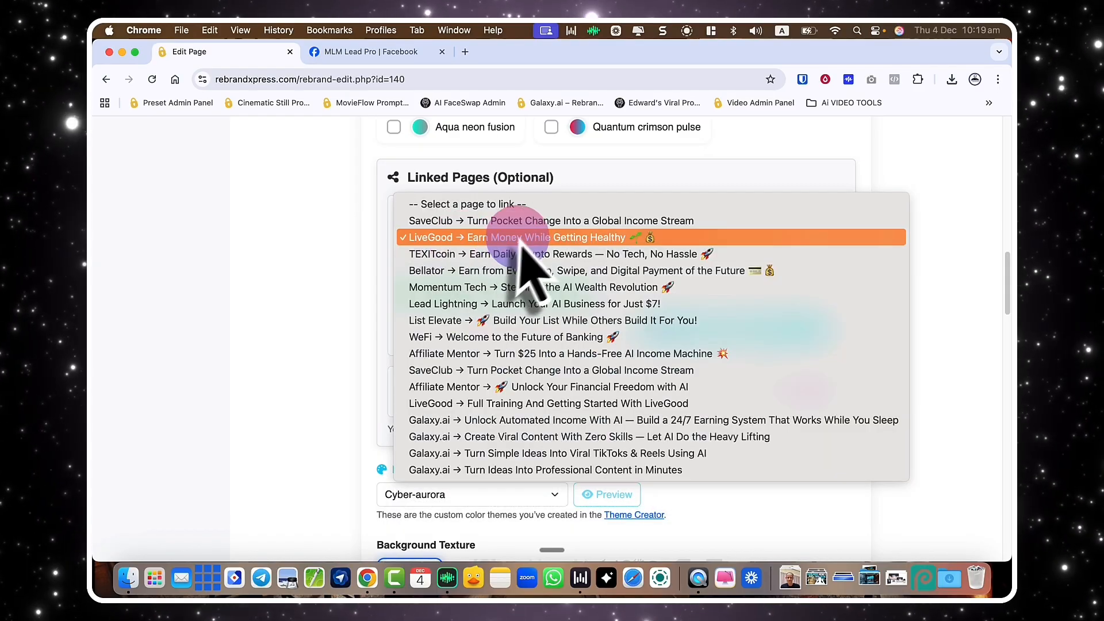
{"action": "left_click", "coordinate": [526, 236]}
{"action": "left_click", "coordinate": [458, 265]}
{"action": "type", "text": "Earn With LiveGood"}
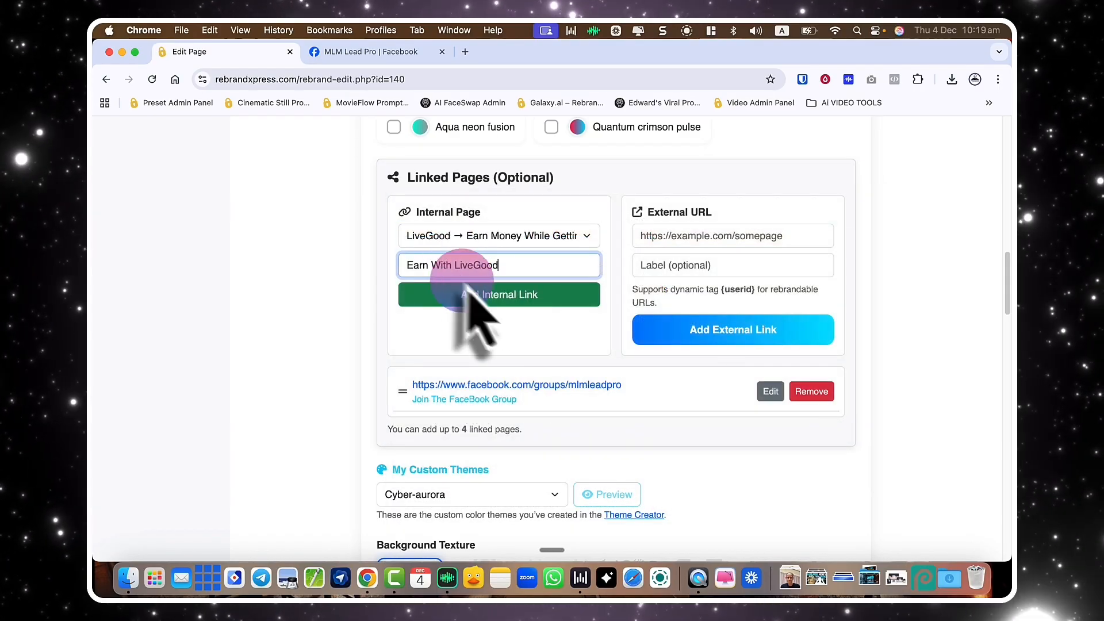
{"action": "left_click", "coordinate": [468, 292]}
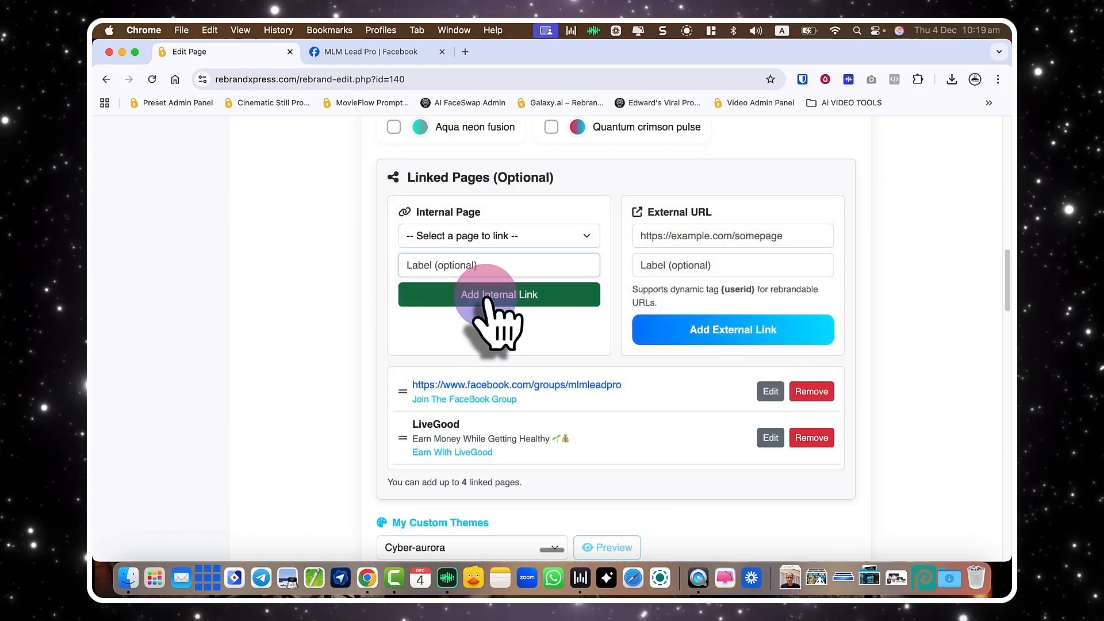
Move the LiveGood link above the Facebook link and save the page.
{"action": "left_click_drag", "start_coordinate": [405, 438], "coordinate": [402, 406]}
{"action": "scroll", "coordinate": [916, 475], "scroll_direction": "down", "scroll_amount": 10}
{"action": "scroll", "coordinate": [918, 455], "scroll_direction": "down", "scroll_amount": 10}
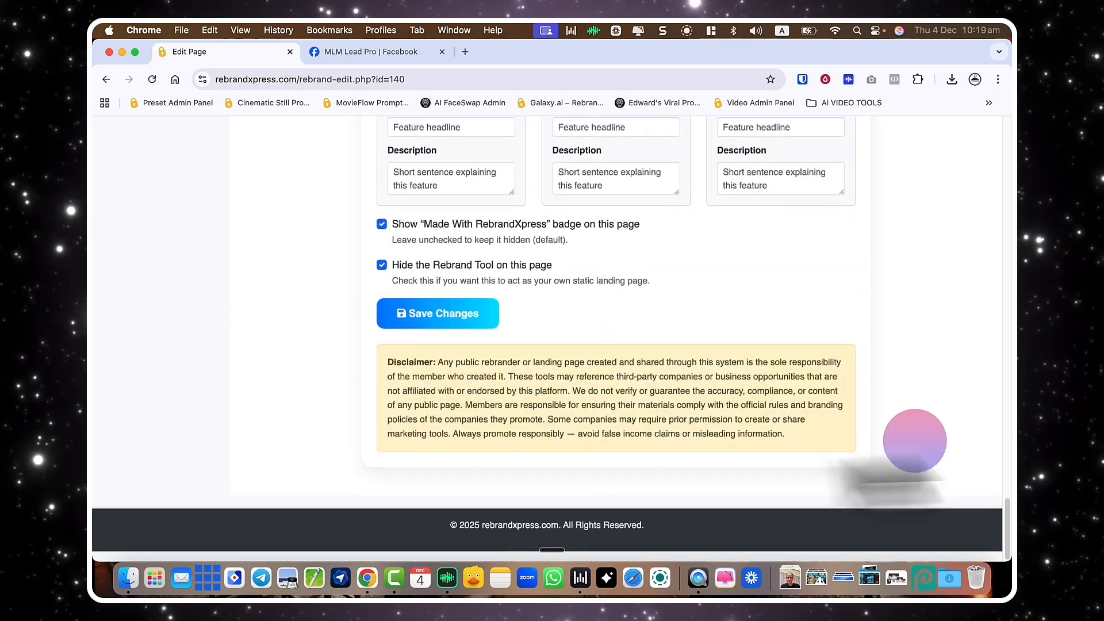
{"action": "left_click", "coordinate": [439, 319]}
Preview the updated AIMentor page and confirm 'Join The FaceBook Group' opens the Facebook group.
{"action": "scroll", "coordinate": [316, 270], "scroll_direction": "down", "scroll_amount": 5}
{"action": "scroll", "coordinate": [311, 276], "scroll_direction": "down", "scroll_amount": 6}
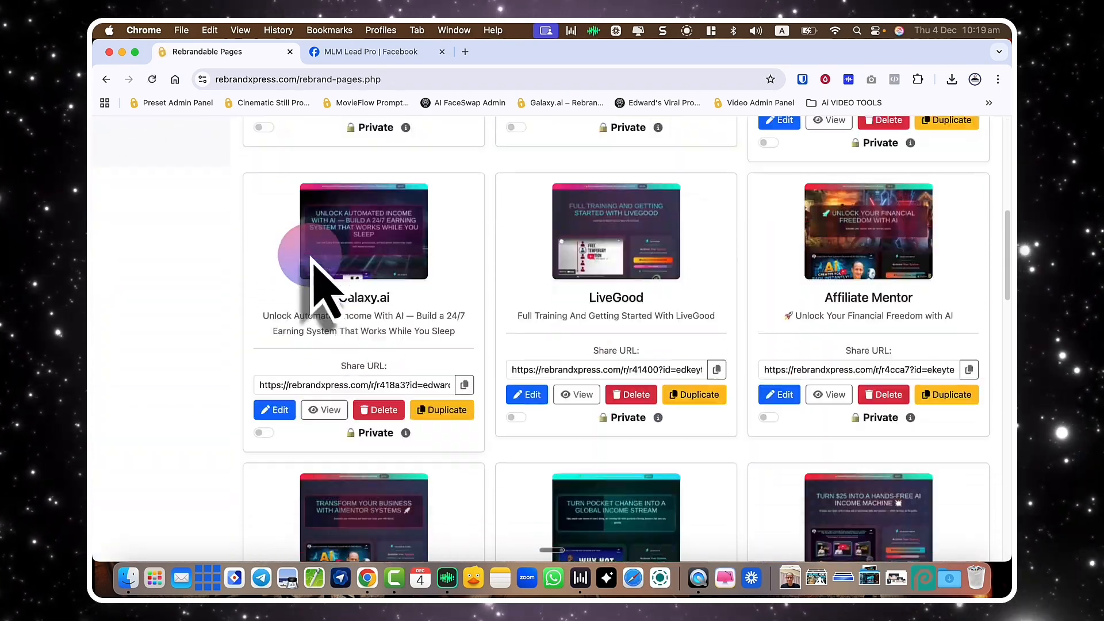
{"action": "left_click", "coordinate": [320, 506]}
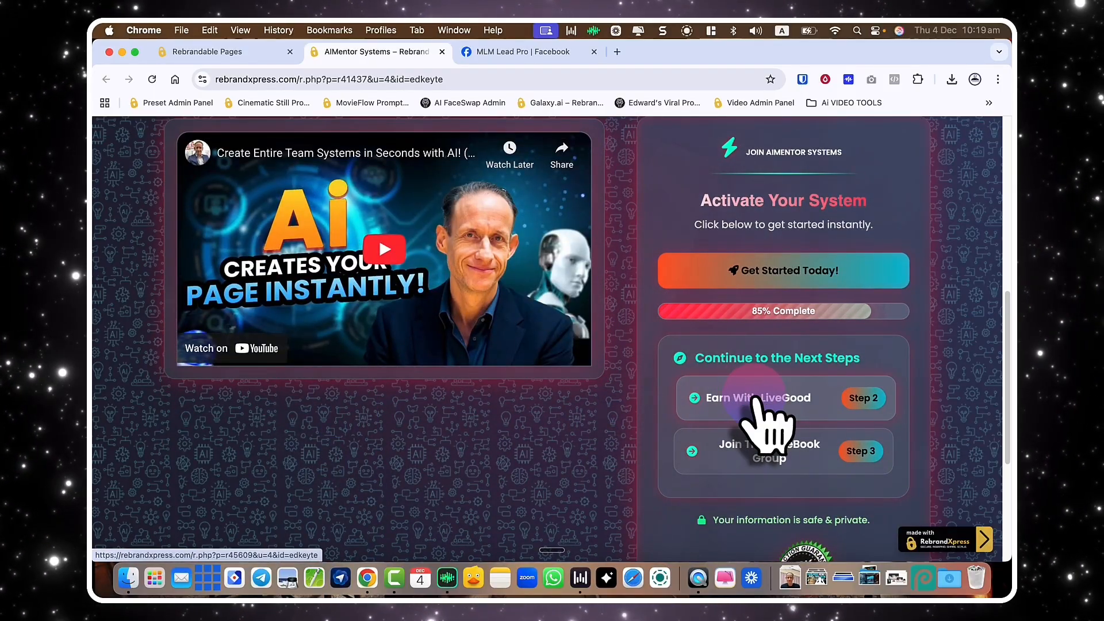
{"action": "scroll", "coordinate": [592, 352], "scroll_direction": "down", "scroll_amount": 5}
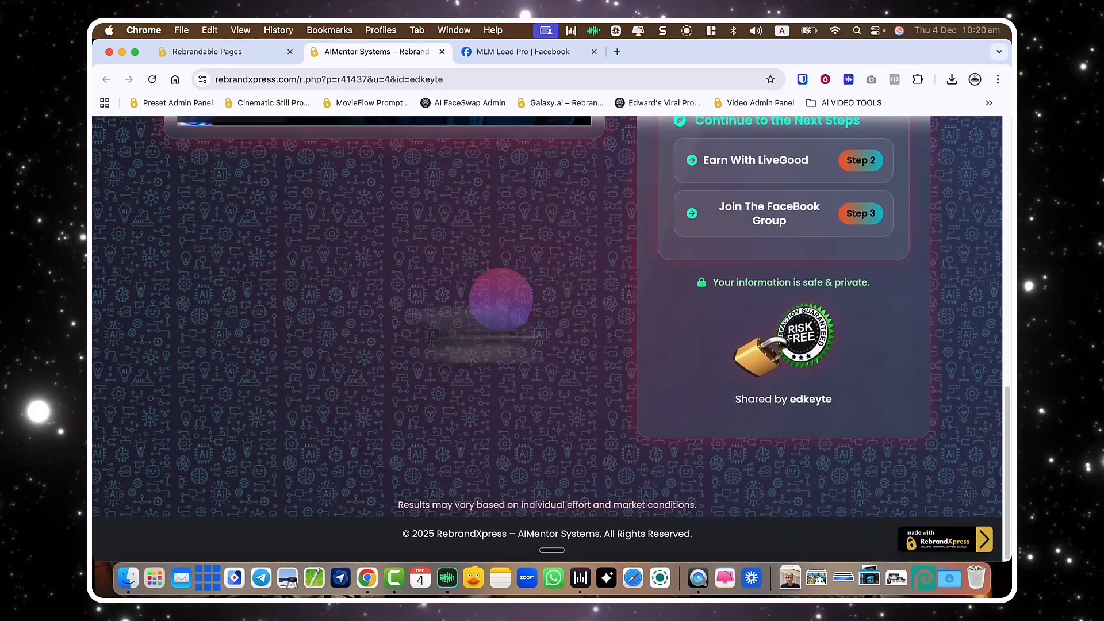
{"action": "scroll", "coordinate": [621, 391], "scroll_direction": "up", "scroll_amount": 4}
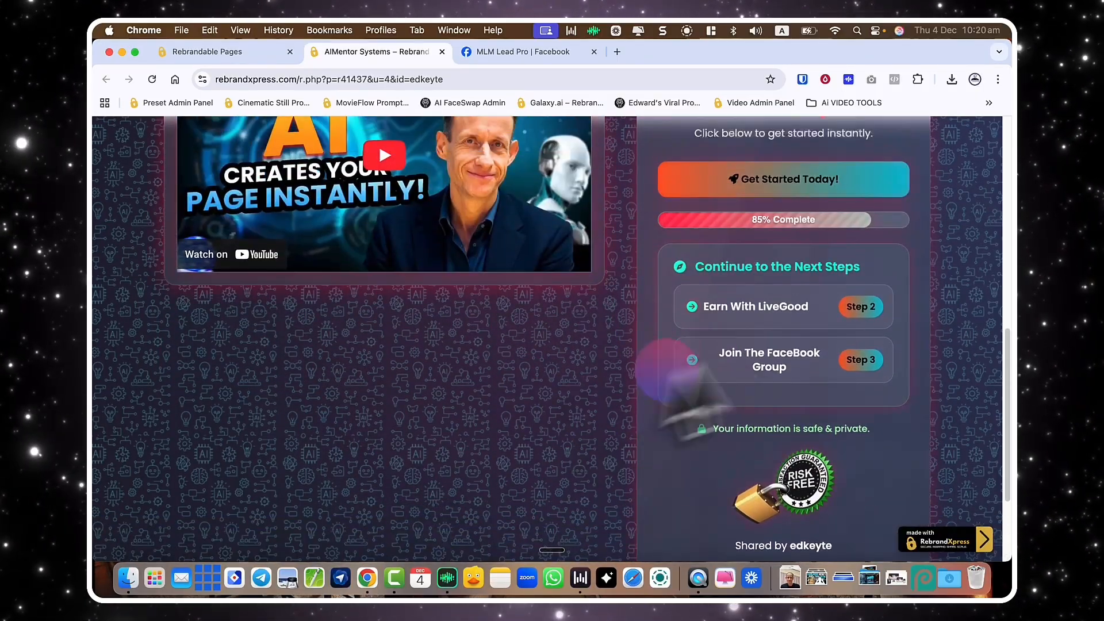
{"action": "left_click", "coordinate": [767, 357]}
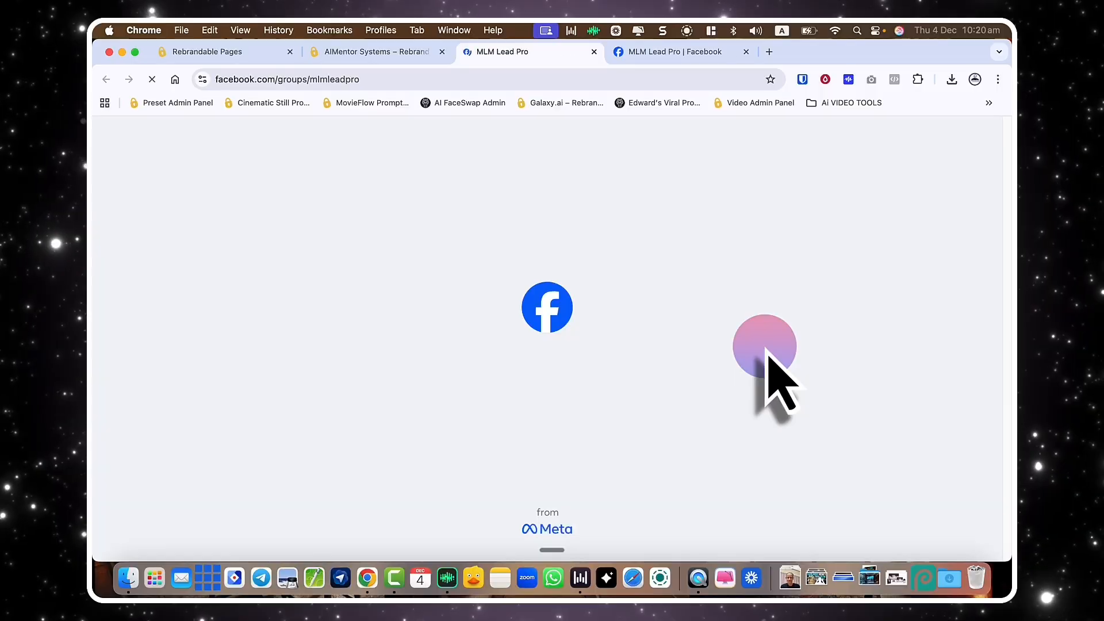
{"action": "key", "text": "super+w"}
{"action": "left_click", "coordinate": [230, 52]}
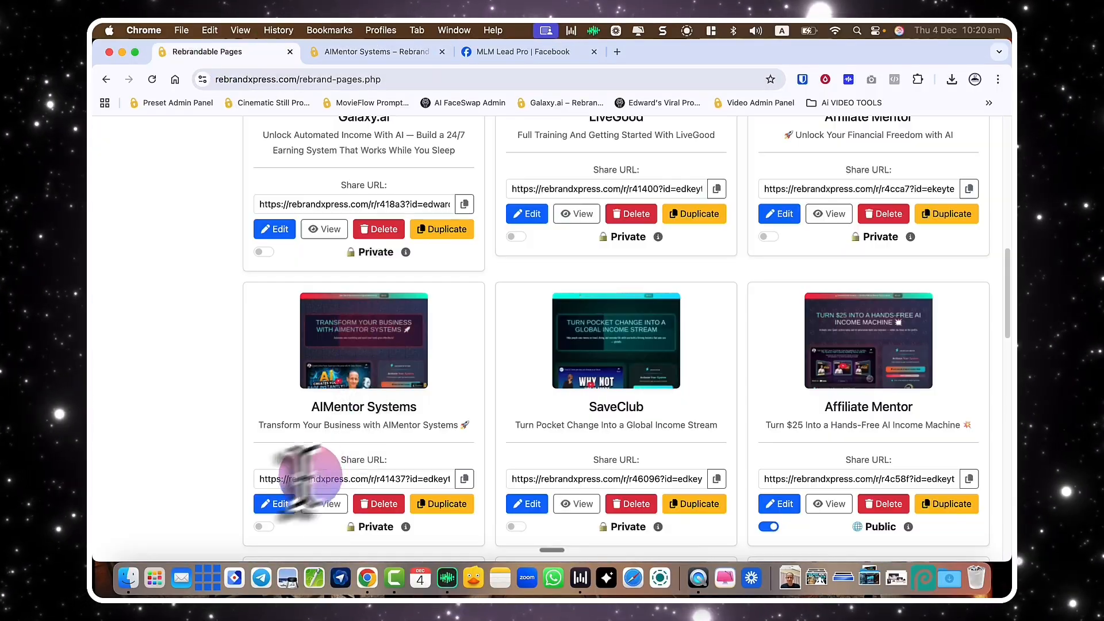
Uncheck the Made With RebrandXpress badge and Hide the Rebrand Tool options on AIMentor Systems, then save.
{"action": "left_click", "coordinate": [268, 506]}
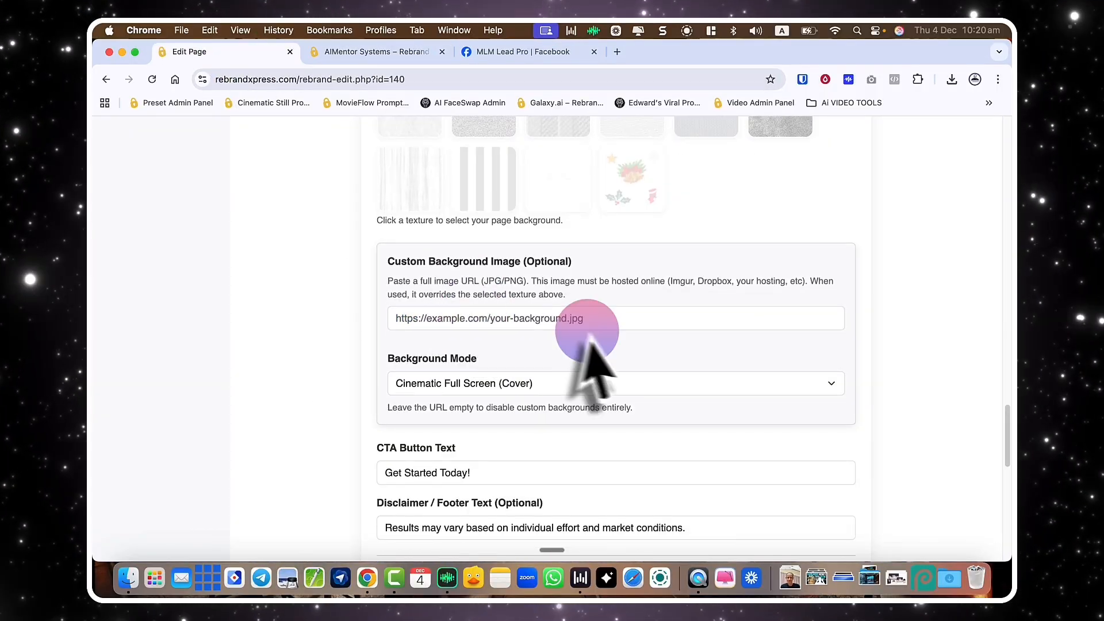
{"action": "scroll", "coordinate": [448, 454], "scroll_direction": "down", "scroll_amount": 10}
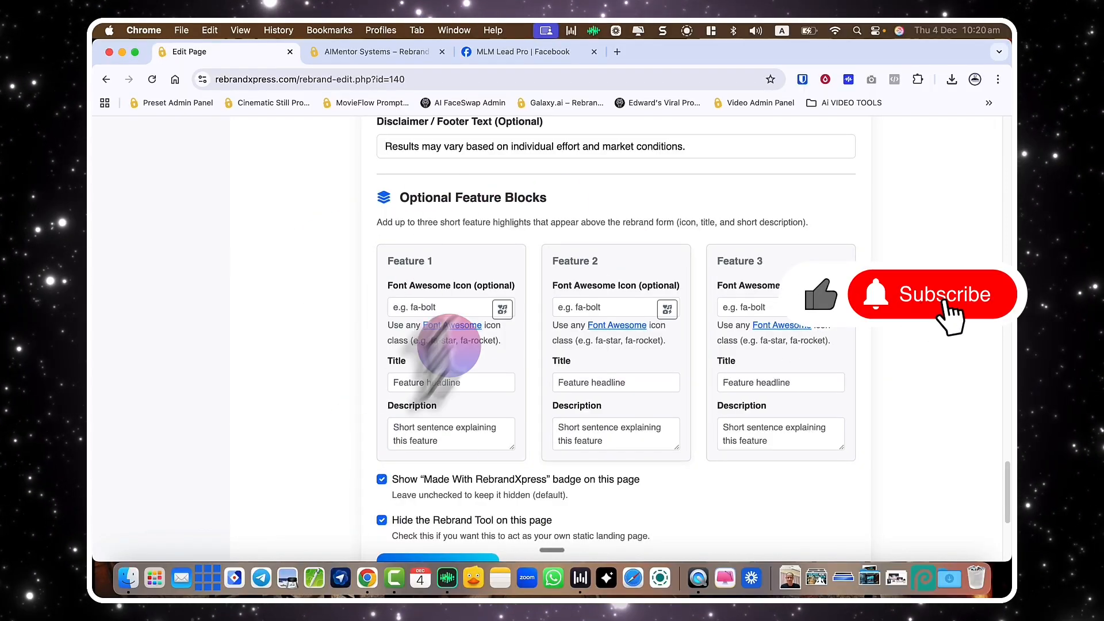
{"action": "scroll", "coordinate": [394, 382], "scroll_direction": "down", "scroll_amount": 3}
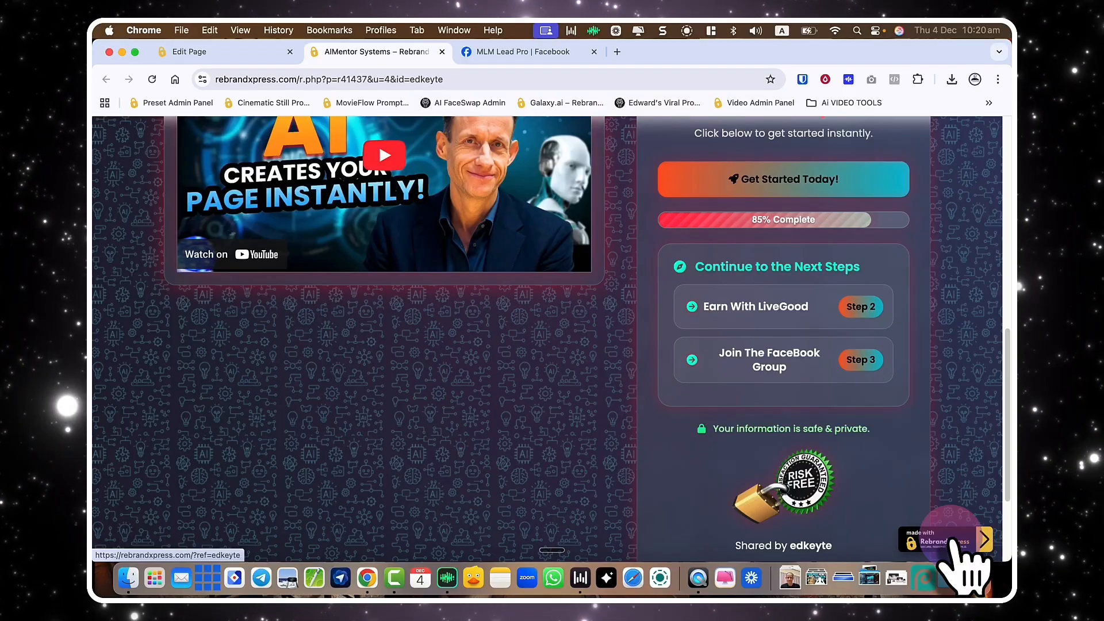
{"action": "left_click", "coordinate": [381, 371]}
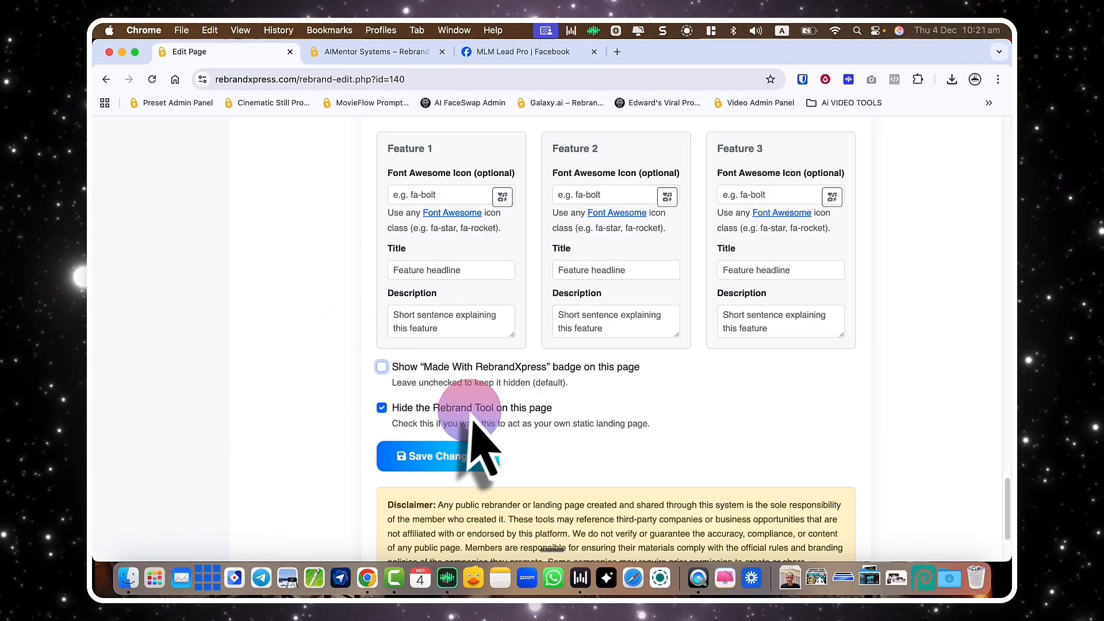
{"action": "left_click", "coordinate": [382, 407]}
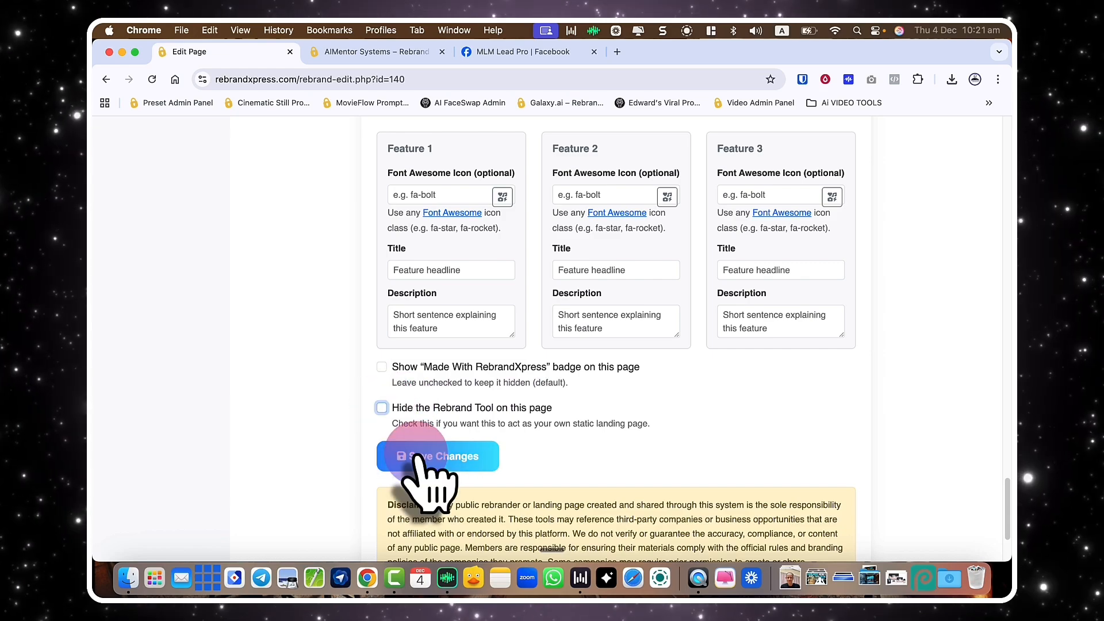
{"action": "left_click", "coordinate": [368, 52]}
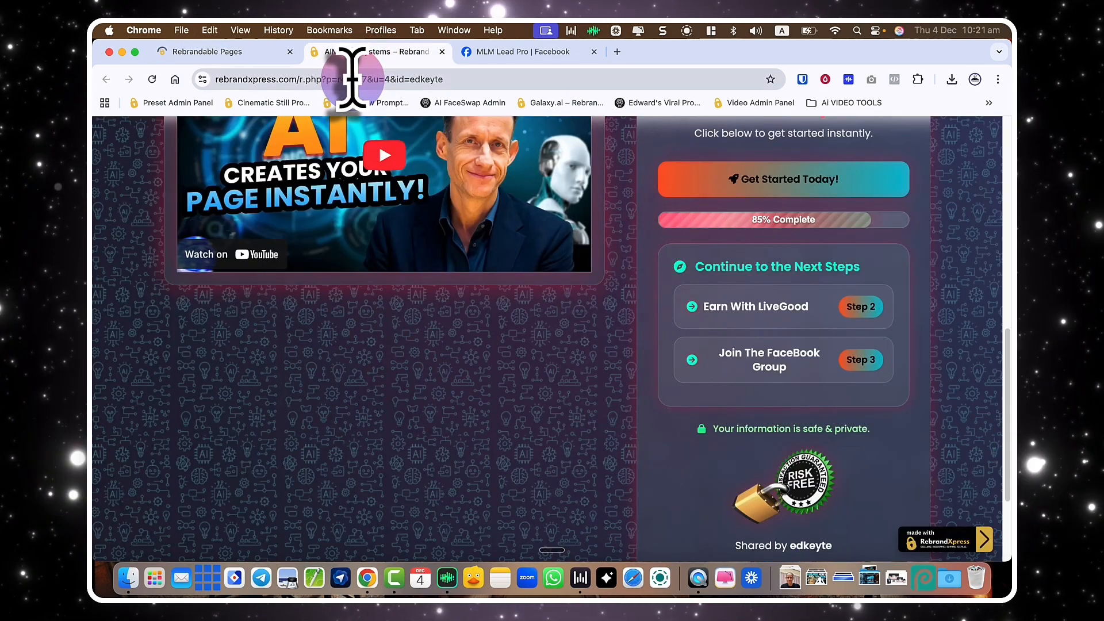
Reload the live AIMentor page and generate a rebranded link for ID test123.
{"action": "left_click", "coordinate": [352, 79]}
{"action": "key", "text": "Return"}
{"action": "scroll", "coordinate": [501, 287], "scroll_direction": "down", "scroll_amount": 15}
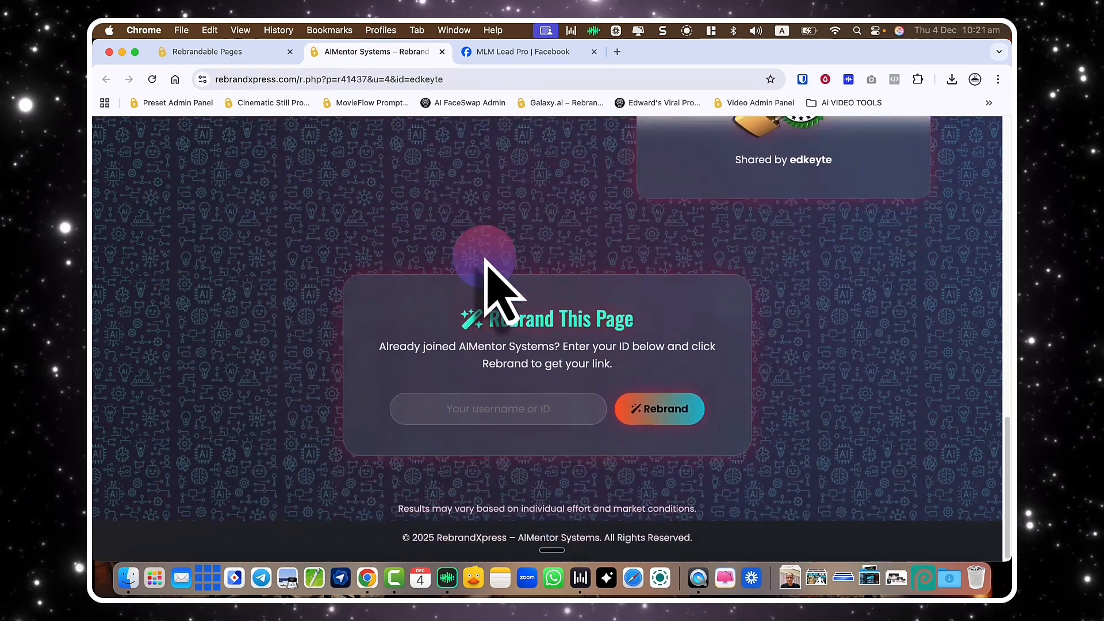
{"action": "left_click", "coordinate": [498, 405]}
{"action": "type", "text": "test123"}
{"action": "left_click", "coordinate": [659, 405]}
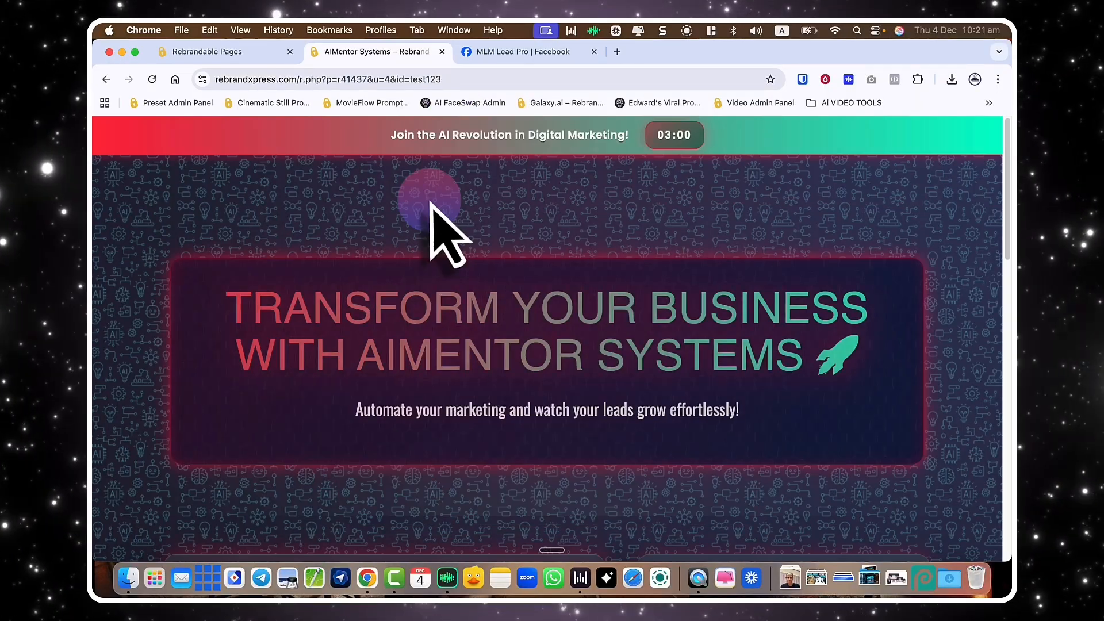
{"action": "scroll", "coordinate": [432, 207], "scroll_direction": "down", "scroll_amount": 5}
{"action": "scroll", "coordinate": [368, 457], "scroll_direction": "down", "scroll_amount": 5}
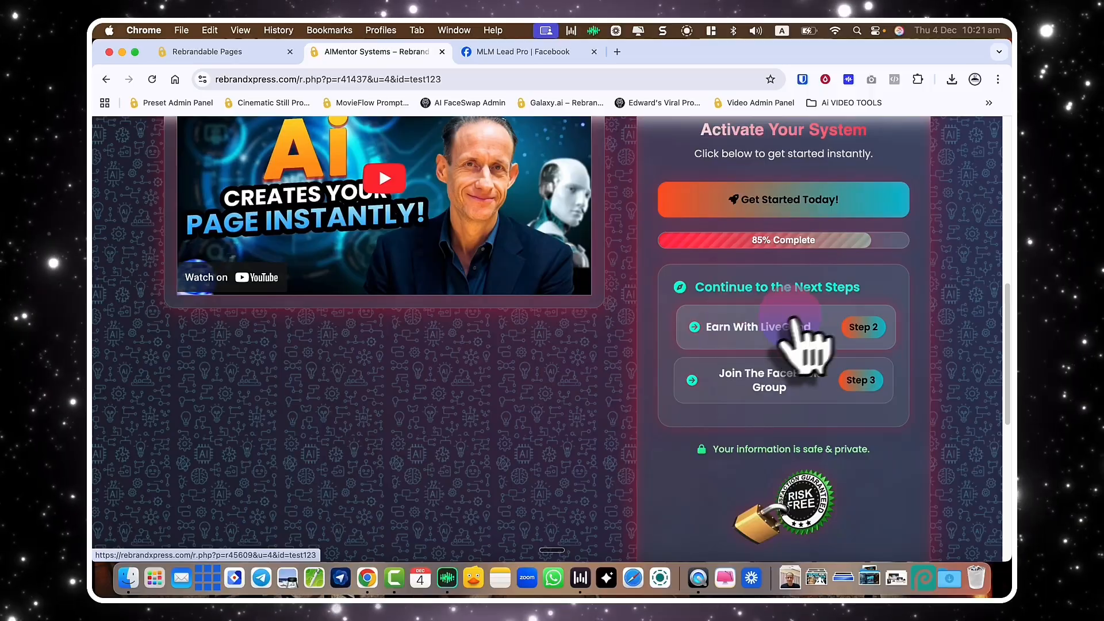
Check that the Earn With LiveGood step opens LiveGood with test123 in its address.
{"action": "left_click", "coordinate": [781, 325]}
{"action": "scroll", "coordinate": [432, 310], "scroll_direction": "down", "scroll_amount": 3}
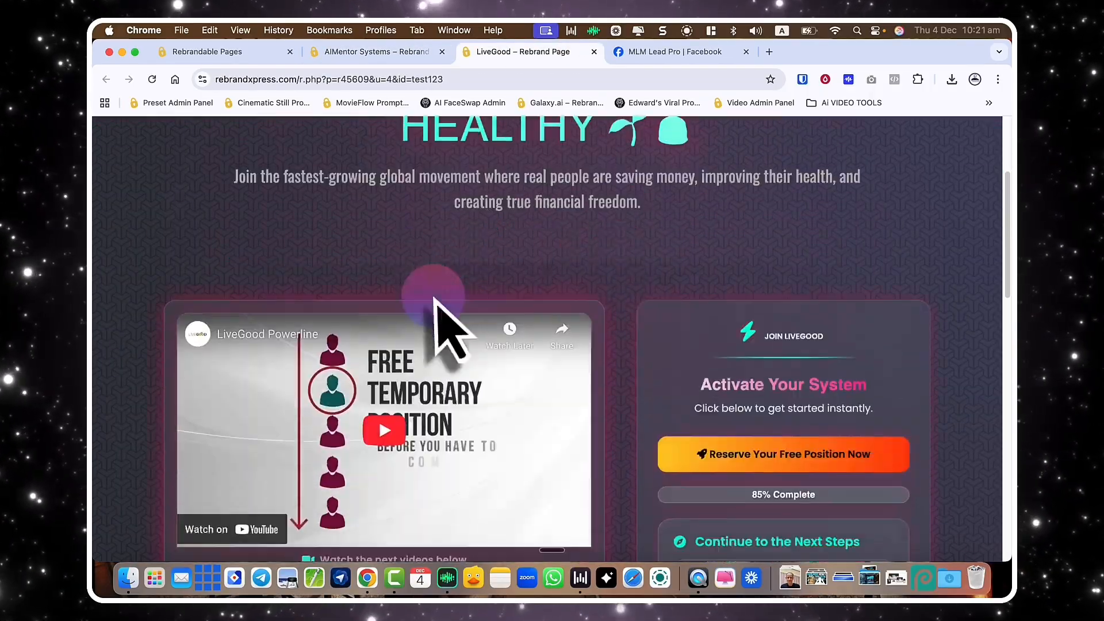
{"action": "left_click", "coordinate": [448, 80]}
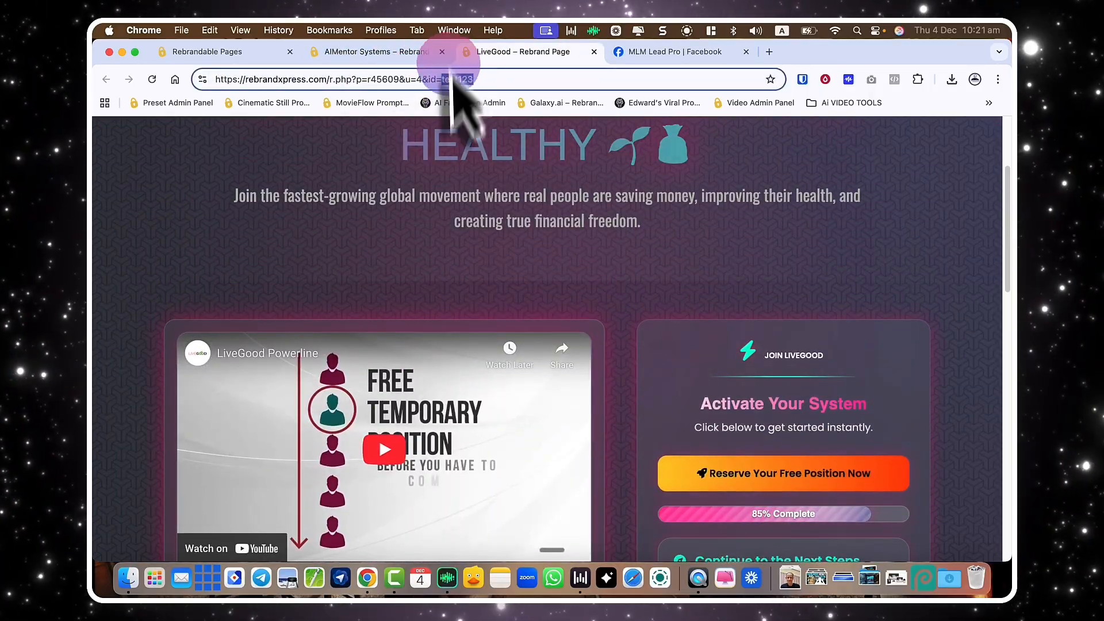
{"action": "double_click", "coordinate": [465, 79]}
{"action": "scroll", "coordinate": [493, 284], "scroll_direction": "down", "scroll_amount": 5}
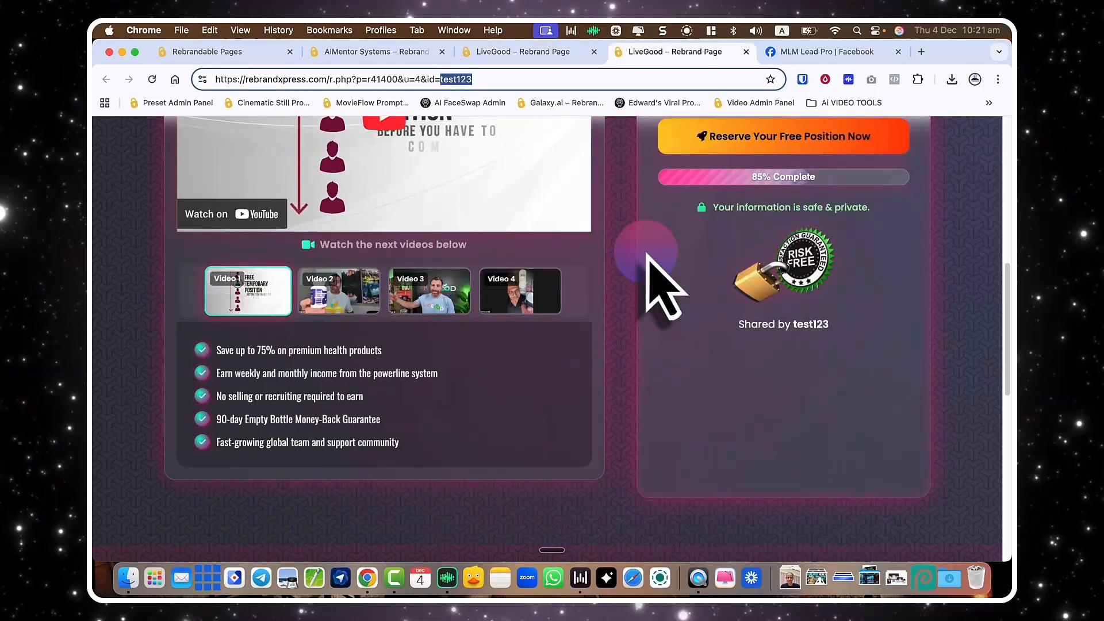
{"action": "key", "text": "super+w"}
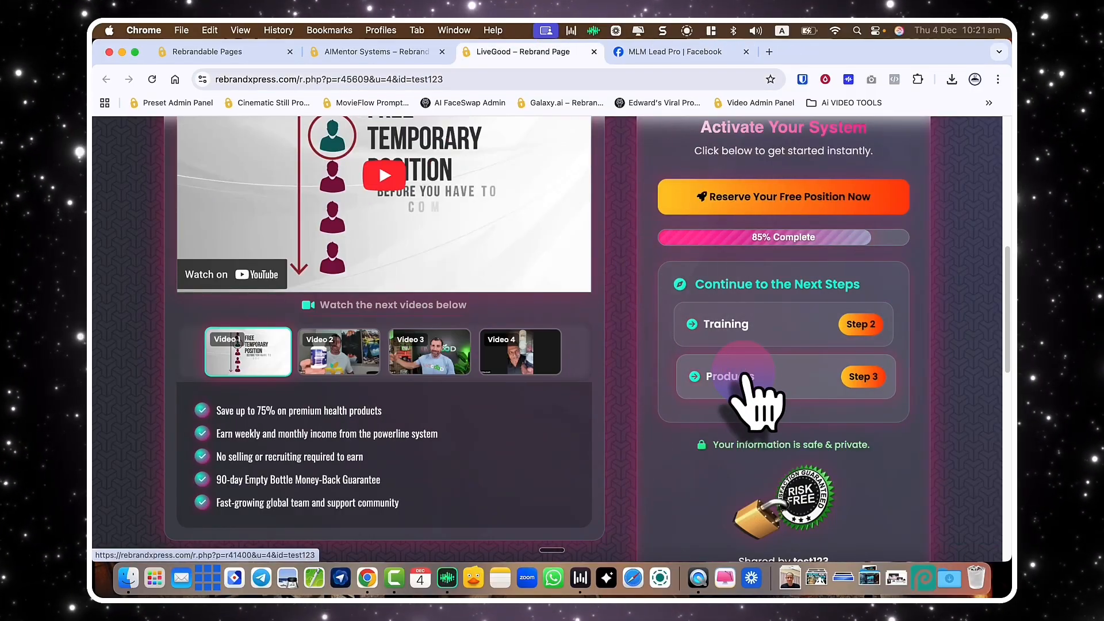
Try the Products step, close it, and return to the AIMentor Systems edit form.
{"action": "left_click", "coordinate": [743, 375]}
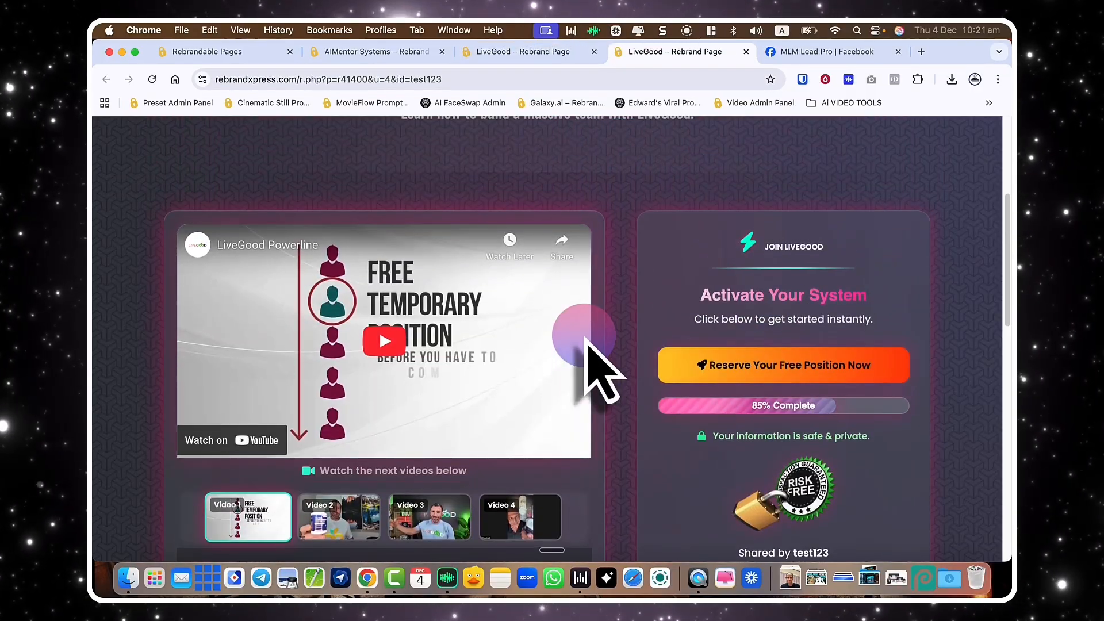
{"action": "scroll", "coordinate": [586, 339], "scroll_direction": "up", "scroll_amount": 2}
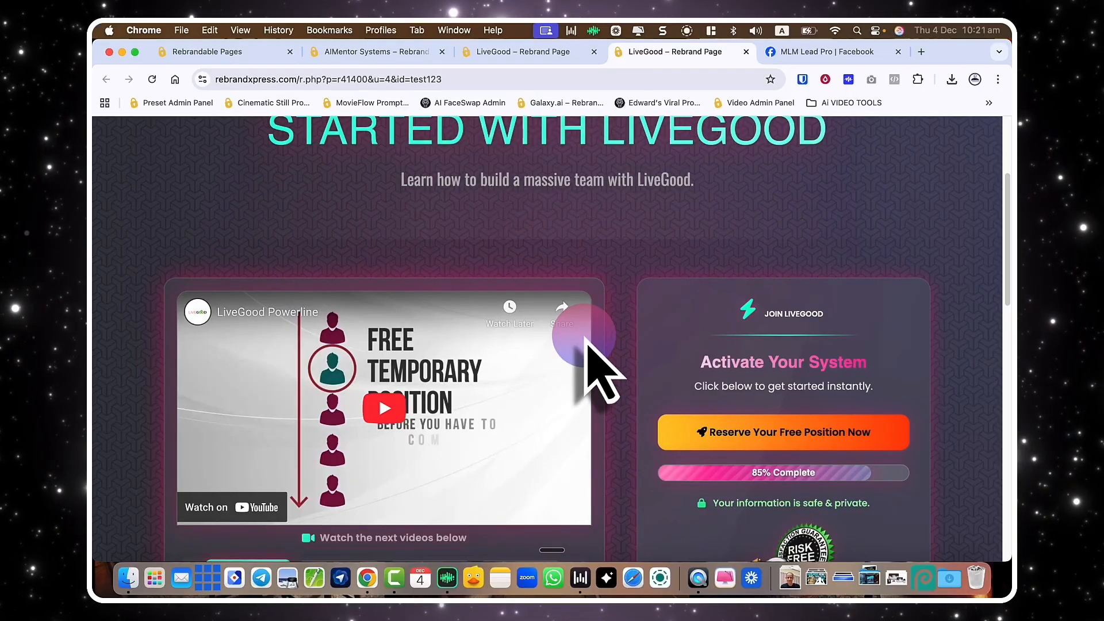
{"action": "key", "text": "super+w"}
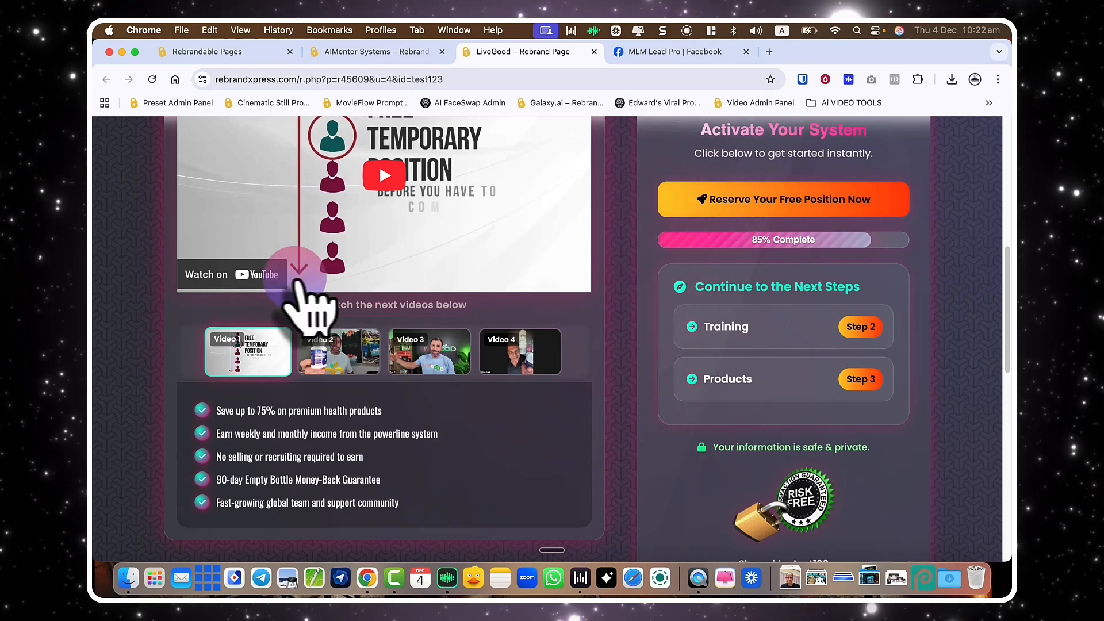
{"action": "scroll", "coordinate": [345, 294], "scroll_direction": "up", "scroll_amount": 3}
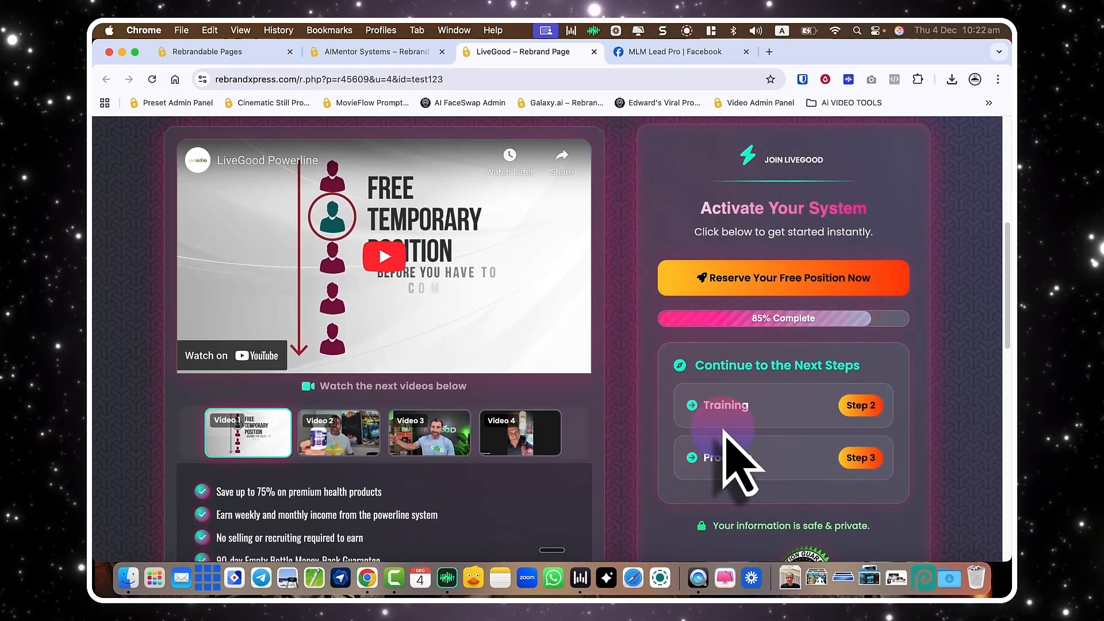
{"action": "scroll", "coordinate": [724, 434], "scroll_direction": "down", "scroll_amount": 5}
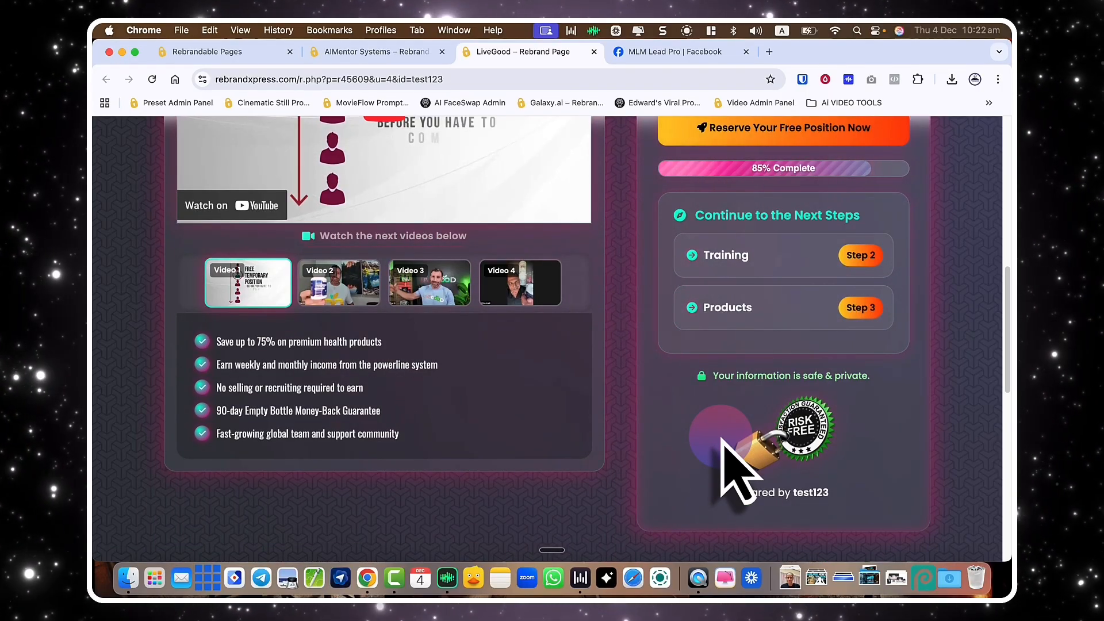
{"action": "scroll", "coordinate": [724, 437], "scroll_direction": "up", "scroll_amount": 3}
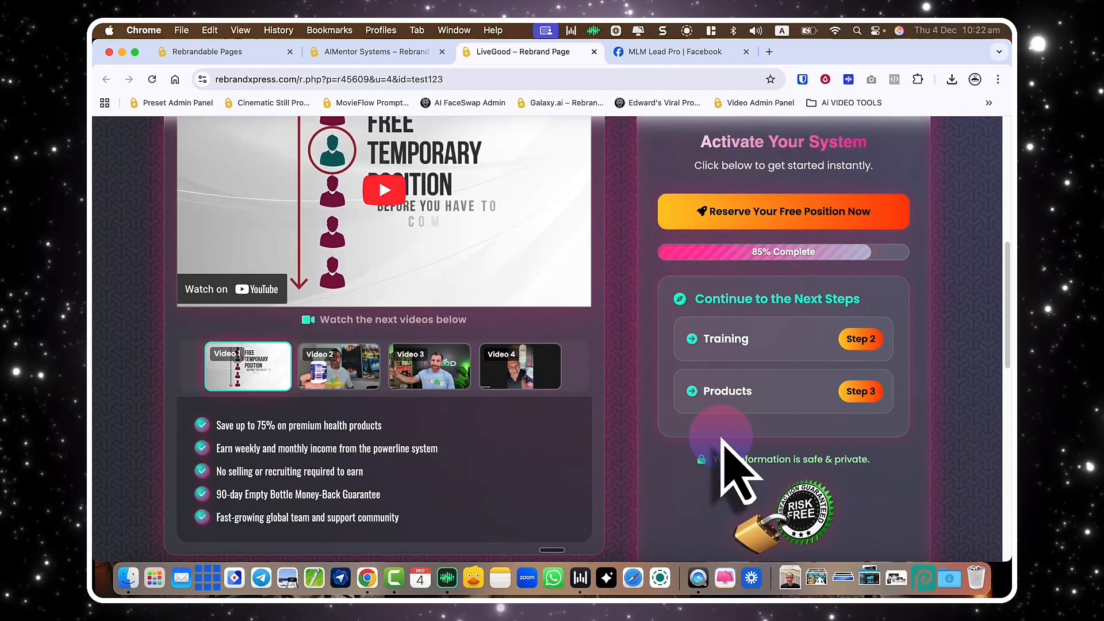
{"action": "left_click", "coordinate": [223, 53]}
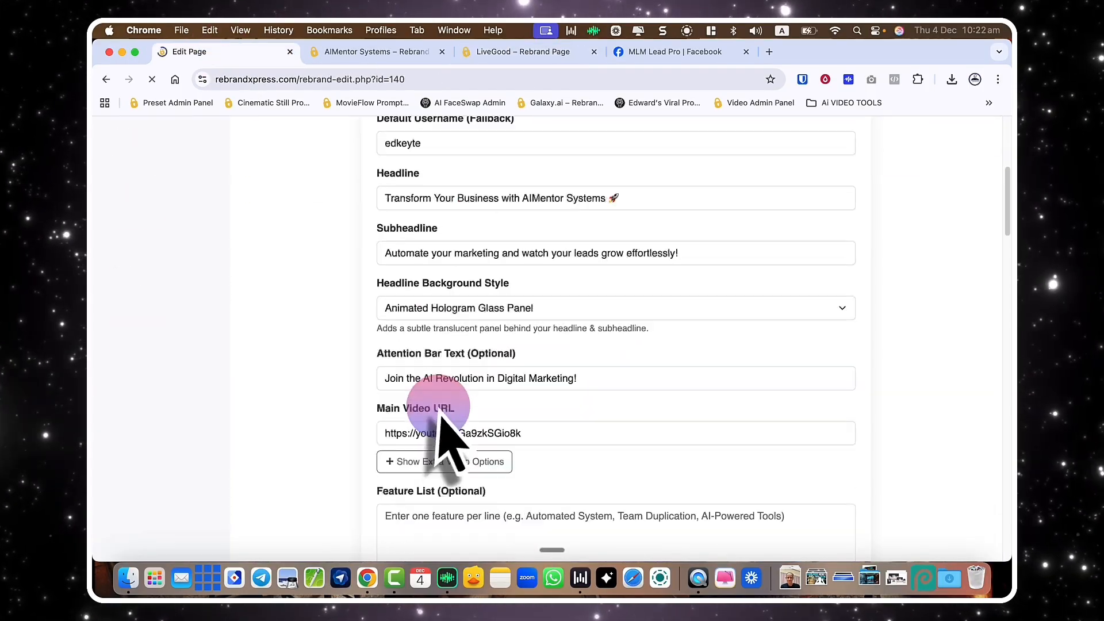
{"action": "scroll", "coordinate": [440, 418], "scroll_direction": "down", "scroll_amount": 12}
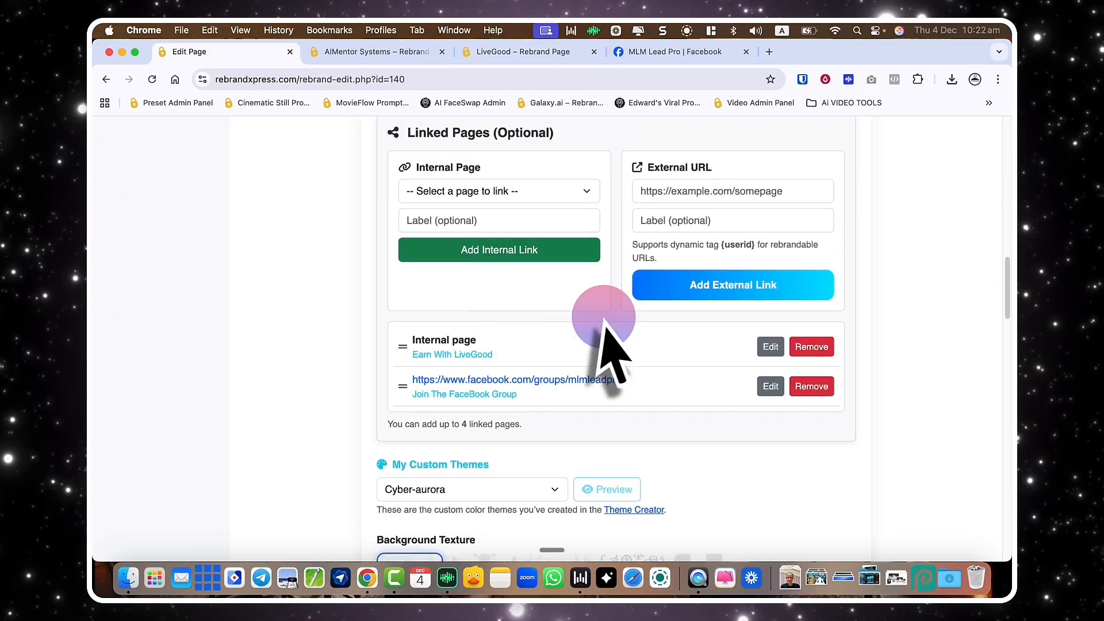
{"action": "scroll", "coordinate": [604, 322], "scroll_direction": "up", "scroll_amount": 2}
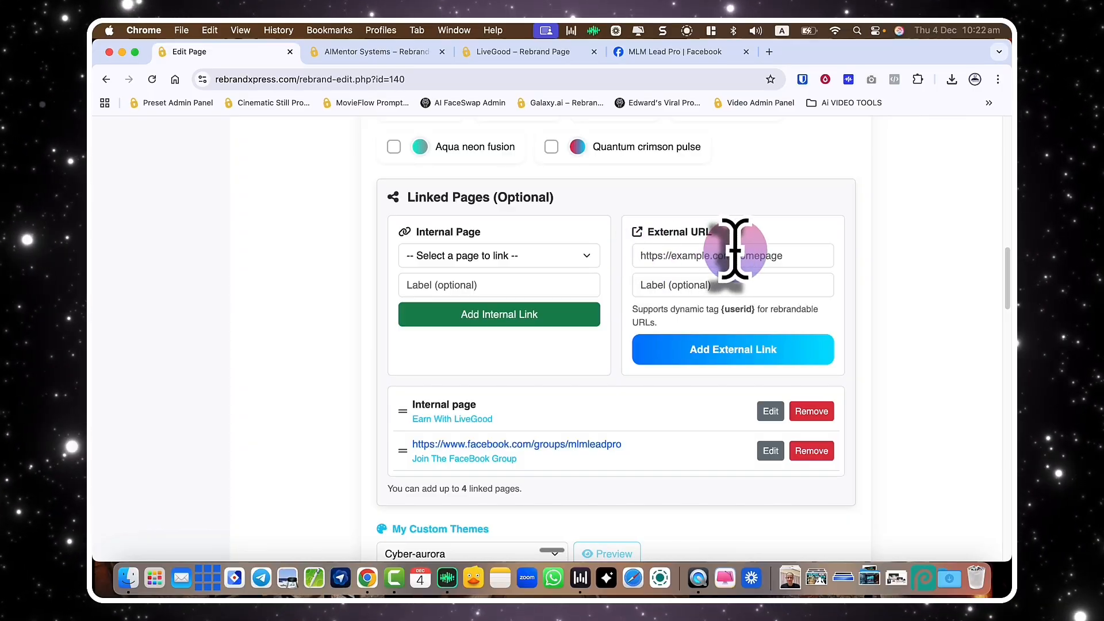
Go to the LiveGood login page in a new tab using the 'live' address suggestion.
{"action": "left_click", "coordinate": [769, 52]}
{"action": "type", "text": "livegood.com/login"}
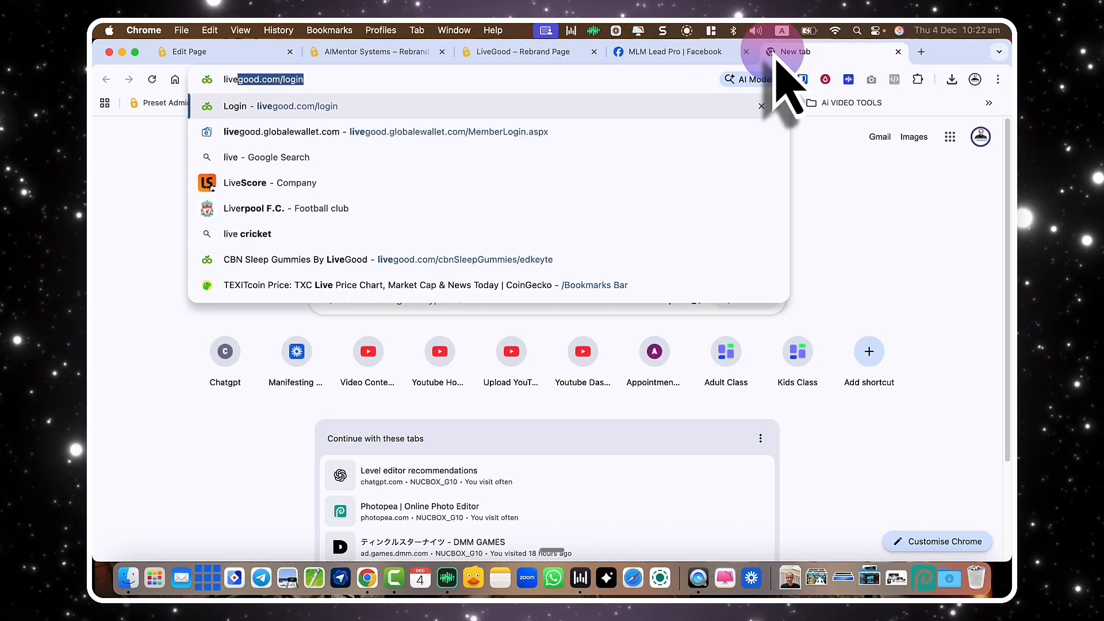
{"action": "key", "text": "Return"}
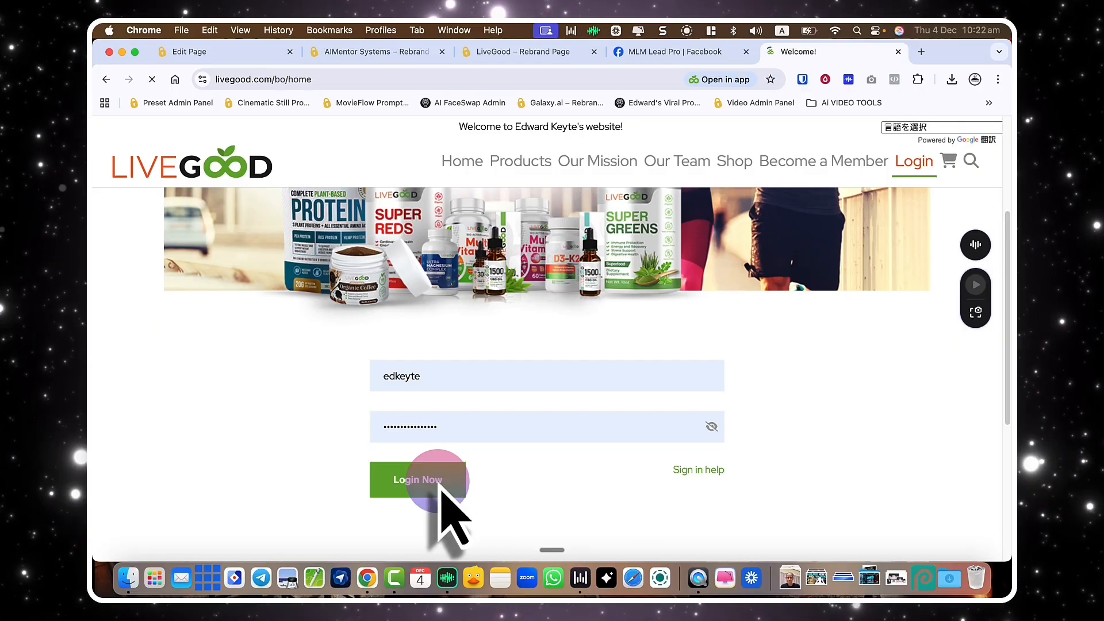
Browse the LiveGood back office and shop, then open the Sampler Value Pack details.
{"action": "scroll", "coordinate": [493, 443], "scroll_direction": "down", "scroll_amount": 10}
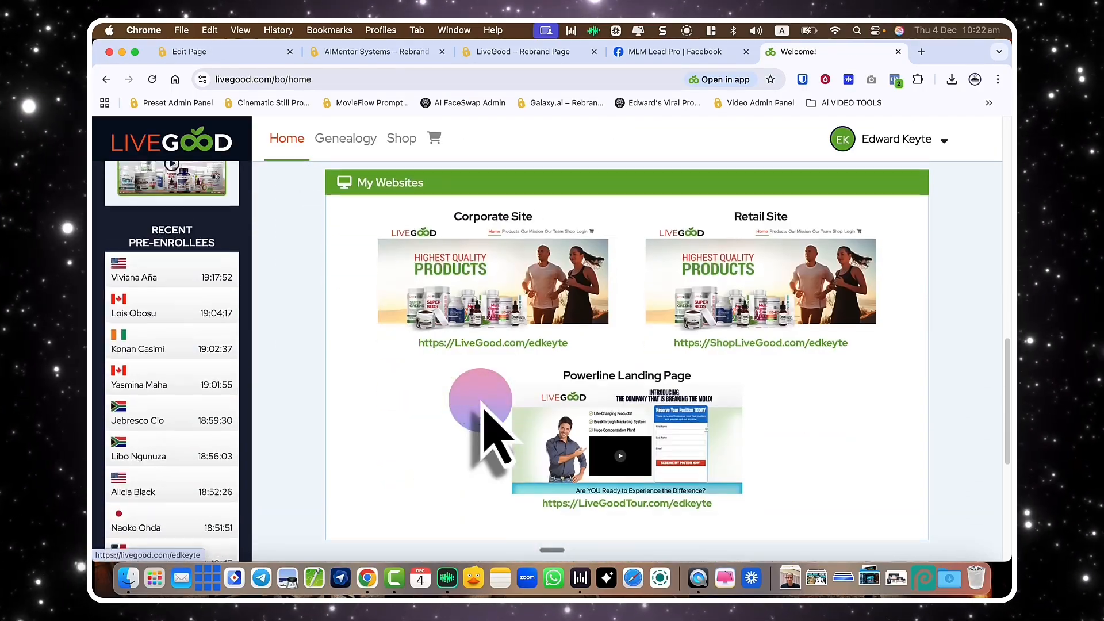
{"action": "scroll", "coordinate": [530, 358], "scroll_direction": "up", "scroll_amount": 10}
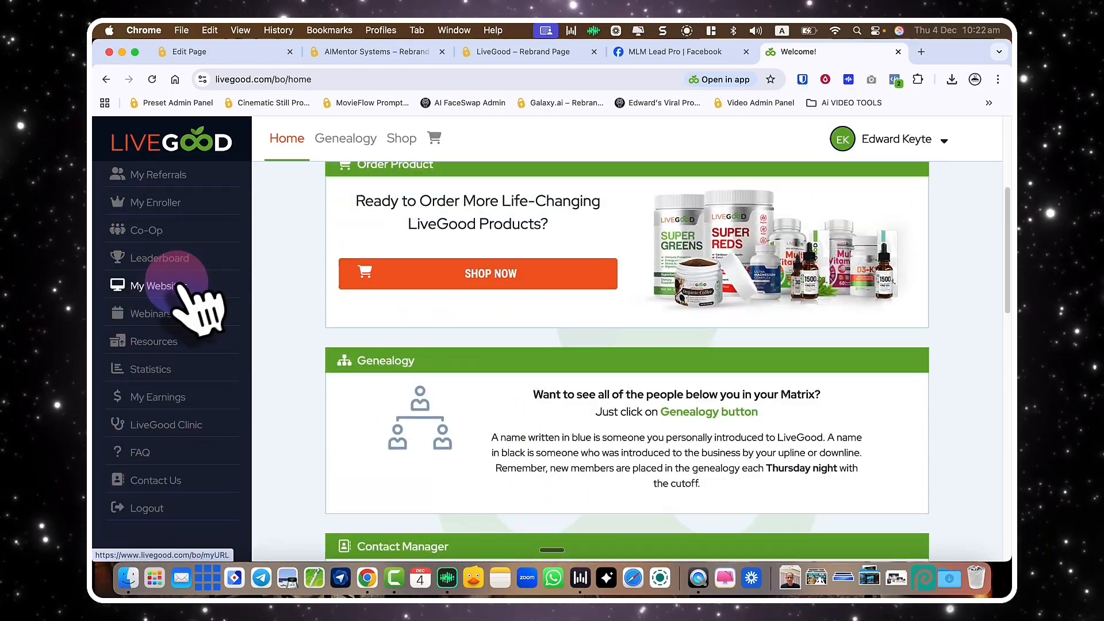
{"action": "scroll", "coordinate": [426, 374], "scroll_direction": "down", "scroll_amount": 2}
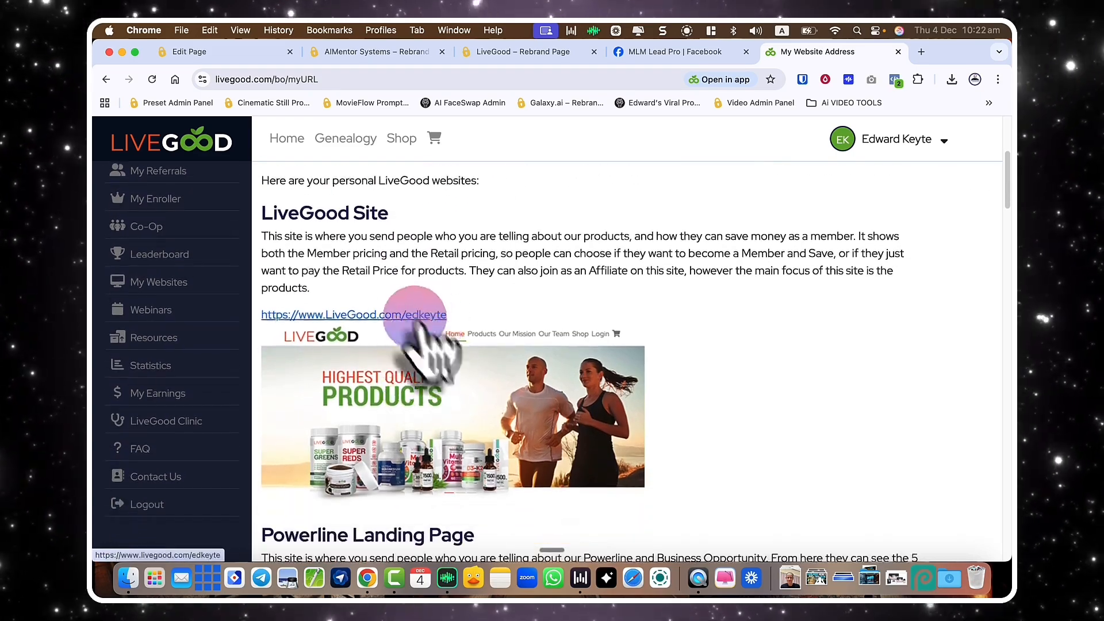
{"action": "scroll", "coordinate": [434, 345], "scroll_direction": "down", "scroll_amount": 15}
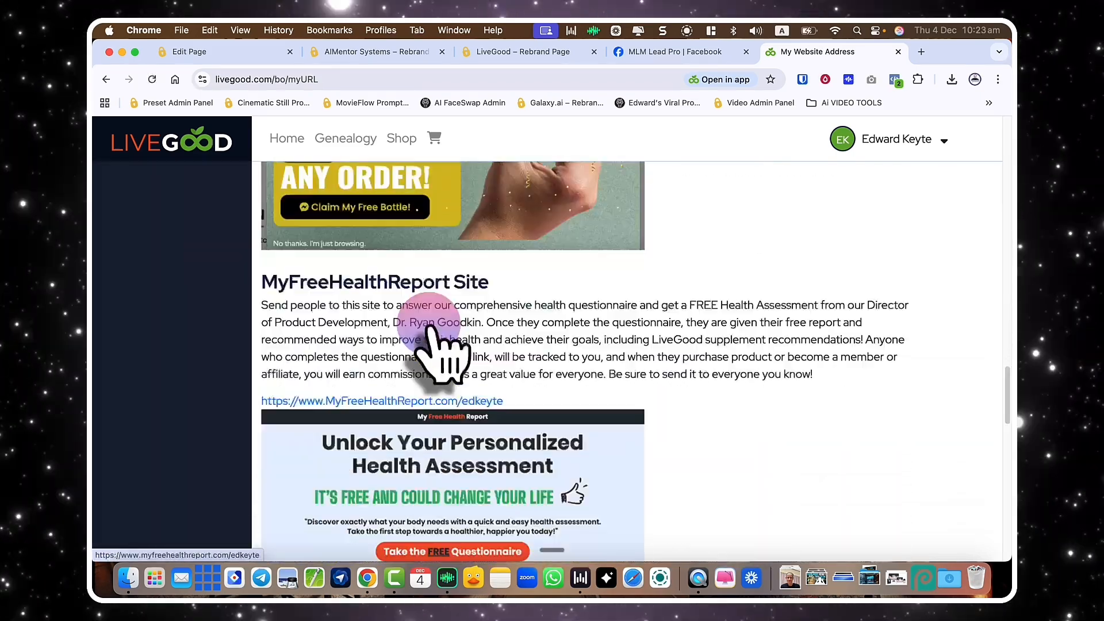
{"action": "scroll", "coordinate": [437, 347], "scroll_direction": "up", "scroll_amount": 20}
{"action": "scroll", "coordinate": [434, 339], "scroll_direction": "down", "scroll_amount": 1}
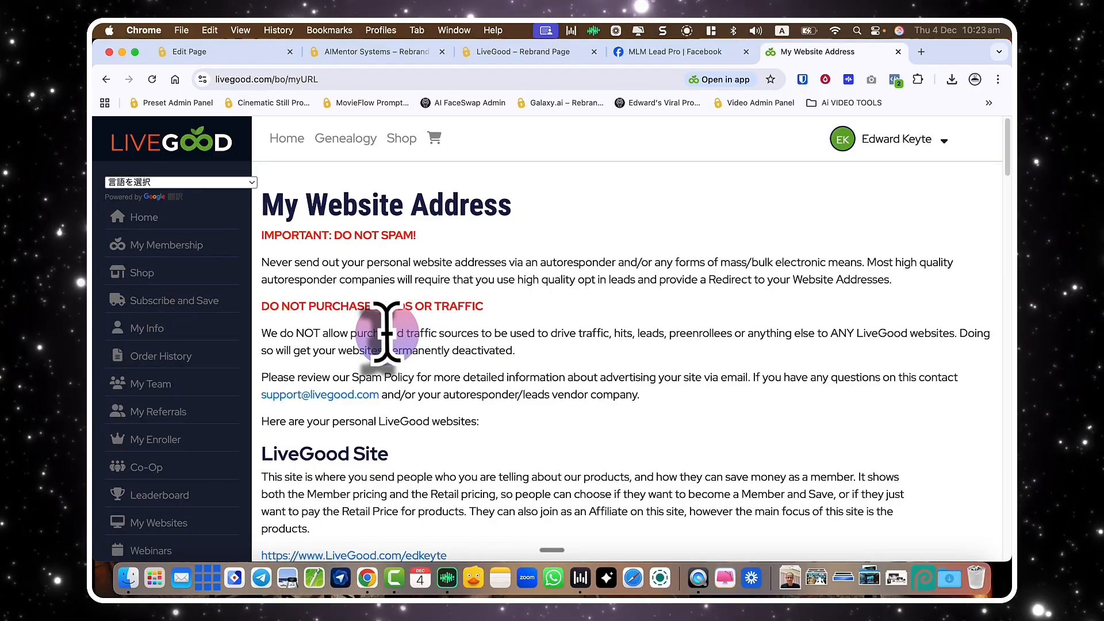
{"action": "scroll", "coordinate": [164, 276], "scroll_direction": "down", "scroll_amount": 3}
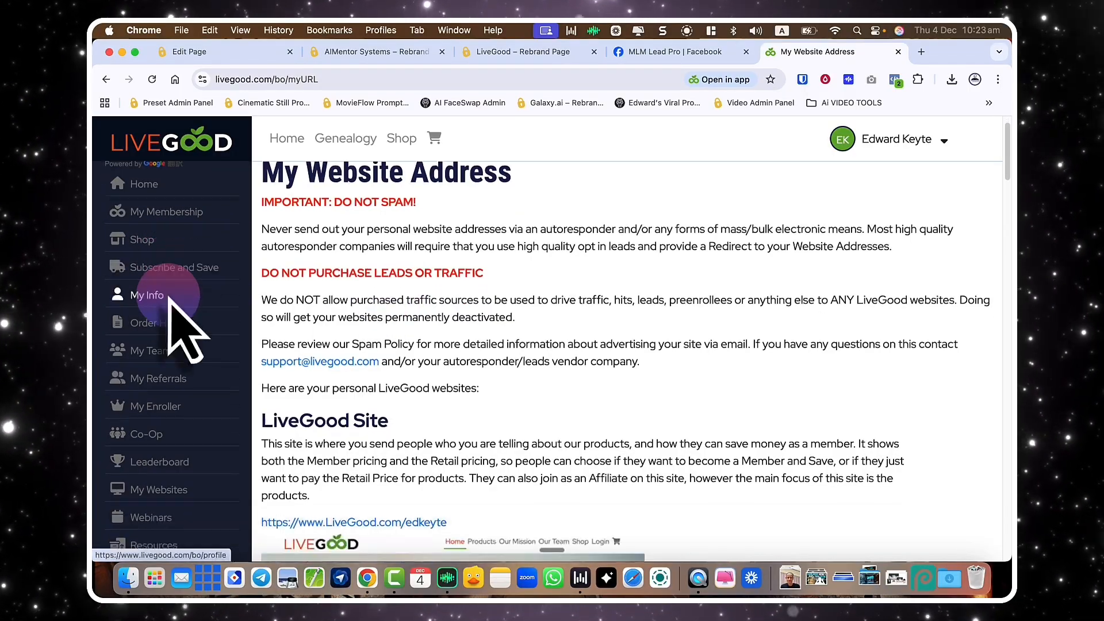
{"action": "scroll", "coordinate": [173, 357], "scroll_direction": "up", "scroll_amount": 3}
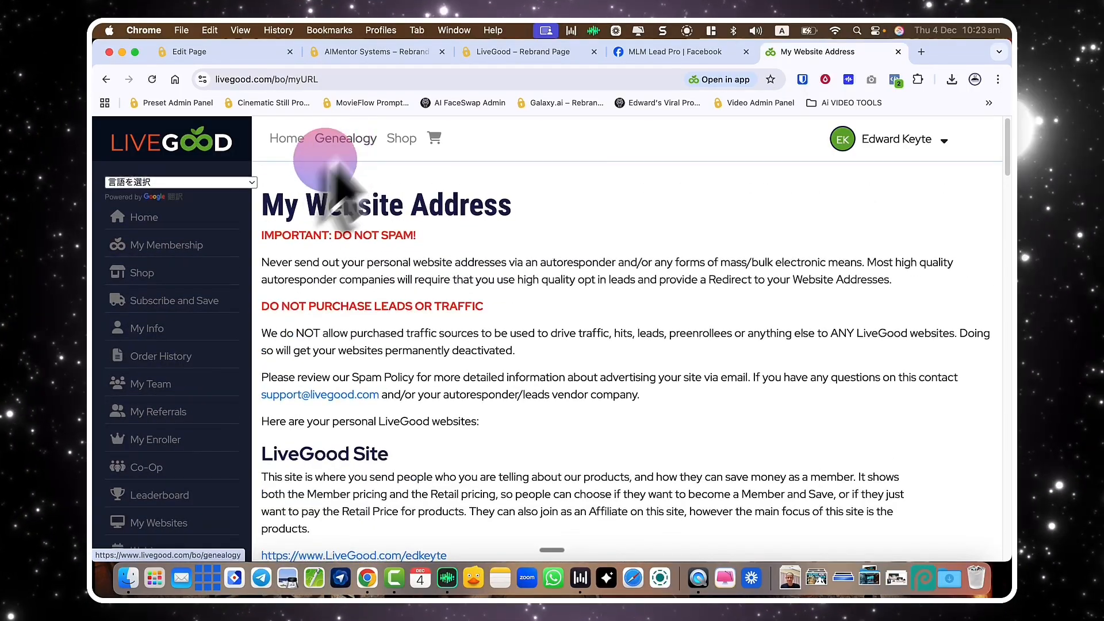
{"action": "mouse_move", "coordinate": [412, 146]}
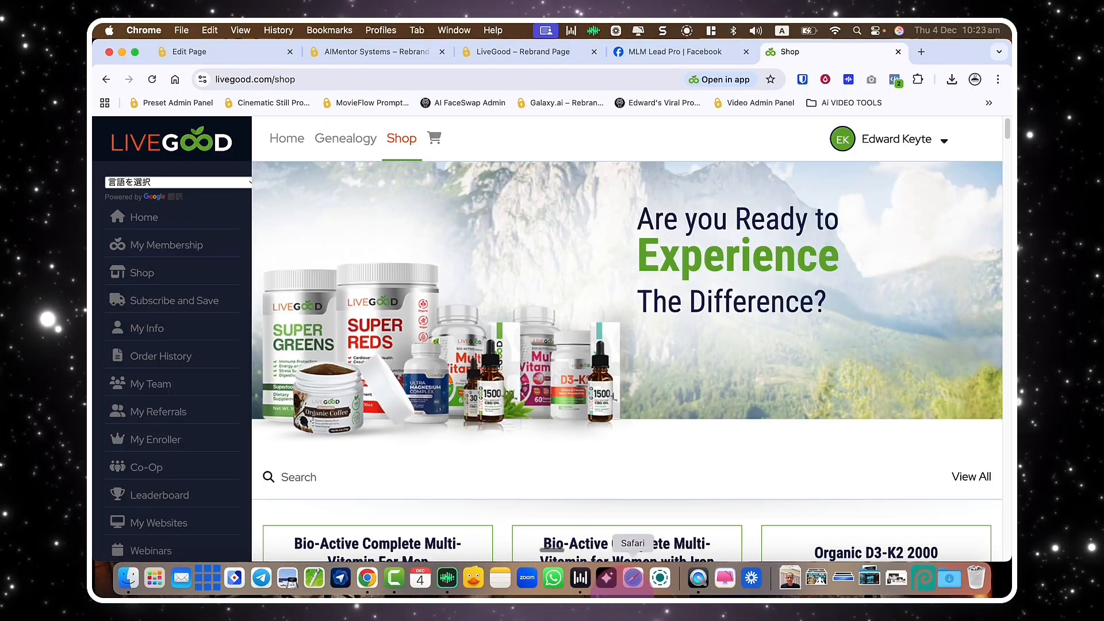
{"action": "scroll", "coordinate": [530, 469], "scroll_direction": "down", "scroll_amount": 10}
{"action": "scroll", "coordinate": [525, 454], "scroll_direction": "down", "scroll_amount": 15}
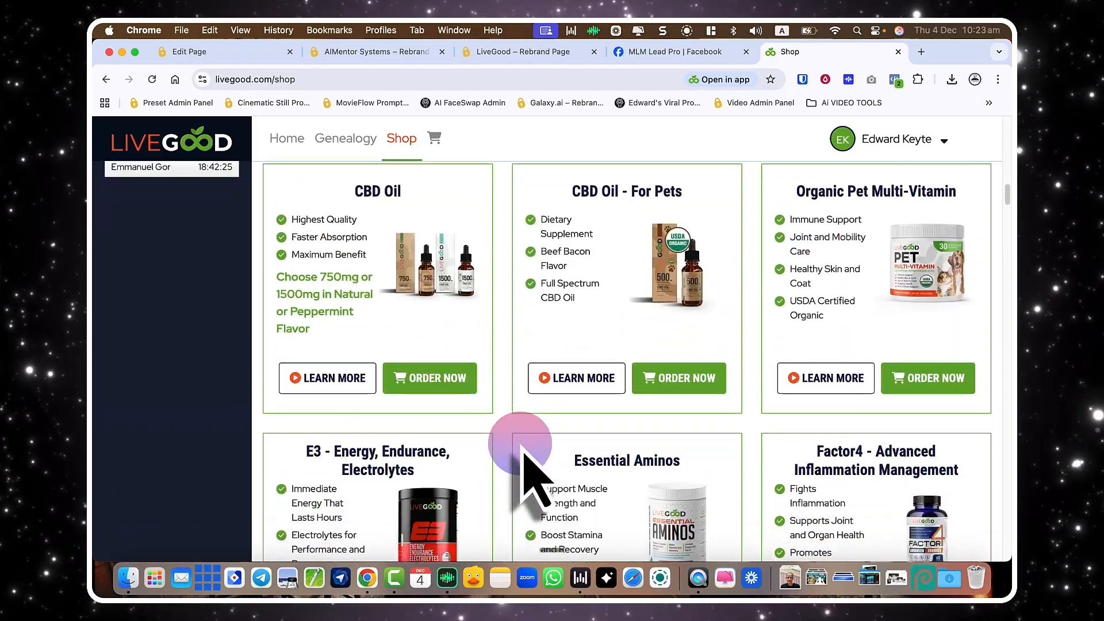
{"action": "scroll", "coordinate": [526, 460], "scroll_direction": "down", "scroll_amount": 15}
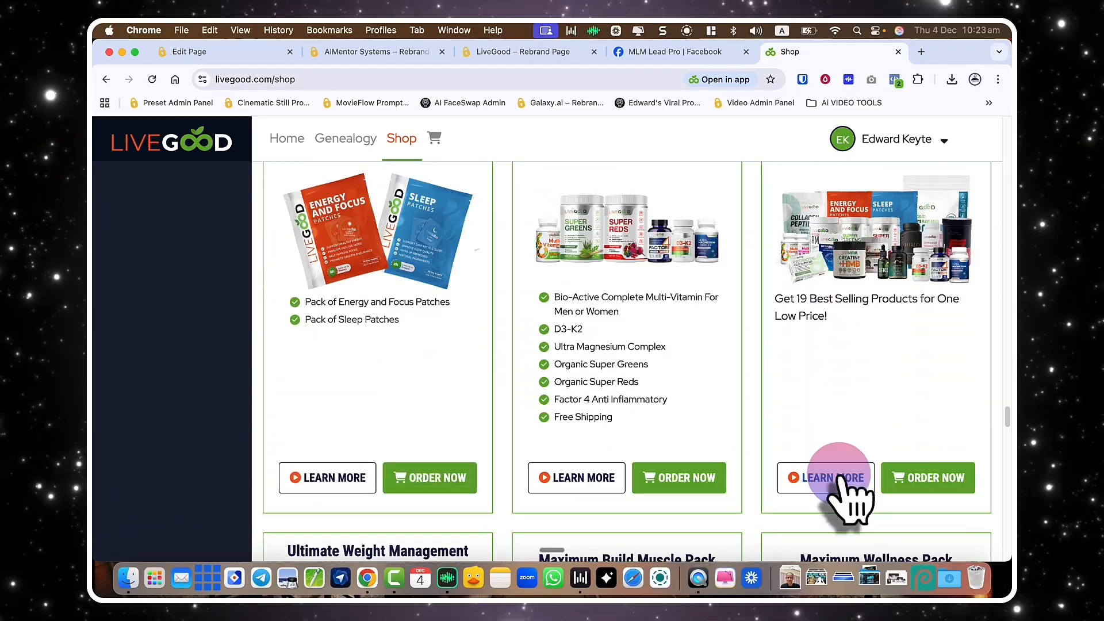
{"action": "left_click", "coordinate": [835, 477]}
Load the Sampler Value Pack page with the member's username appended and copy its URL.
{"action": "left_click", "coordinate": [394, 79]}
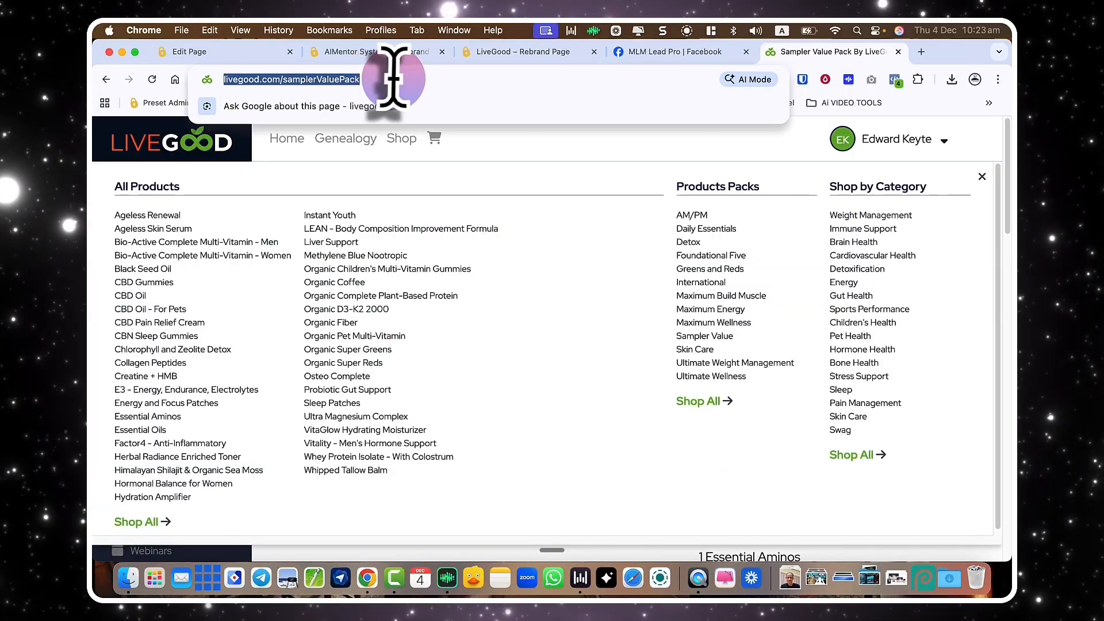
{"action": "key", "text": "Return"}
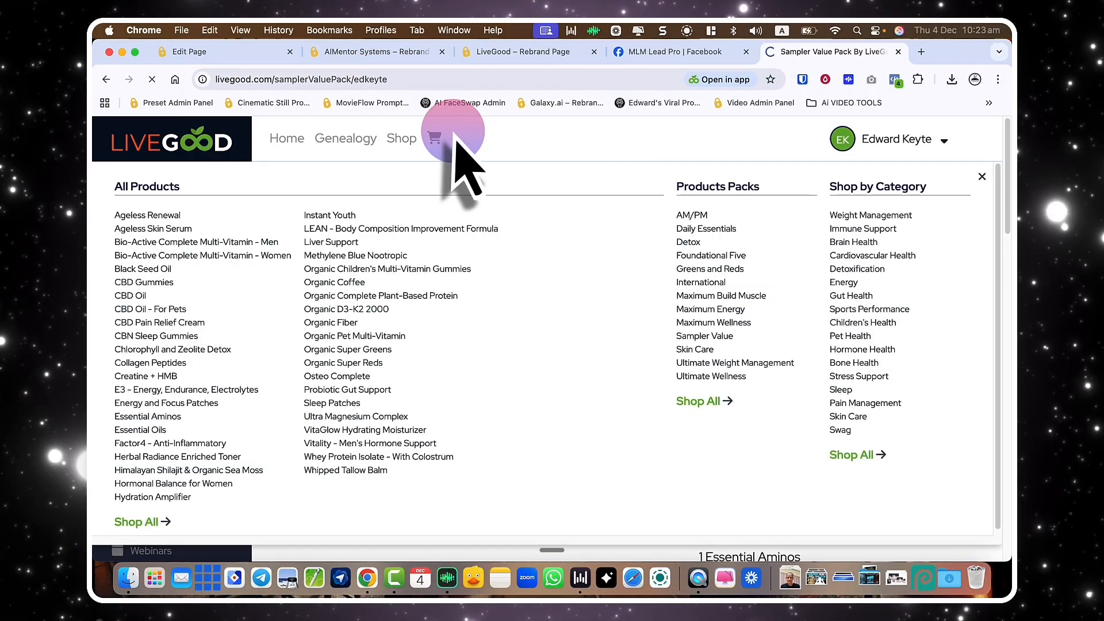
{"action": "left_click", "coordinate": [429, 81]}
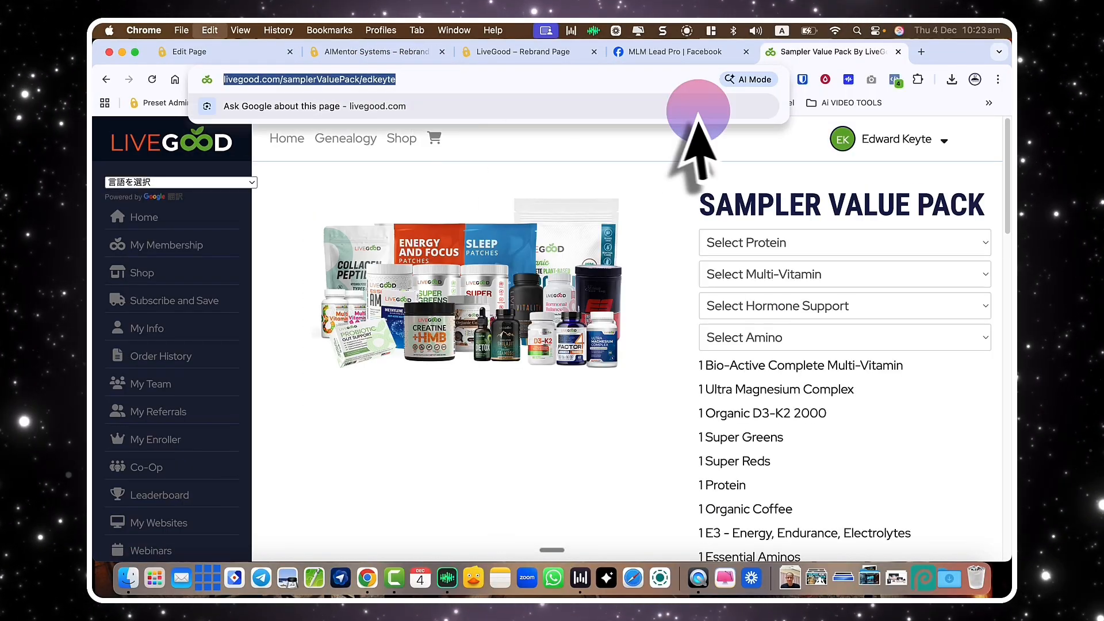
{"action": "left_click", "coordinate": [920, 140]}
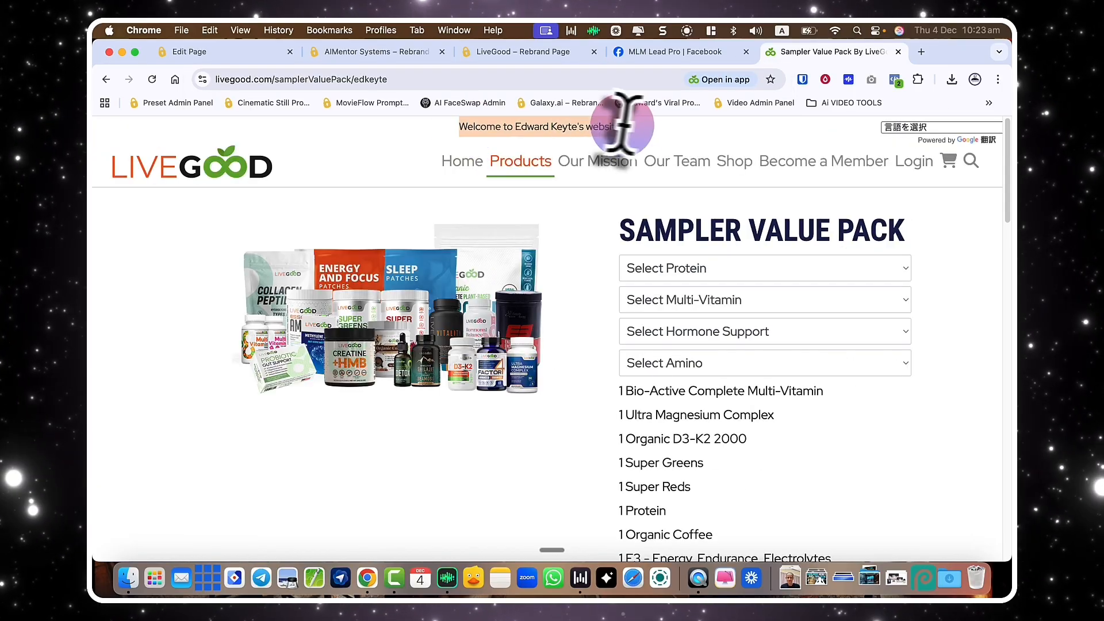
{"action": "left_click", "coordinate": [371, 80]}
Copy the {userid} tag and save the page with Sampler Value Pack linked as Step 3.
{"action": "left_click", "coordinate": [225, 51]}
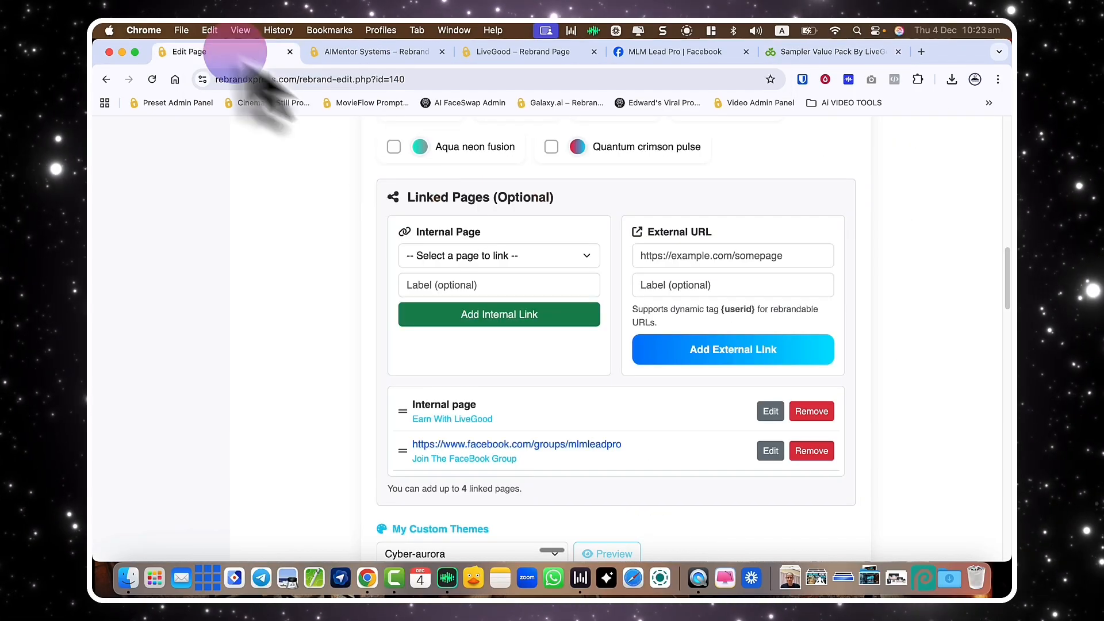
{"action": "right_click", "coordinate": [747, 309]}
{"action": "left_click", "coordinate": [782, 315]}
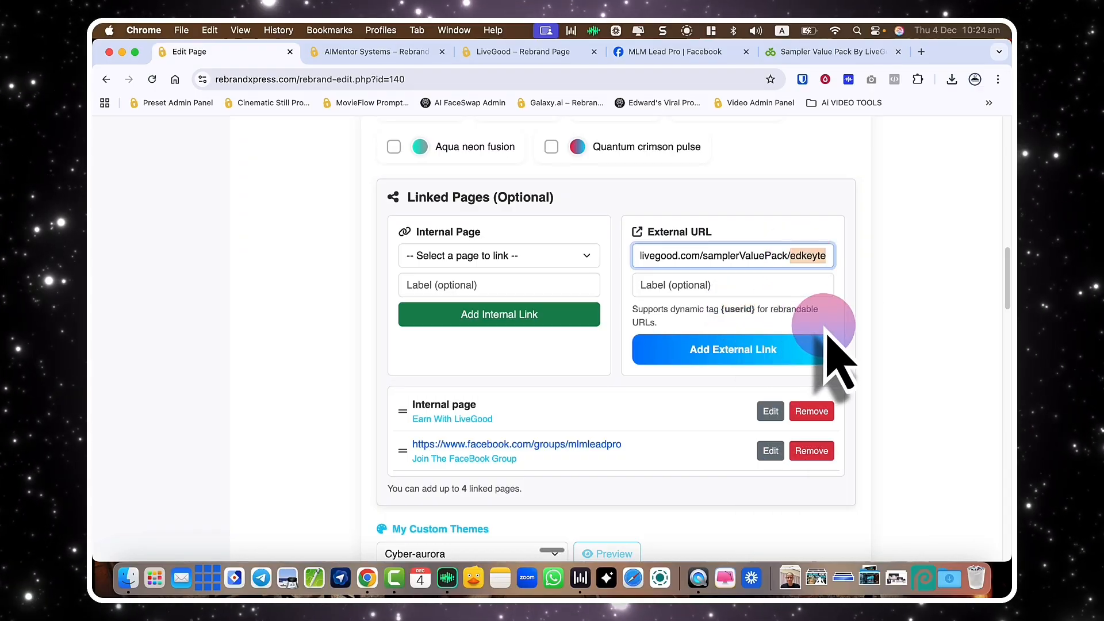
{"action": "scroll", "coordinate": [734, 286], "scroll_direction": "down", "scroll_amount": 20}
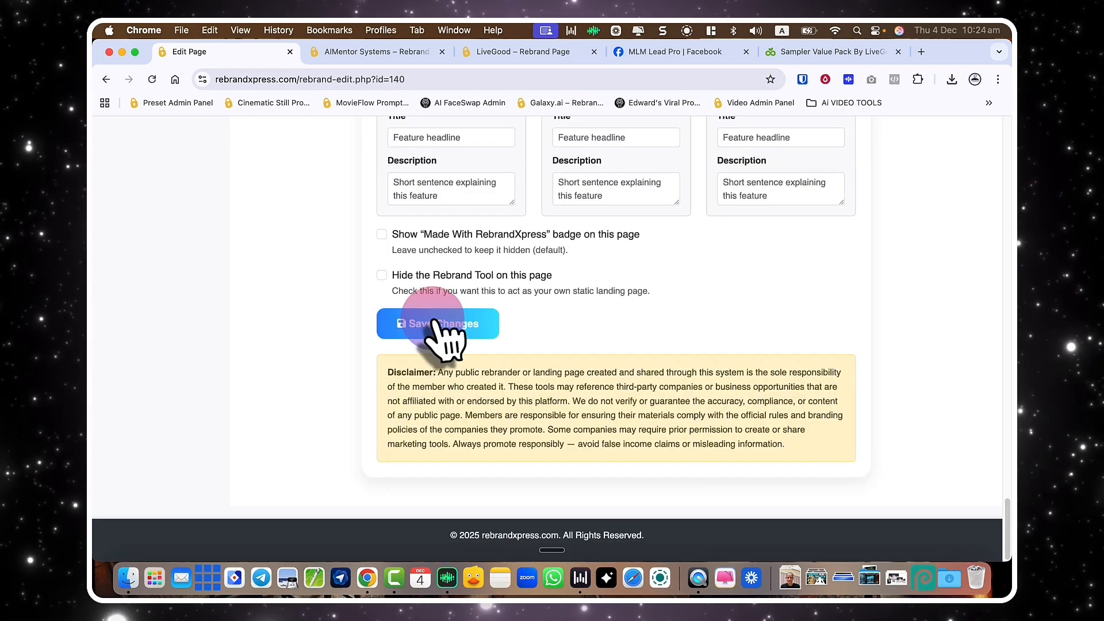
{"action": "left_click", "coordinate": [433, 324]}
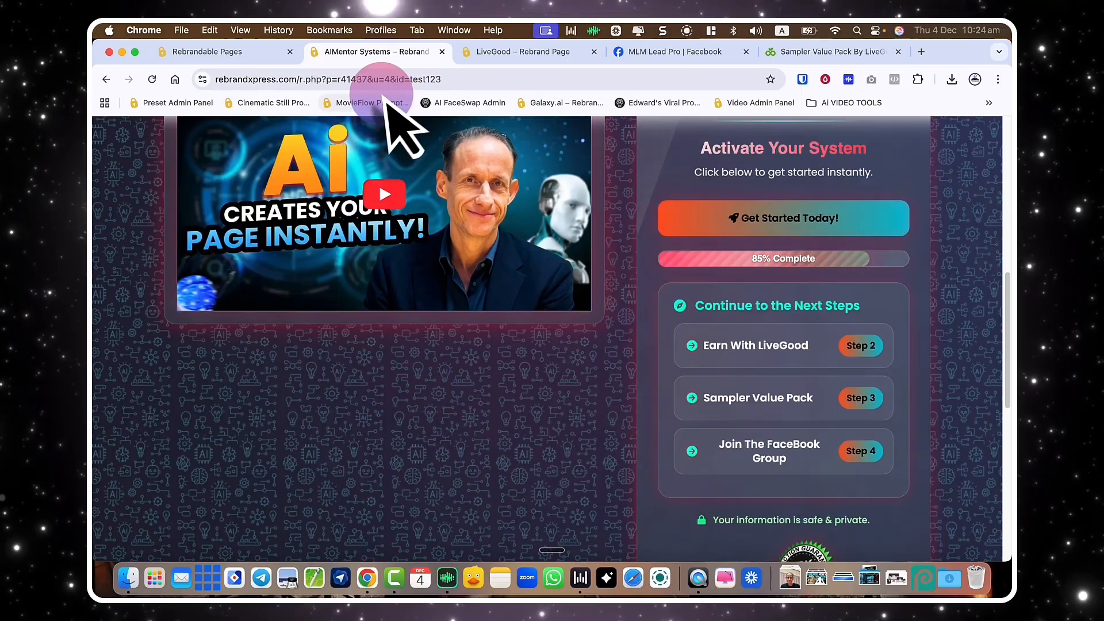
{"action": "left_click", "coordinate": [324, 79]}
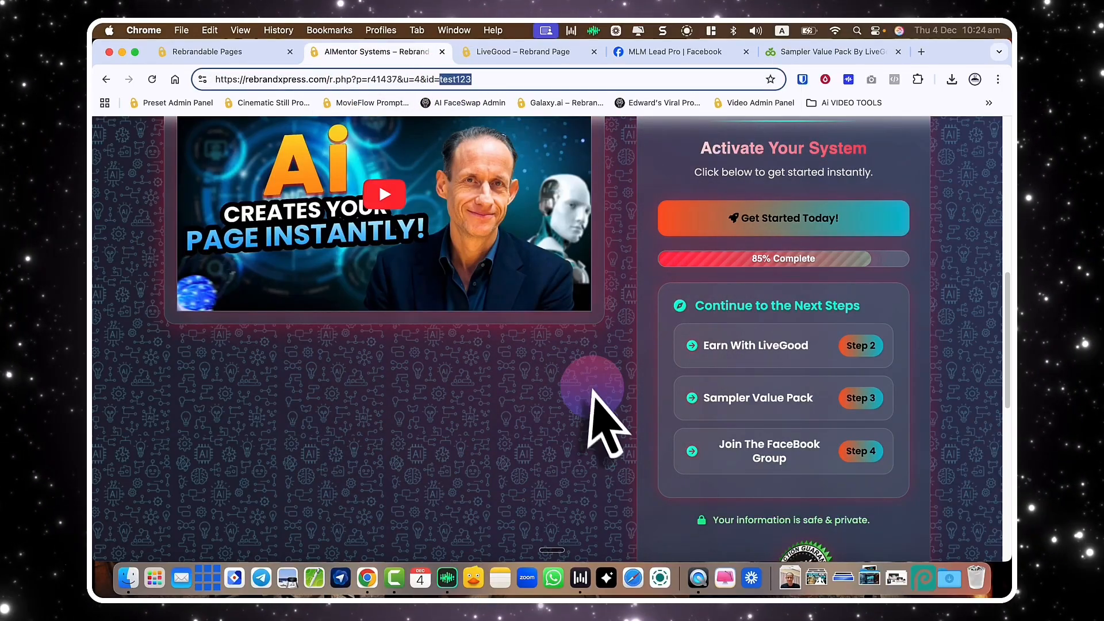
{"action": "scroll", "coordinate": [661, 414], "scroll_direction": "down", "scroll_amount": 1}
{"action": "left_click", "coordinate": [742, 381]}
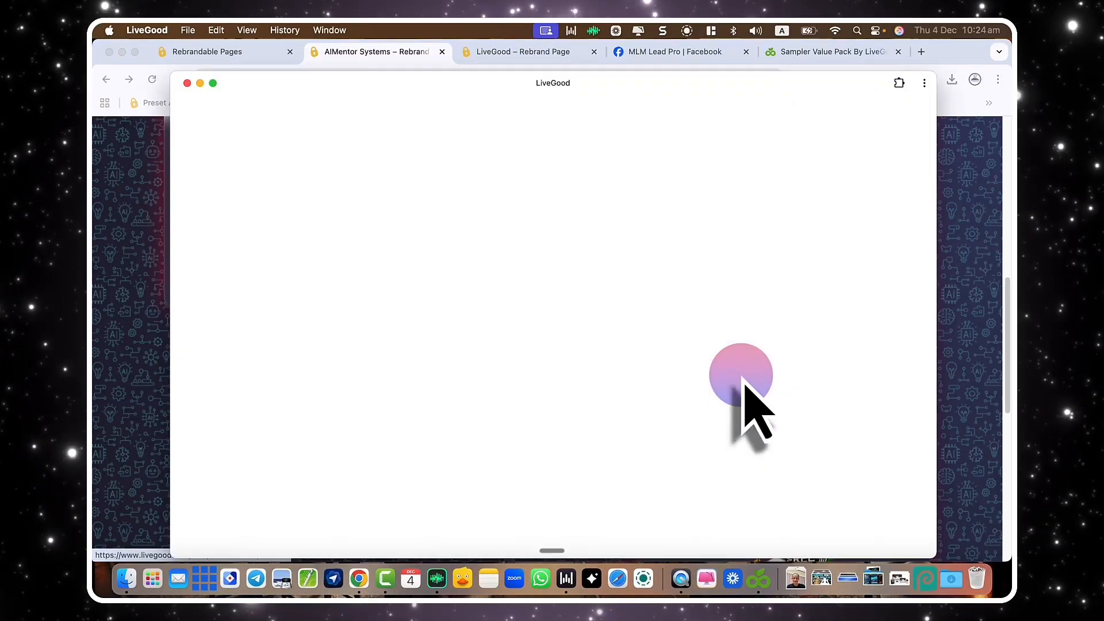
{"action": "scroll", "coordinate": [437, 426], "scroll_direction": "down", "scroll_amount": 4}
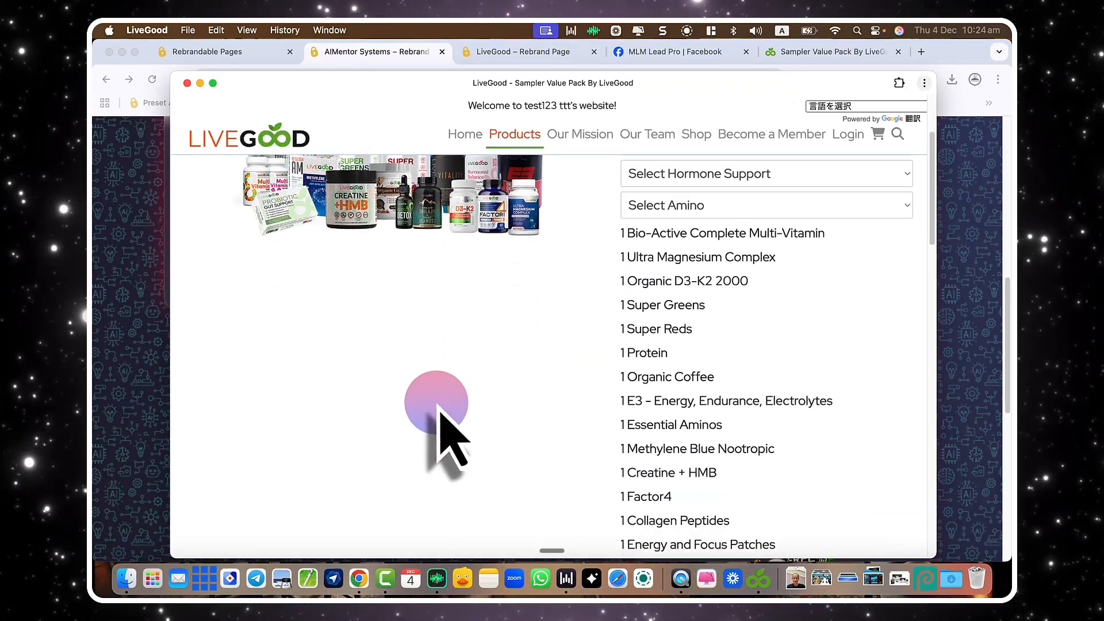
{"action": "scroll", "coordinate": [443, 439], "scroll_direction": "up", "scroll_amount": 4}
{"action": "key", "text": "super+q"}
{"action": "scroll", "coordinate": [715, 408], "scroll_direction": "down", "scroll_amount": 7}
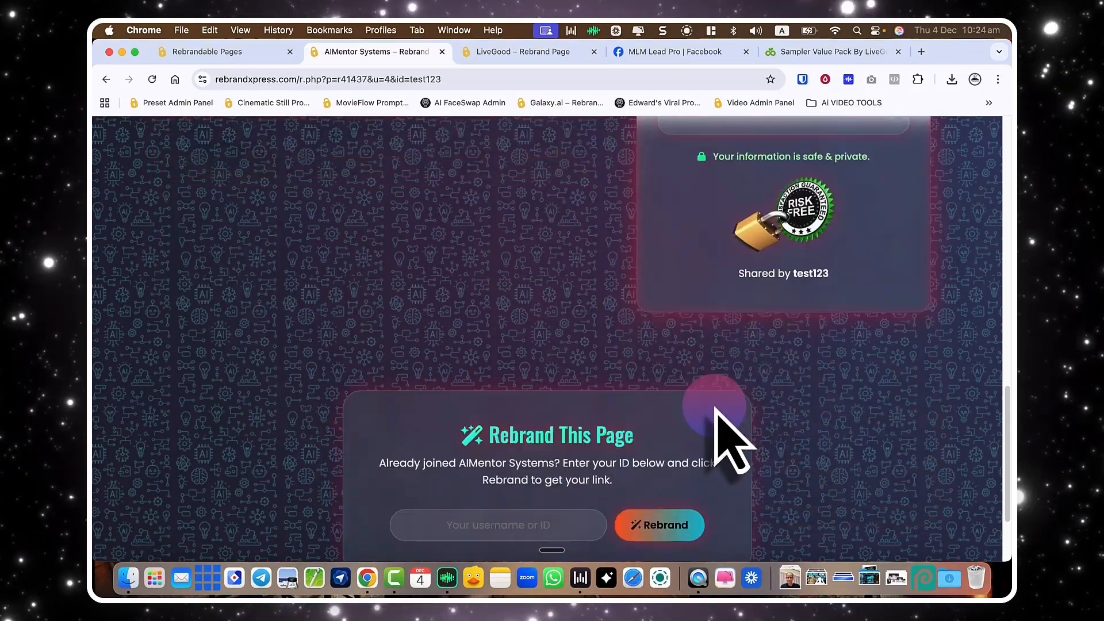
{"action": "scroll", "coordinate": [726, 403], "scroll_direction": "up", "scroll_amount": 5}
{"action": "scroll", "coordinate": [726, 325], "scroll_direction": "up", "scroll_amount": 10}
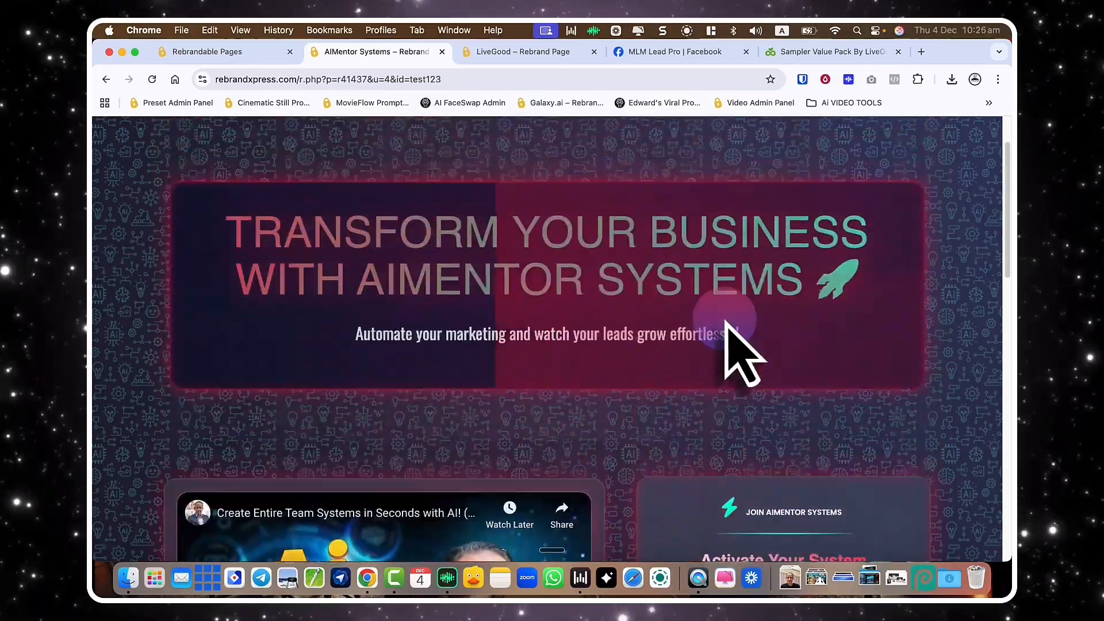
{"action": "scroll", "coordinate": [722, 318], "scroll_direction": "down", "scroll_amount": 4}
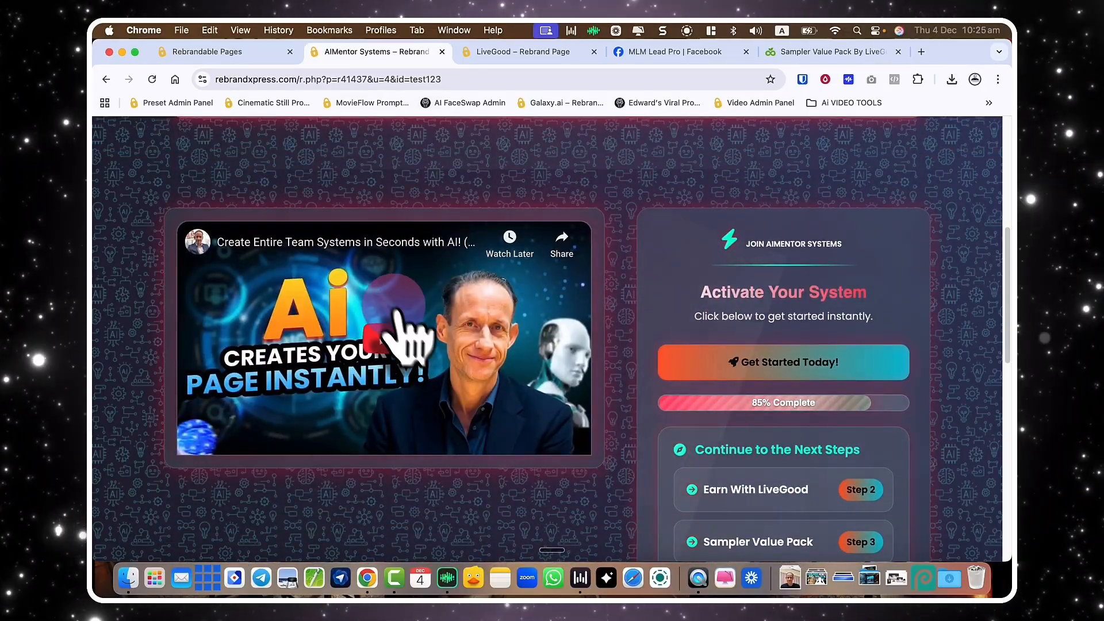
{"action": "scroll", "coordinate": [379, 356], "scroll_direction": "down", "scroll_amount": 2}
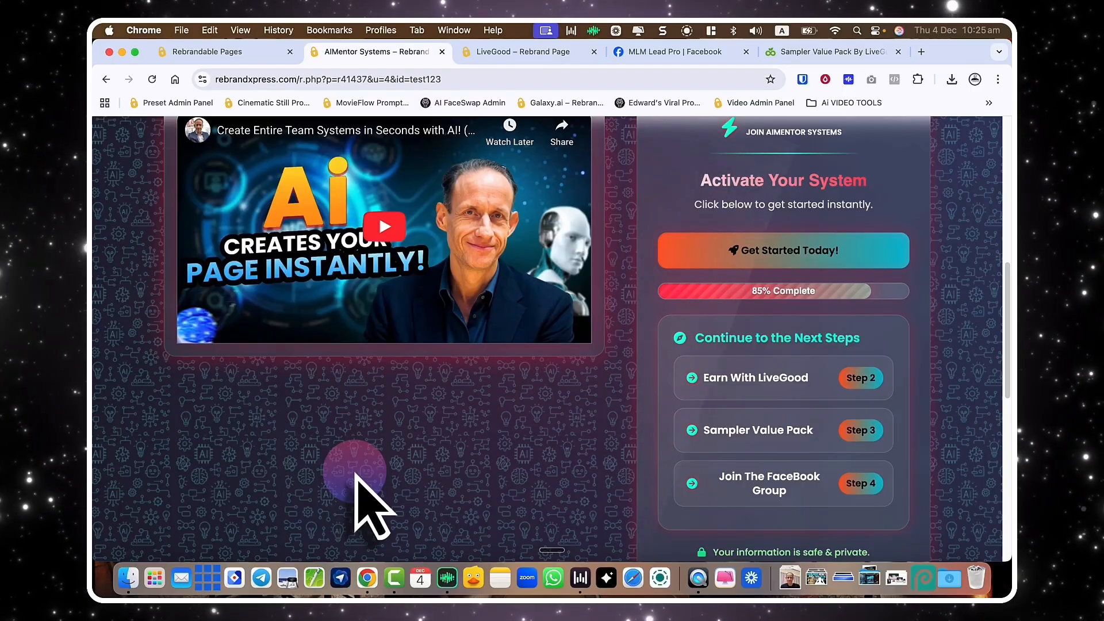
Expand Linked Pages to show Automated Income System, Viral Content Superpowers and AI Social Media Growth.
{"action": "key", "text": "super+alt+Left"}
{"action": "scroll", "coordinate": [439, 414], "scroll_direction": "down", "scroll_amount": 8}
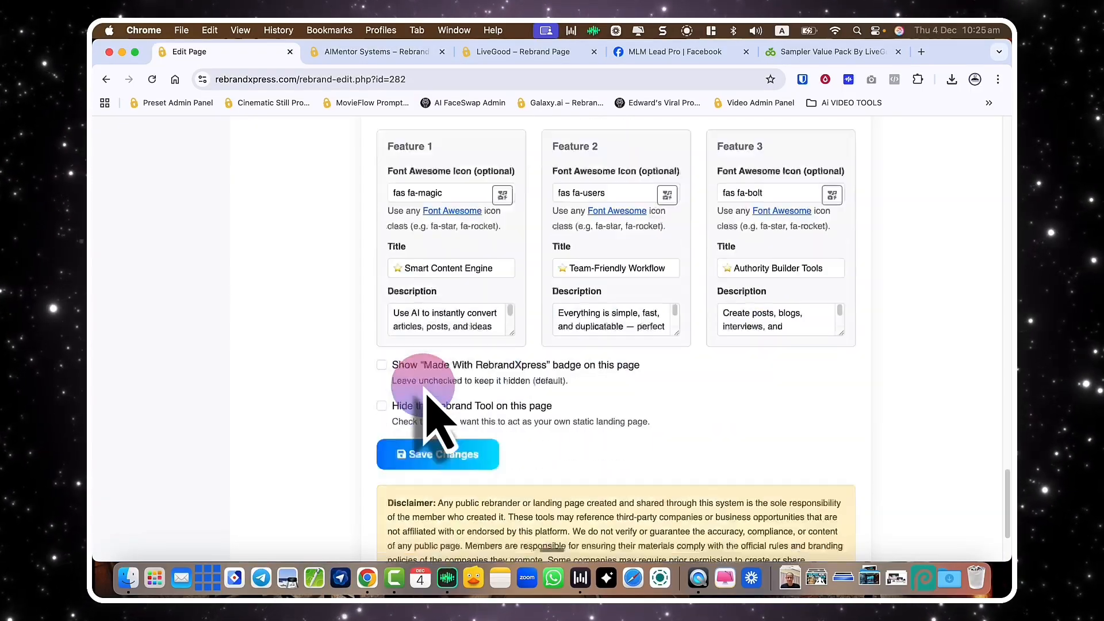
{"action": "scroll", "coordinate": [419, 383], "scroll_direction": "up", "scroll_amount": 2}
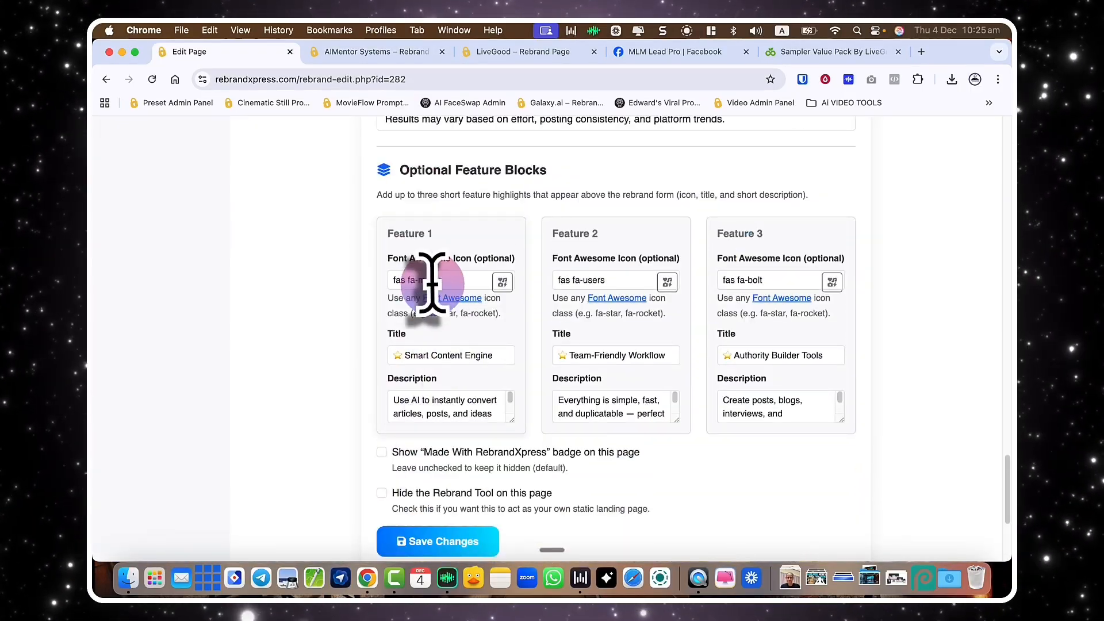
{"action": "scroll", "coordinate": [431, 282], "scroll_direction": "up", "scroll_amount": 20}
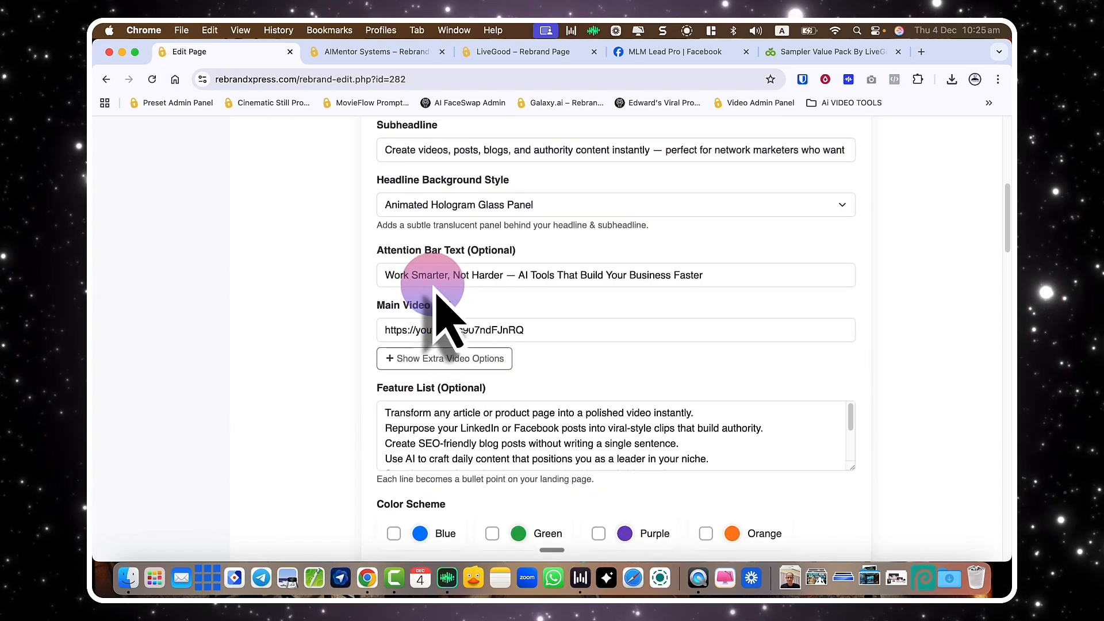
{"action": "scroll", "coordinate": [435, 293], "scroll_direction": "up", "scroll_amount": 3}
{"action": "scroll", "coordinate": [443, 315], "scroll_direction": "down", "scroll_amount": 5}
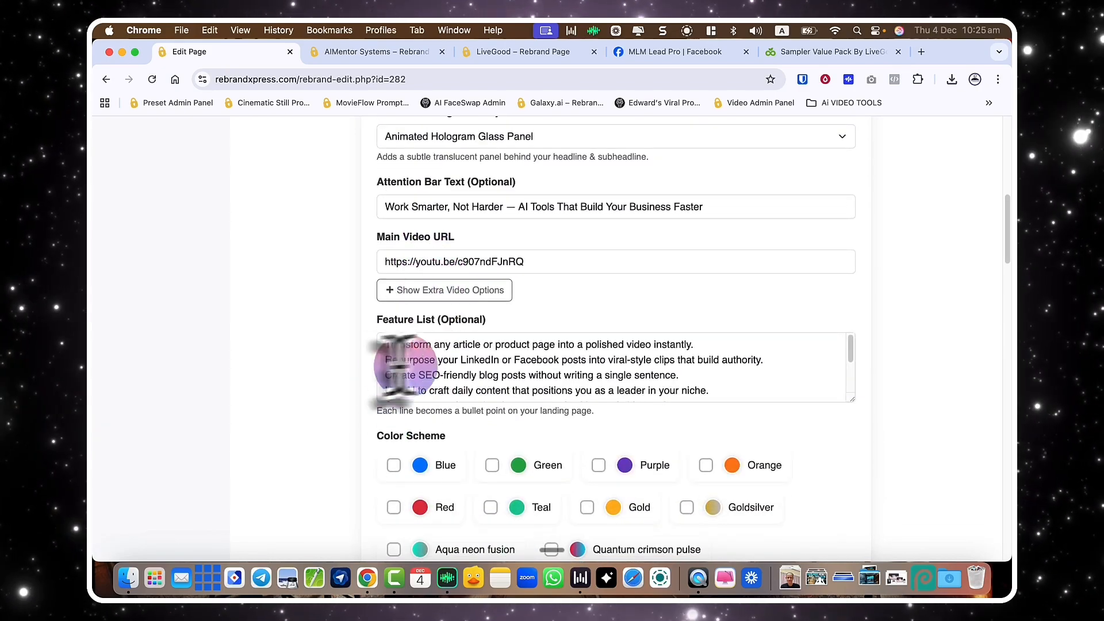
{"action": "scroll", "coordinate": [321, 414], "scroll_direction": "up", "scroll_amount": 2}
{"action": "scroll", "coordinate": [320, 423], "scroll_direction": "down", "scroll_amount": 20}
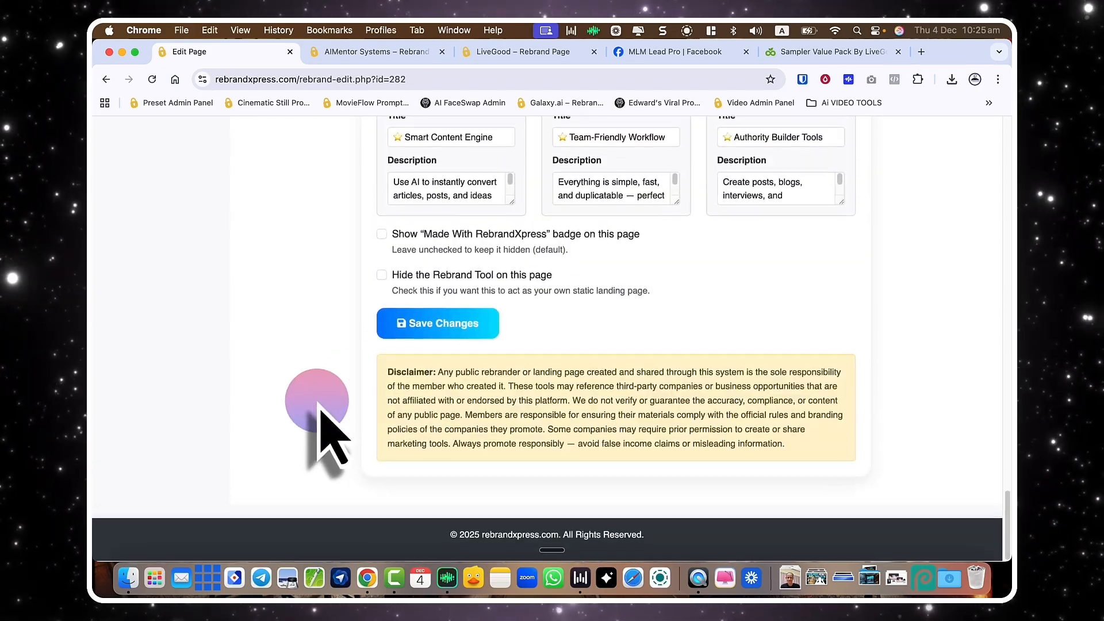
{"action": "scroll", "coordinate": [320, 428], "scroll_direction": "up", "scroll_amount": 3}
{"action": "scroll", "coordinate": [321, 428], "scroll_direction": "down", "scroll_amount": 3}
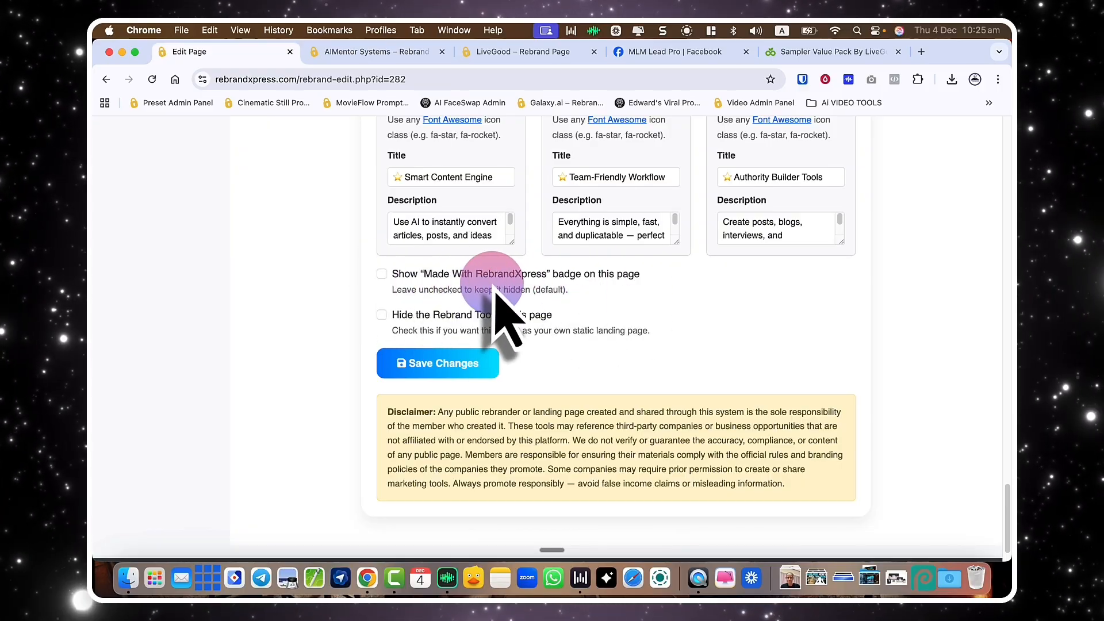
{"action": "scroll", "coordinate": [422, 293], "scroll_direction": "up", "scroll_amount": 15}
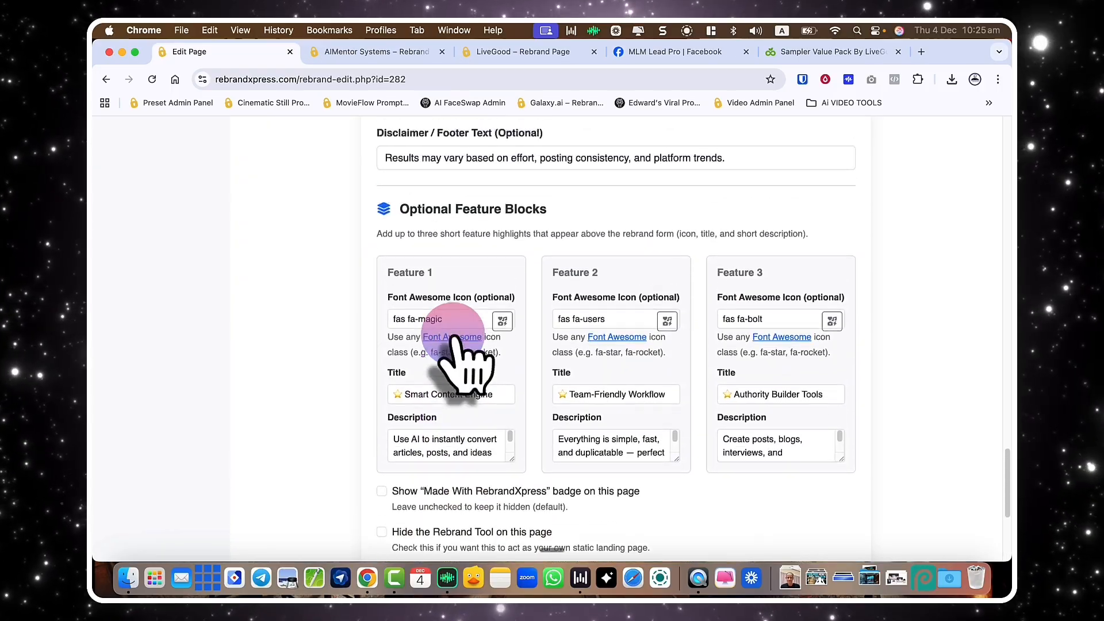
{"action": "scroll", "coordinate": [457, 345], "scroll_direction": "up", "scroll_amount": 4}
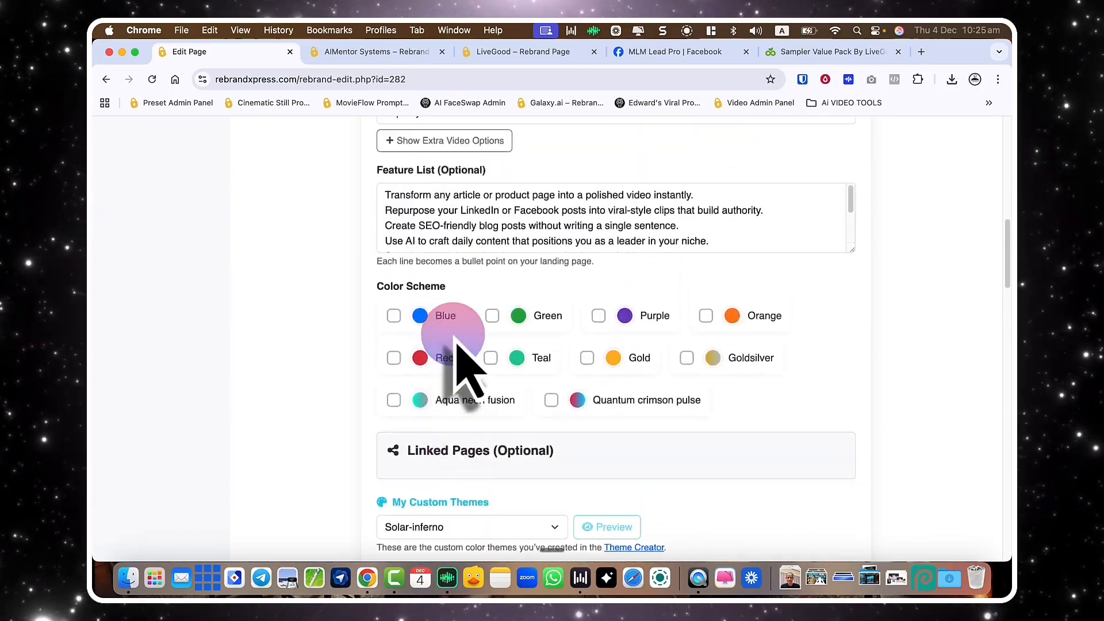
{"action": "scroll", "coordinate": [467, 369], "scroll_direction": "down", "scroll_amount": 3}
{"action": "left_click", "coordinate": [463, 300]}
{"action": "scroll", "coordinate": [518, 345], "scroll_direction": "down", "scroll_amount": 2}
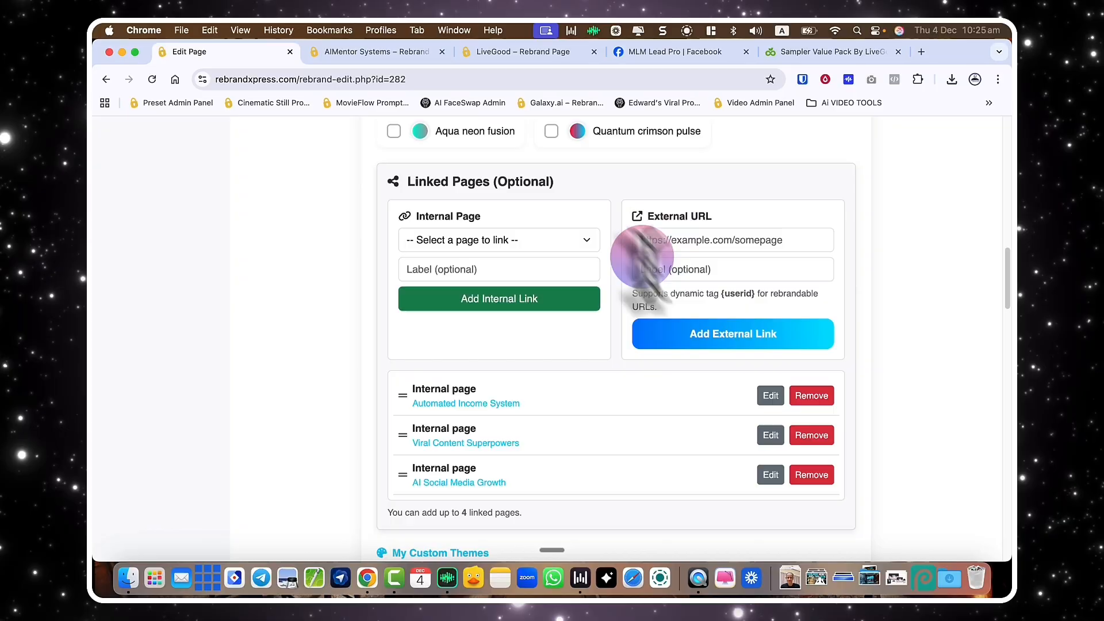
{"action": "scroll", "coordinate": [432, 237], "scroll_direction": "down", "scroll_amount": 6}
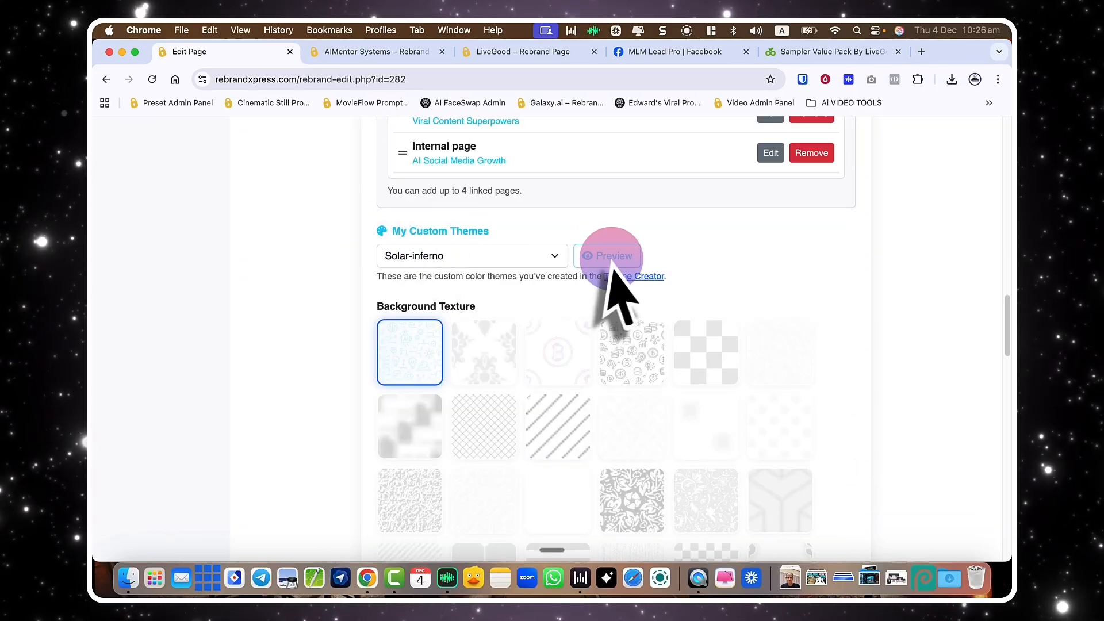
{"action": "left_click", "coordinate": [634, 276]}
{"action": "scroll", "coordinate": [644, 310], "scroll_direction": "down", "scroll_amount": 10}
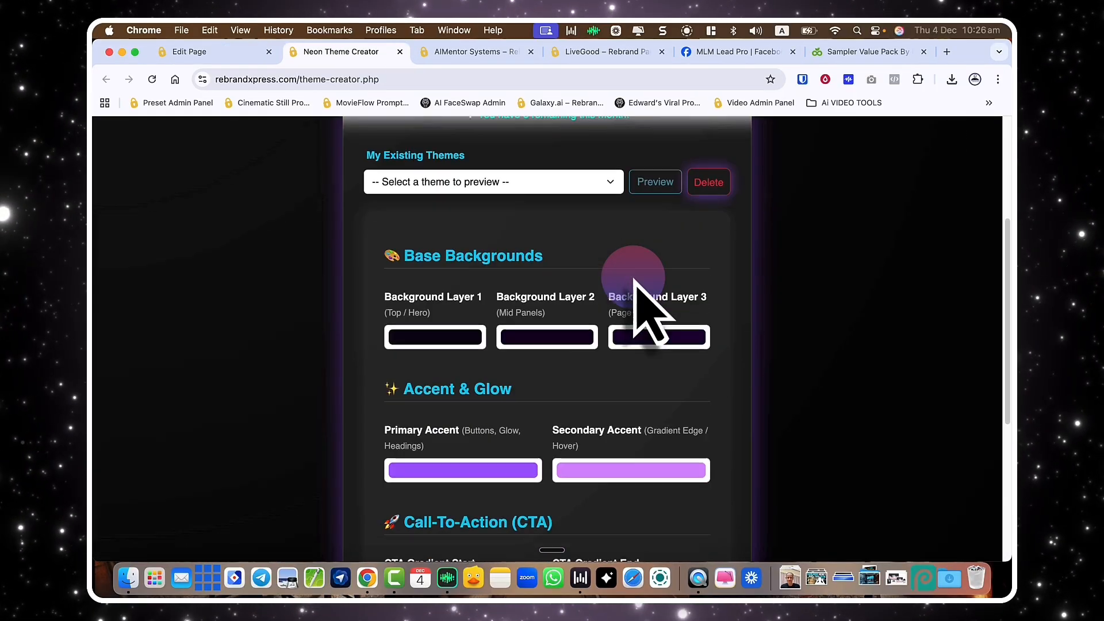
{"action": "scroll", "coordinate": [634, 277], "scroll_direction": "up", "scroll_amount": 10}
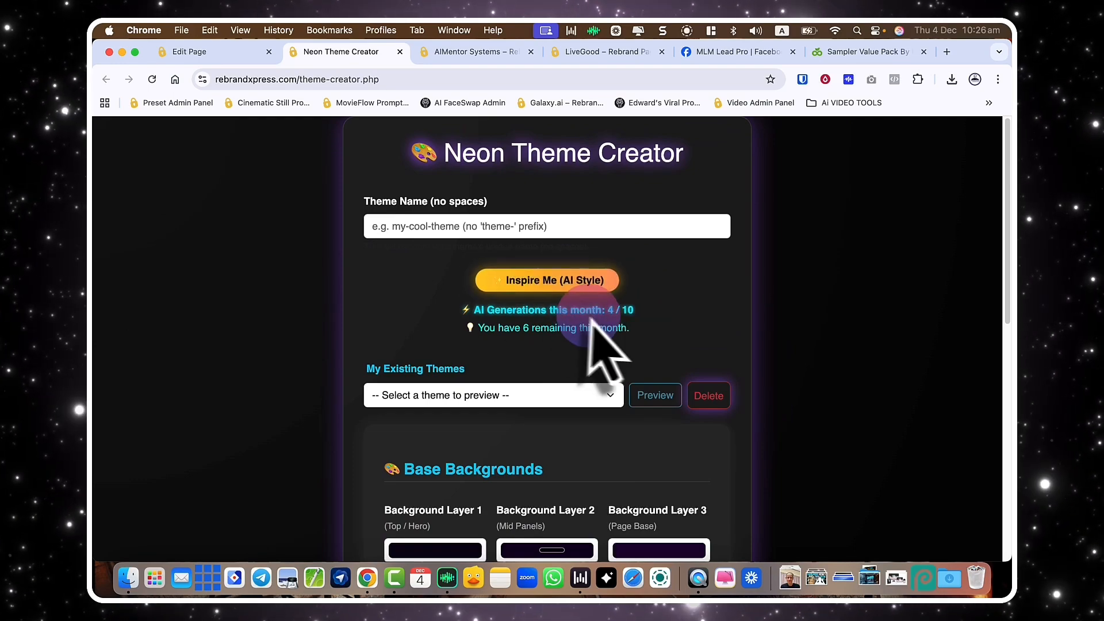
{"action": "scroll", "coordinate": [601, 350], "scroll_direction": "down", "scroll_amount": 1}
{"action": "scroll", "coordinate": [571, 302], "scroll_direction": "down", "scroll_amount": 8}
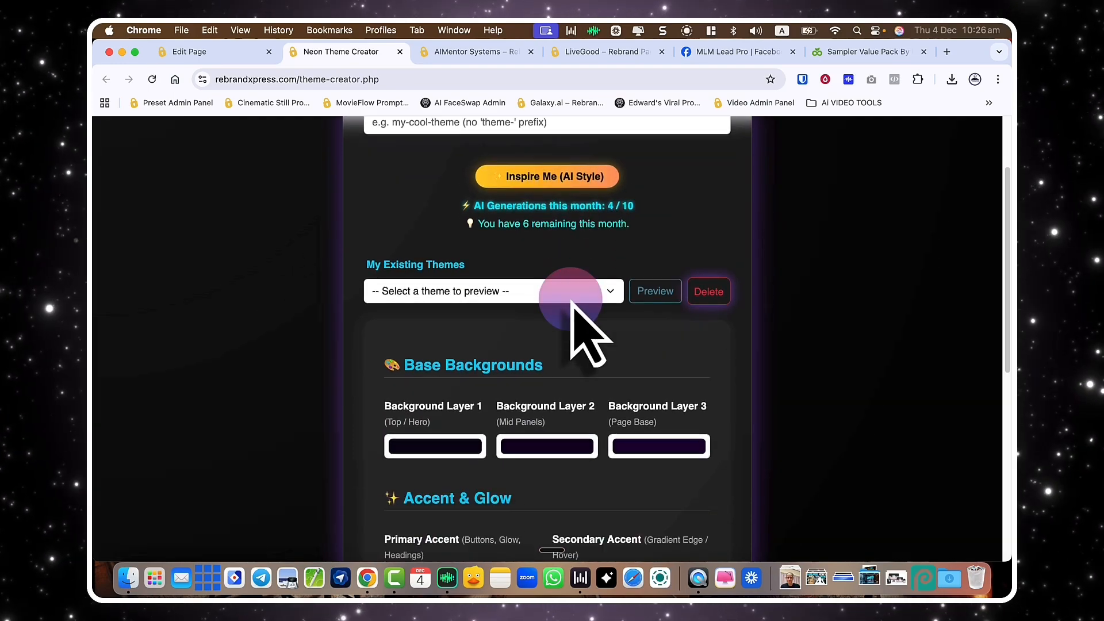
{"action": "scroll", "coordinate": [575, 304], "scroll_direction": "down", "scroll_amount": 2}
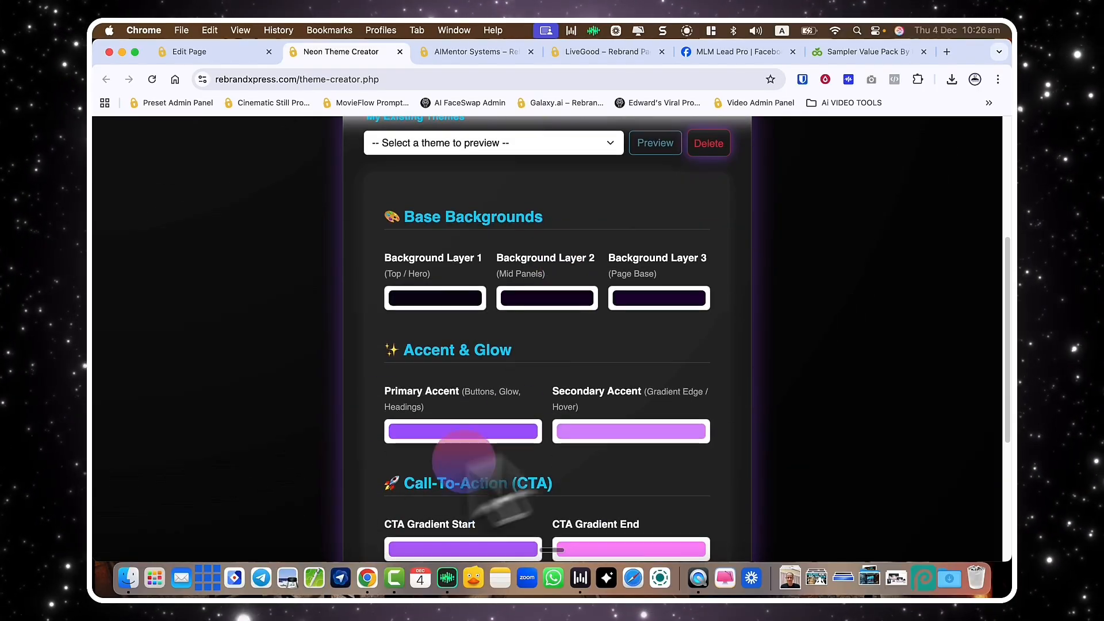
{"action": "key", "text": "super+w"}
{"action": "scroll", "coordinate": [506, 403], "scroll_direction": "down", "scroll_amount": 15}
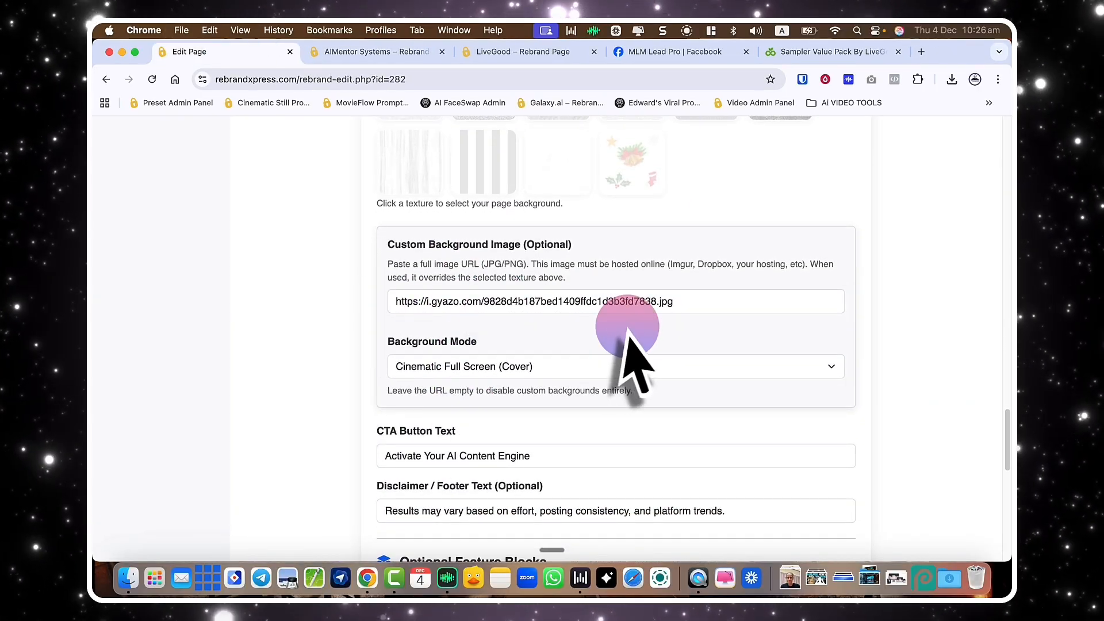
Scroll to the top of the Galaxy.ai Edit Page form before returning to Rebrandable Pages.
{"action": "scroll", "coordinate": [628, 340], "scroll_direction": "up", "scroll_amount": 10}
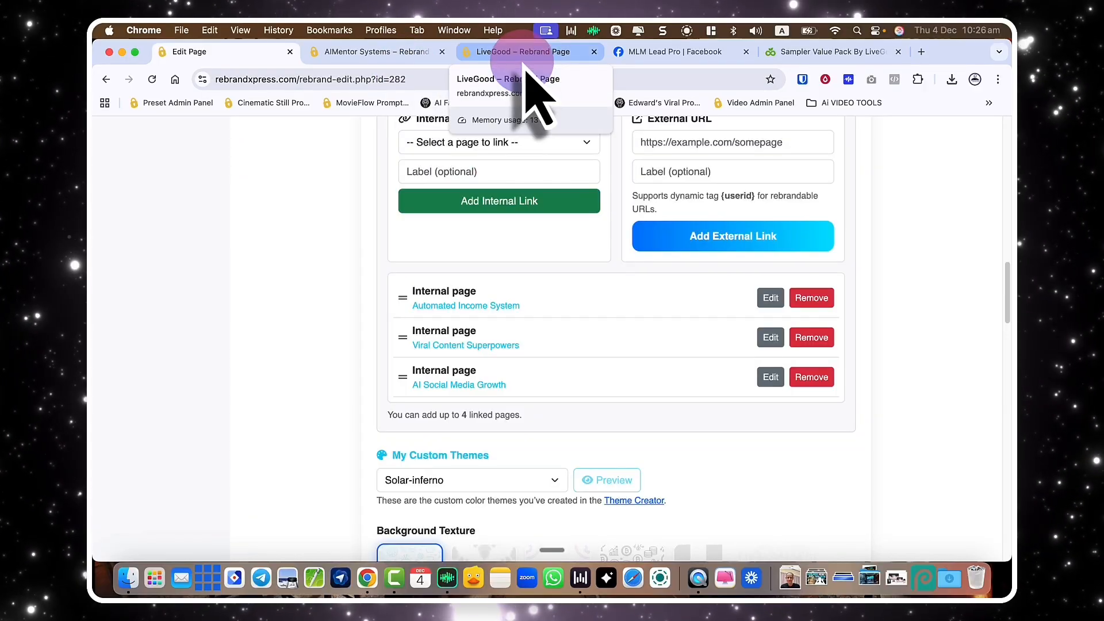
{"action": "scroll", "coordinate": [555, 310], "scroll_direction": "up", "scroll_amount": 15}
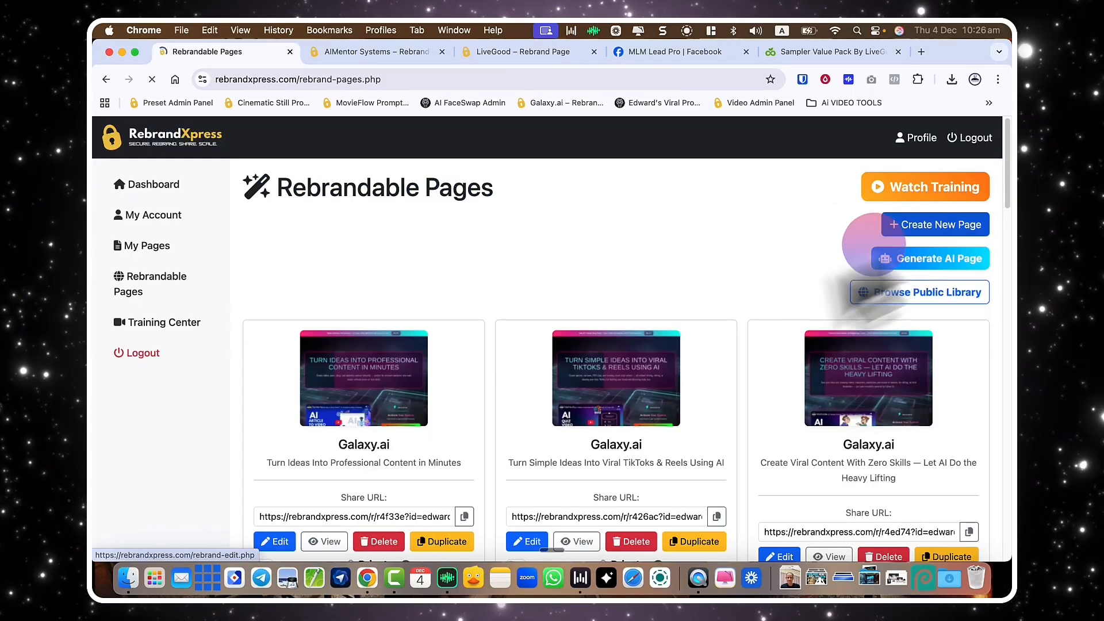
Launch Generate AI Page and bring the empty generator form fields into view.
{"action": "left_click", "coordinate": [874, 257]}
{"action": "scroll", "coordinate": [831, 291], "scroll_direction": "down", "scroll_amount": 3}
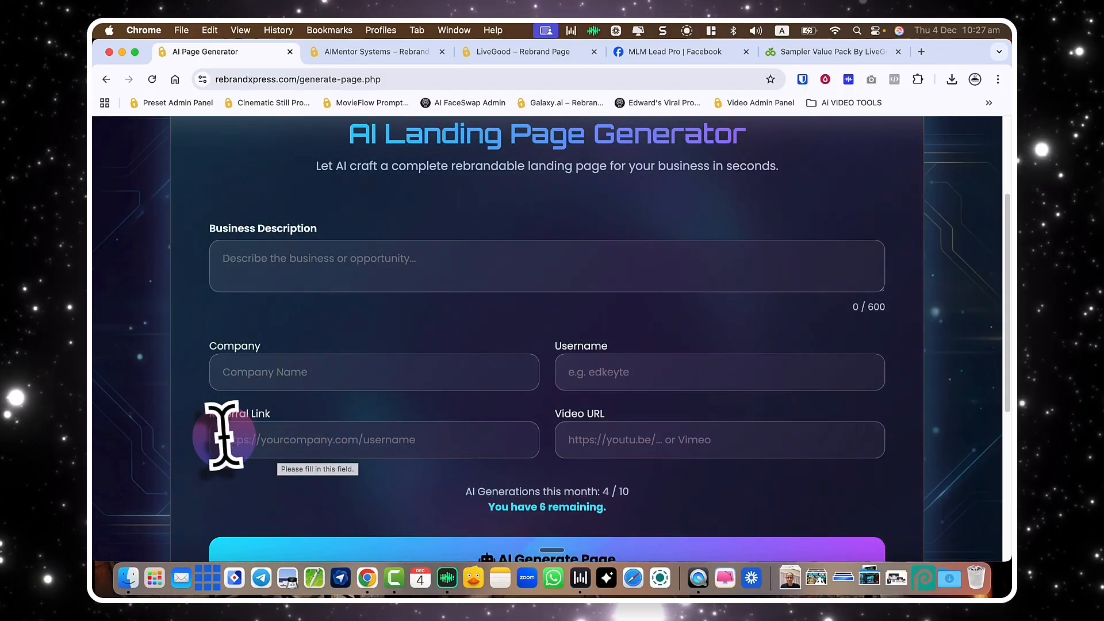
Fill Referral Link with the LiveGood product page URL and Username with the link's username.
{"action": "left_click", "coordinate": [789, 58]}
{"action": "left_click", "coordinate": [463, 78]}
{"action": "key", "text": "super+c"}
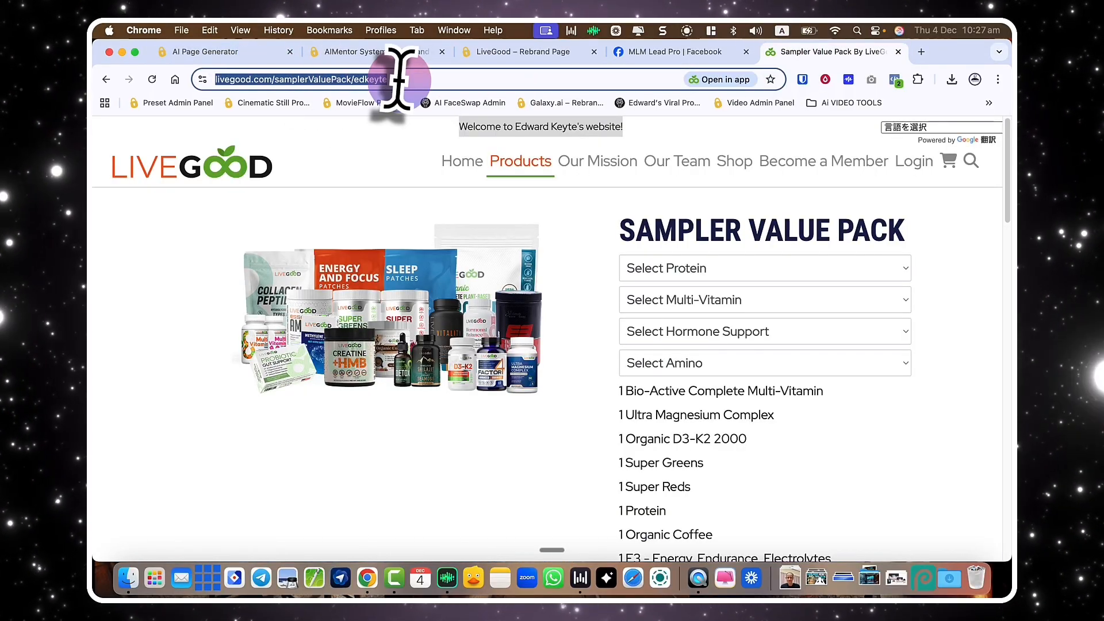
{"action": "left_click", "coordinate": [236, 55]}
{"action": "left_click", "coordinate": [313, 376]}
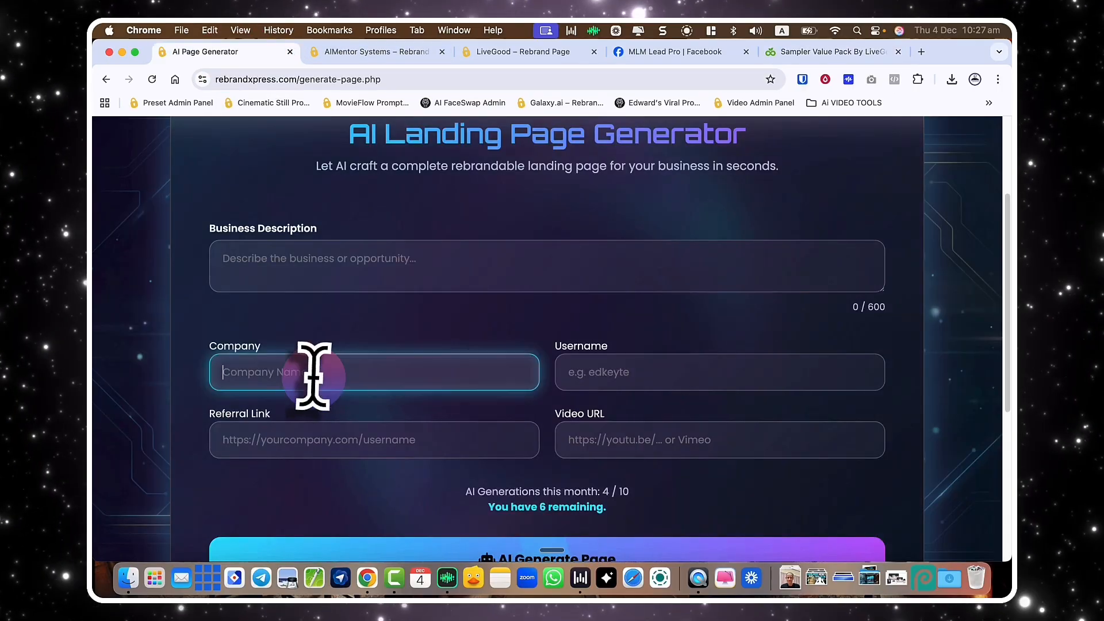
{"action": "left_click", "coordinate": [439, 441]}
{"action": "key", "text": "super+v"}
{"action": "double_click", "coordinate": [483, 439]}
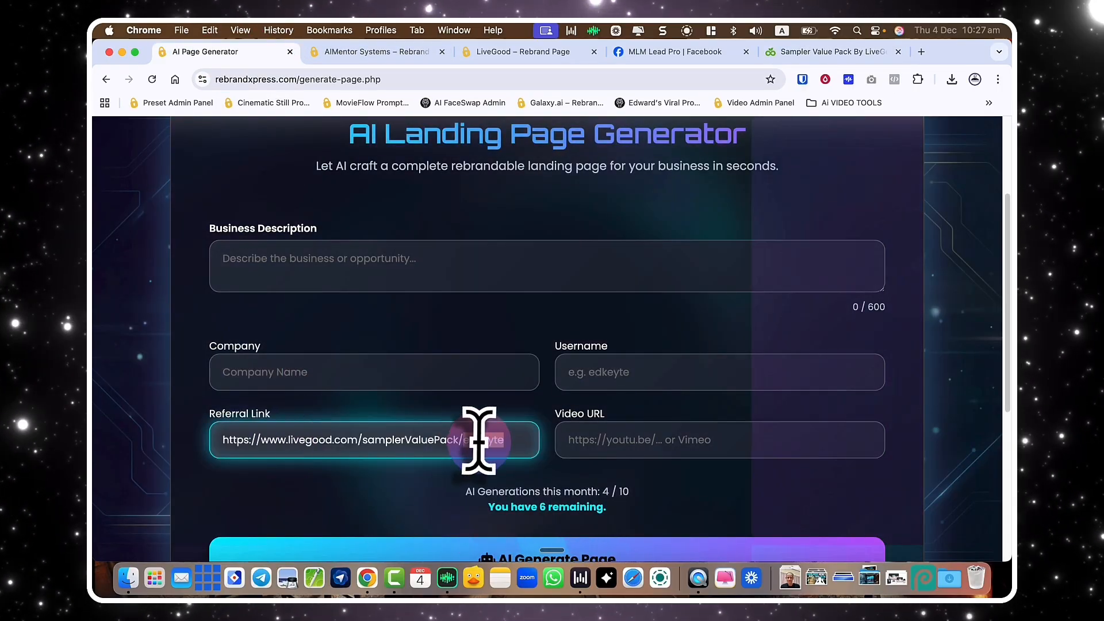
{"action": "left_click", "coordinate": [660, 371]}
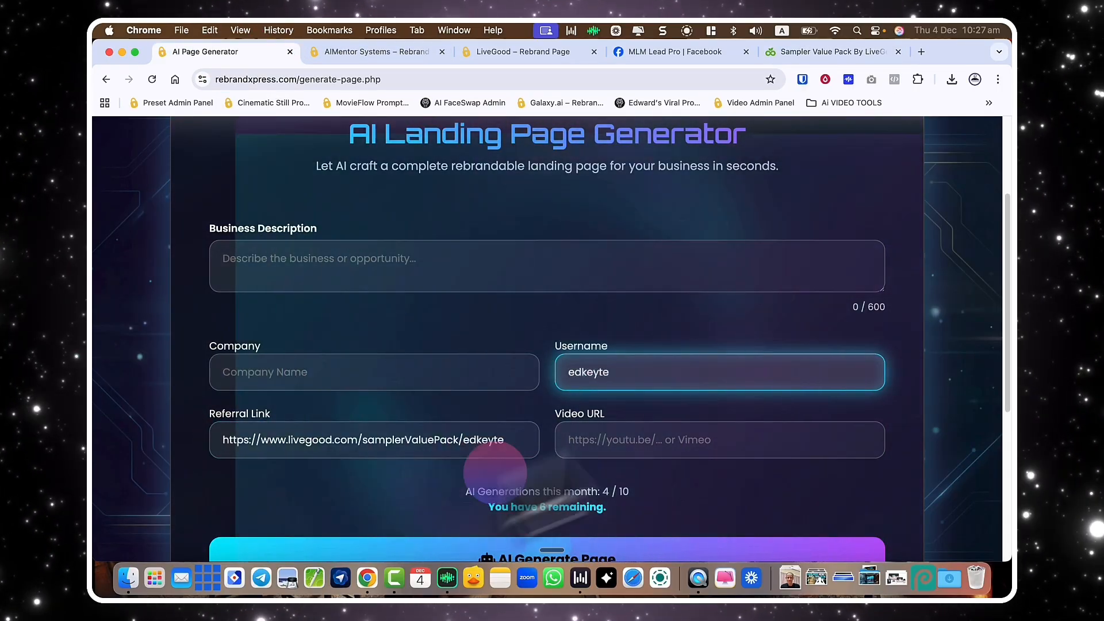
Enter LiveGood as the Company and run AI Generate Page.
{"action": "left_click", "coordinate": [774, 53]}
{"action": "scroll", "coordinate": [638, 259], "scroll_direction": "down", "scroll_amount": 6}
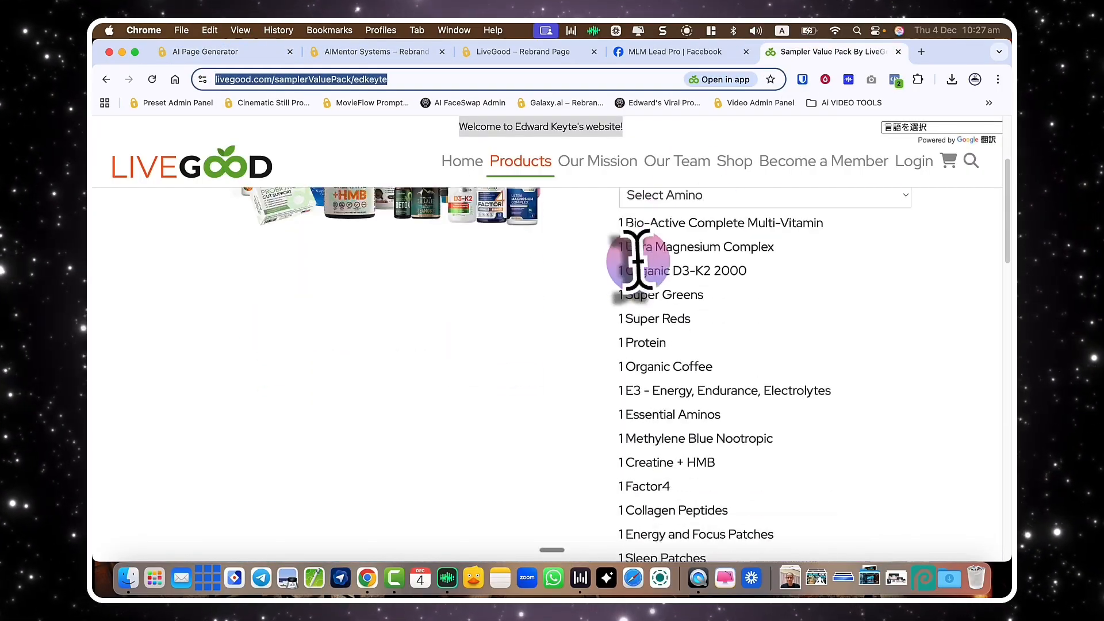
{"action": "scroll", "coordinate": [639, 269], "scroll_direction": "up", "scroll_amount": 6}
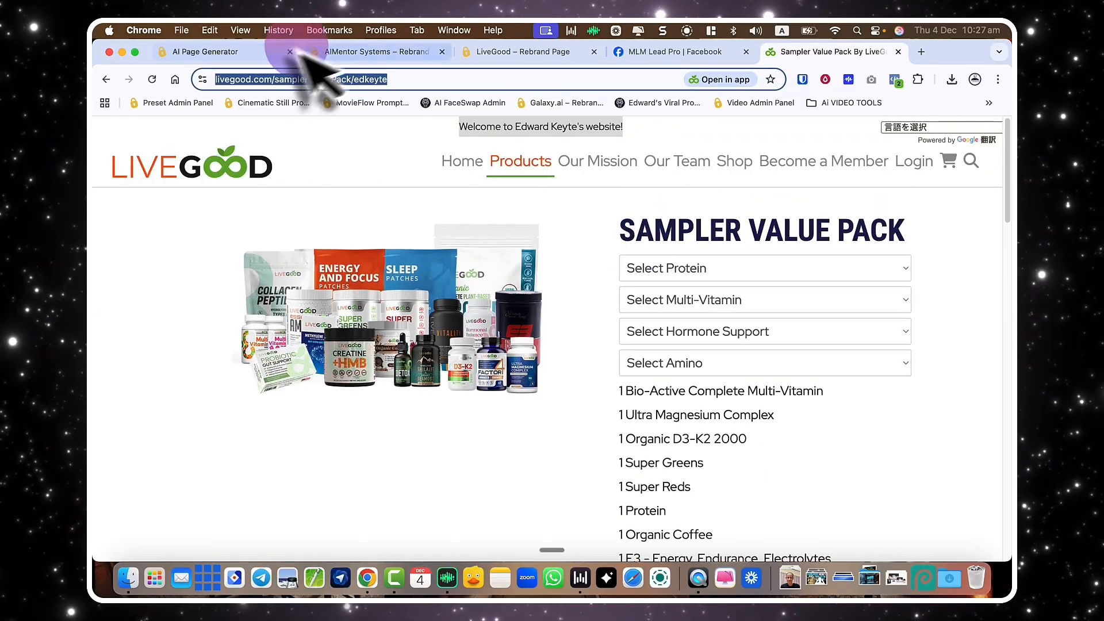
{"action": "left_click", "coordinate": [241, 55]}
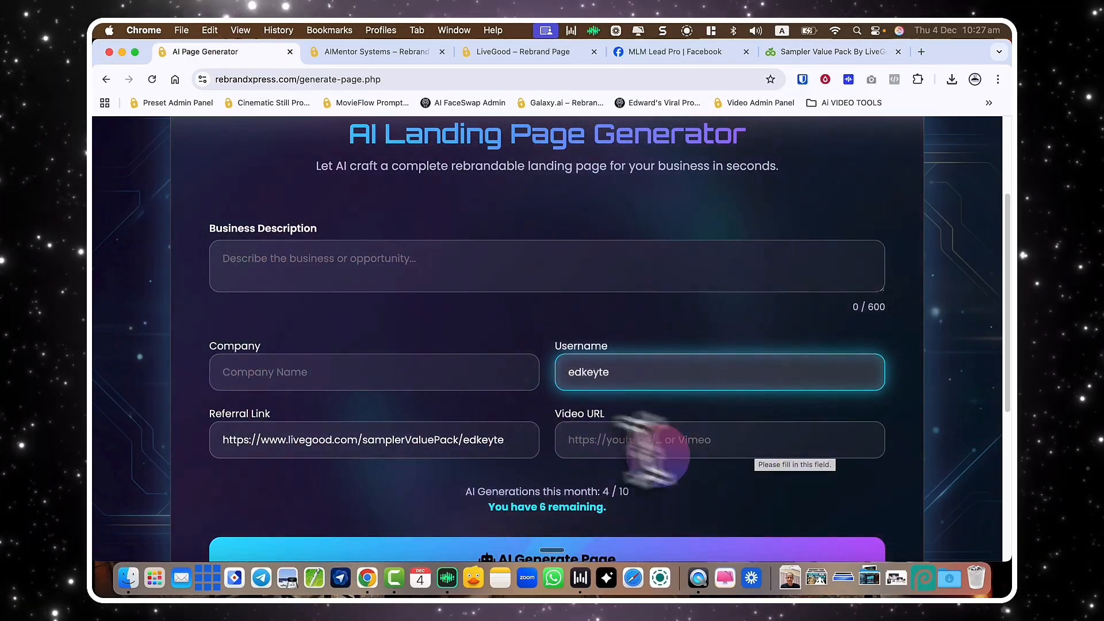
{"action": "left_click", "coordinate": [282, 377]}
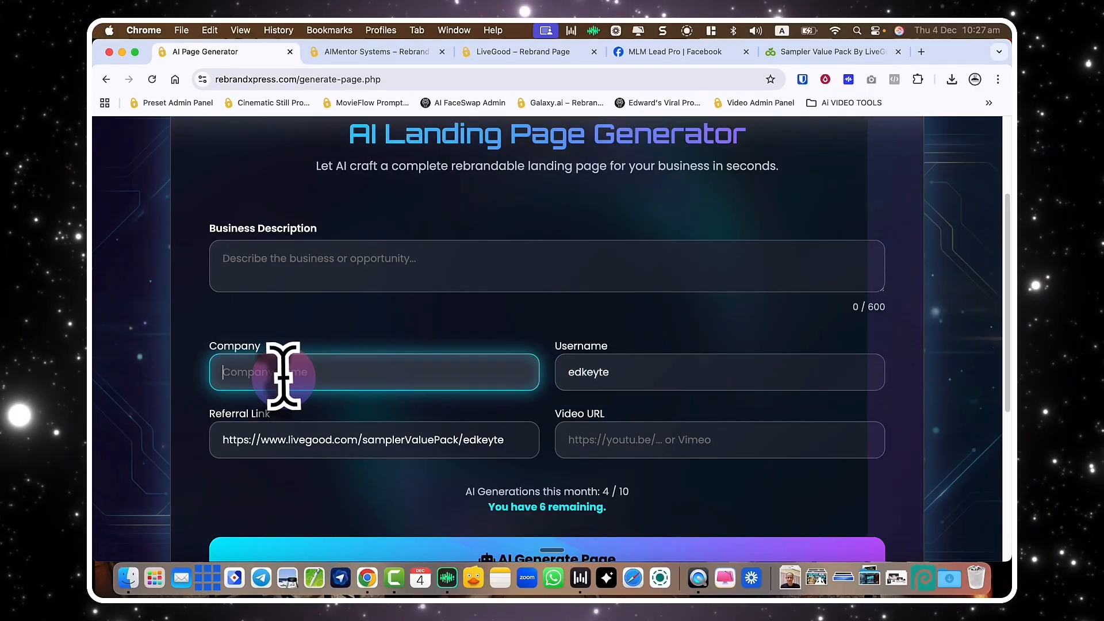
{"action": "type", "text": "LiveGood"}
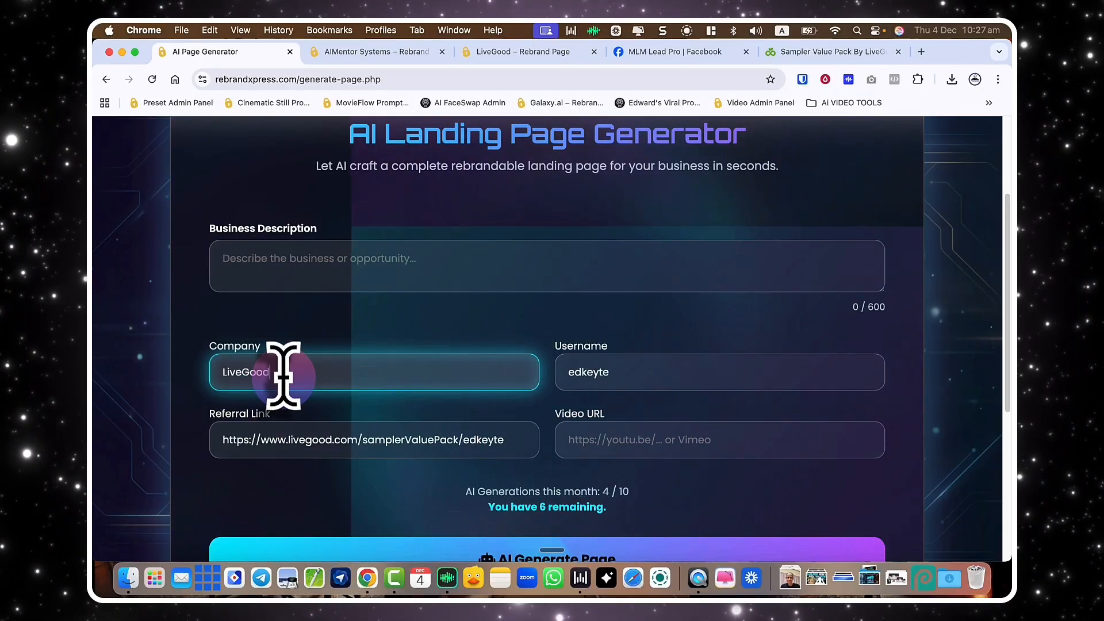
{"action": "left_click", "coordinate": [314, 264]}
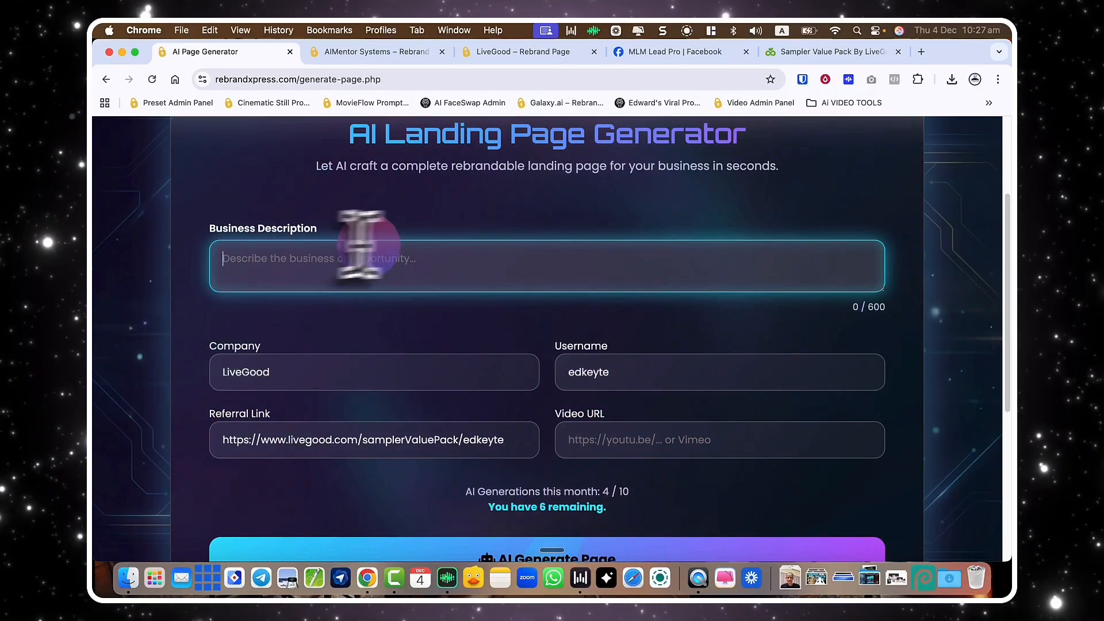
{"action": "scroll", "coordinate": [397, 270], "scroll_direction": "down", "scroll_amount": 3}
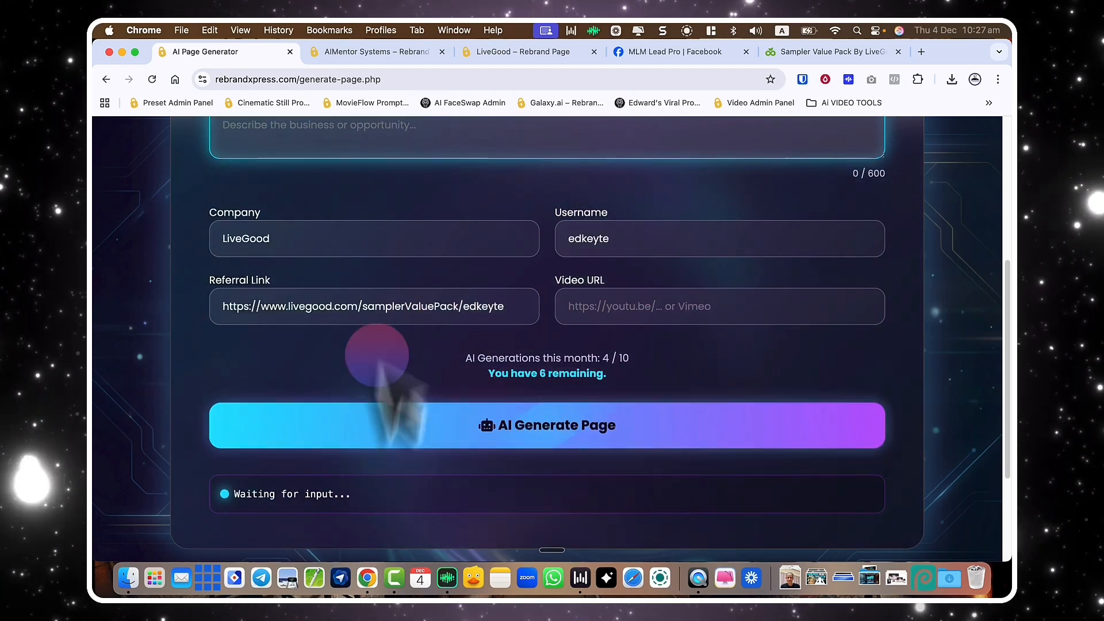
{"action": "left_click", "coordinate": [446, 426]}
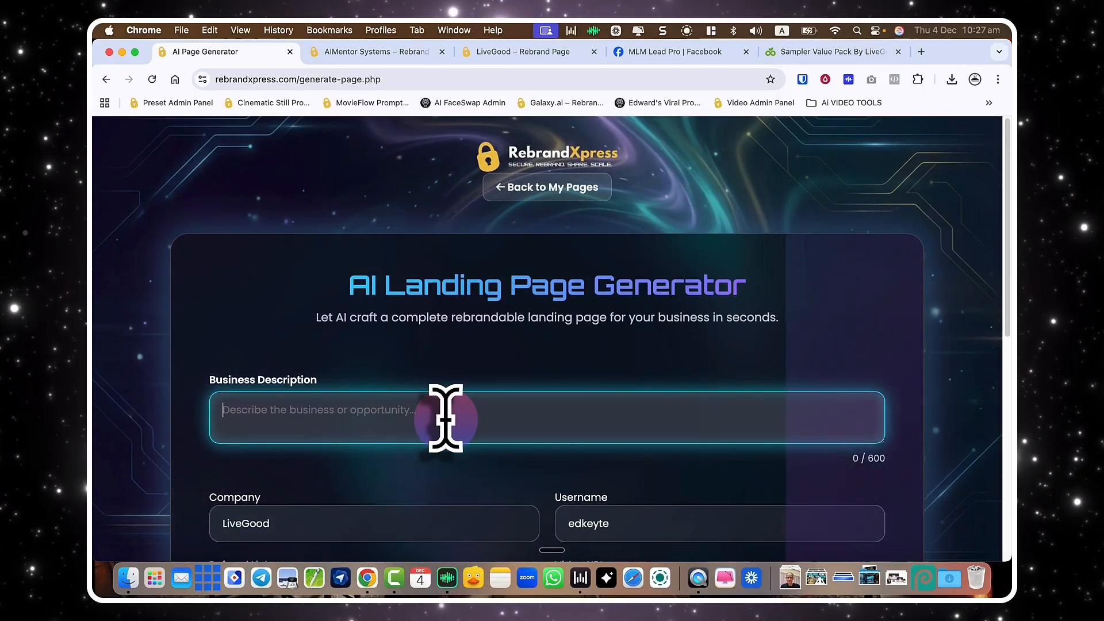
Go back to My Pages and view the first Galaxy.ai page card.
{"action": "scroll", "coordinate": [447, 424], "scroll_direction": "down", "scroll_amount": 2}
{"action": "scroll", "coordinate": [534, 195], "scroll_direction": "up", "scroll_amount": 2}
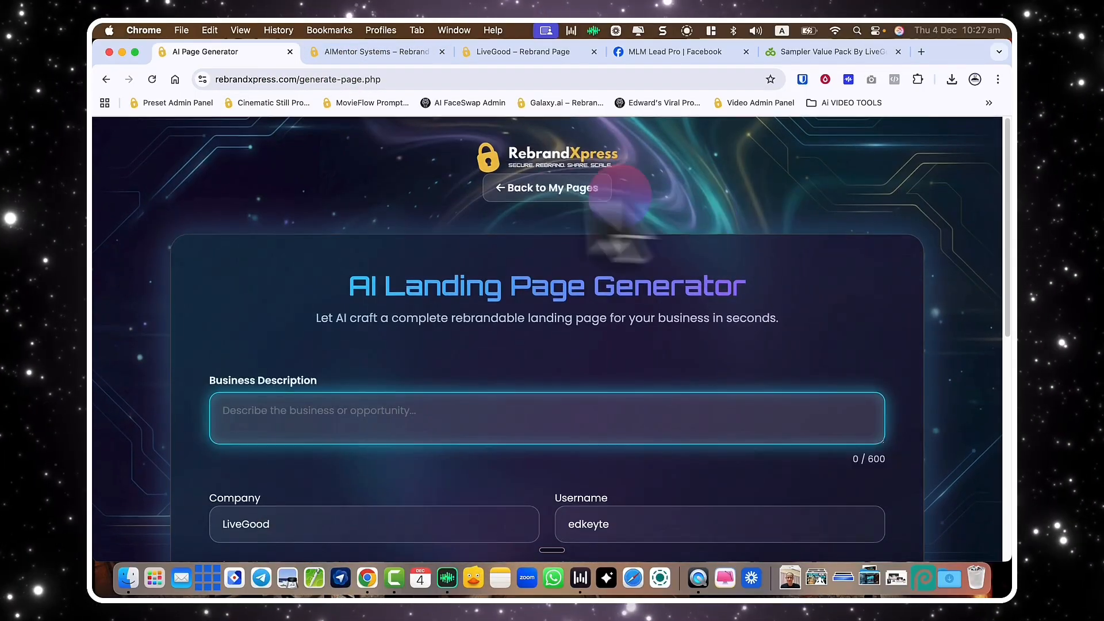
{"action": "left_click", "coordinate": [535, 189]}
{"action": "scroll", "coordinate": [518, 276], "scroll_direction": "down", "scroll_amount": 3}
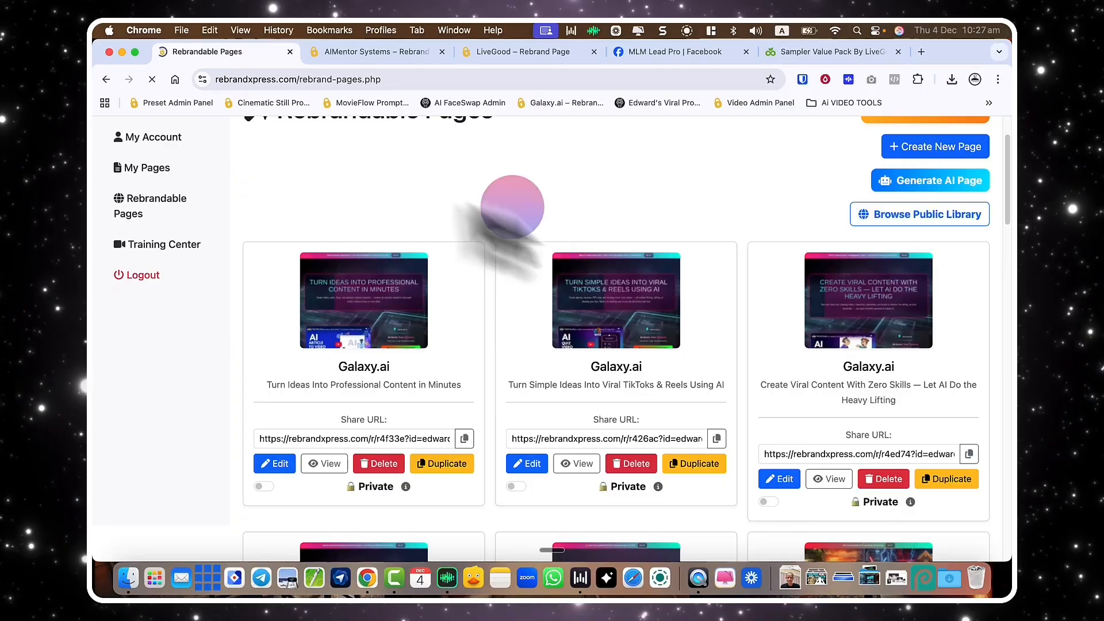
{"action": "left_click", "coordinate": [322, 460]}
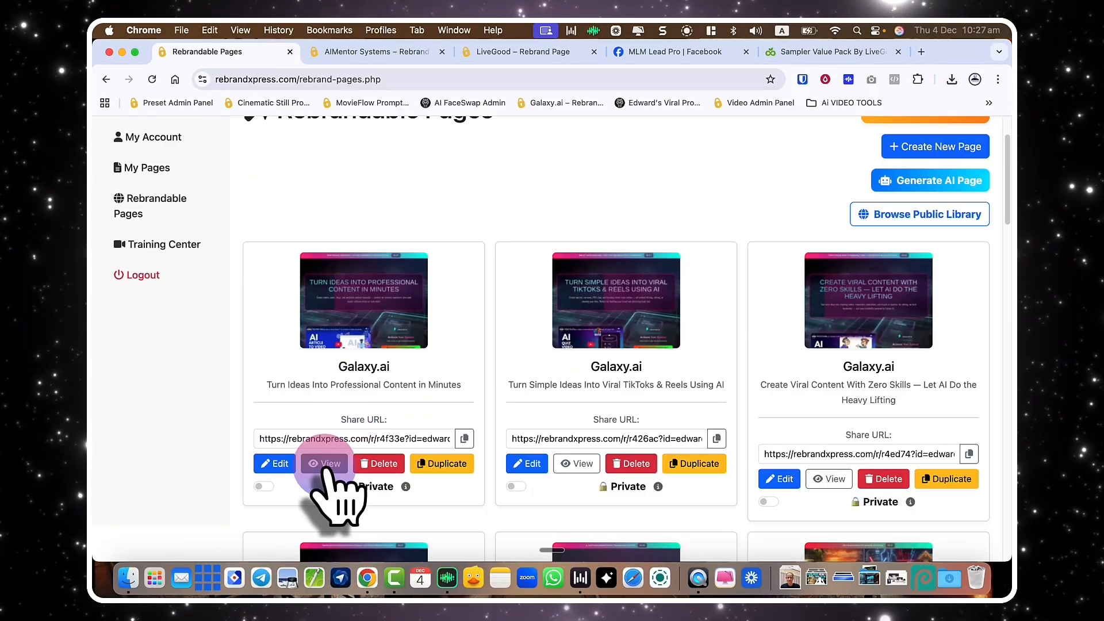
{"action": "scroll", "coordinate": [401, 411], "scroll_direction": "down", "scroll_amount": 1}
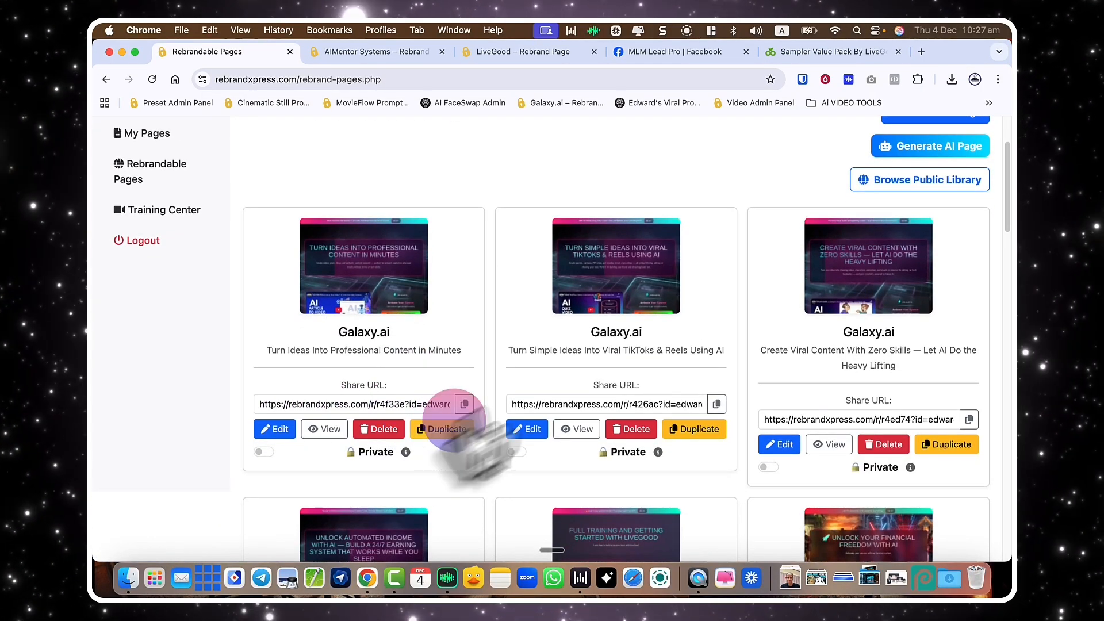
{"action": "scroll", "coordinate": [474, 451], "scroll_direction": "up", "scroll_amount": 3}
{"action": "scroll", "coordinate": [567, 394], "scroll_direction": "down", "scroll_amount": 2}
{"action": "scroll", "coordinate": [690, 345], "scroll_direction": "up", "scroll_amount": 2}
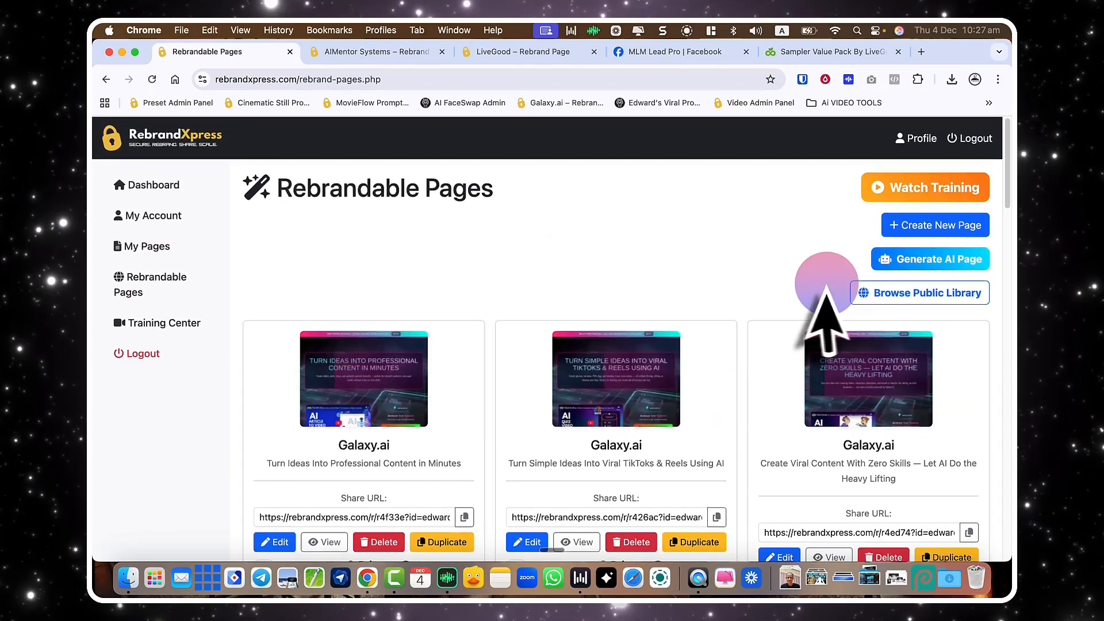
{"action": "left_click", "coordinate": [918, 293]}
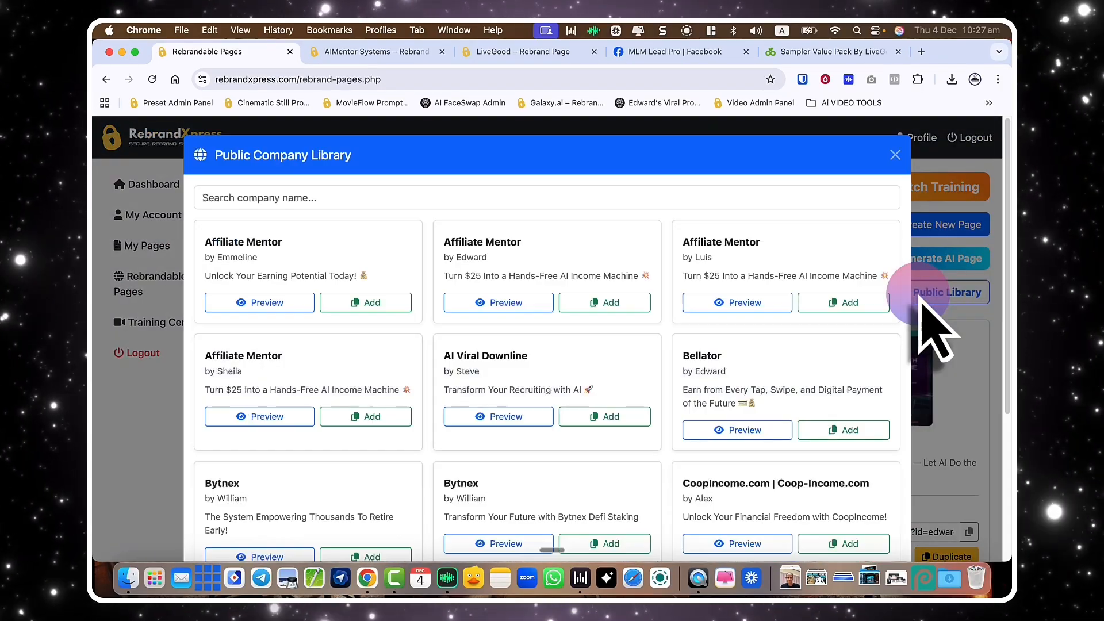
{"action": "scroll", "coordinate": [736, 357], "scroll_direction": "down", "scroll_amount": 2}
{"action": "scroll", "coordinate": [728, 339], "scroll_direction": "down", "scroll_amount": 1}
{"action": "scroll", "coordinate": [734, 333], "scroll_direction": "up", "scroll_amount": 3}
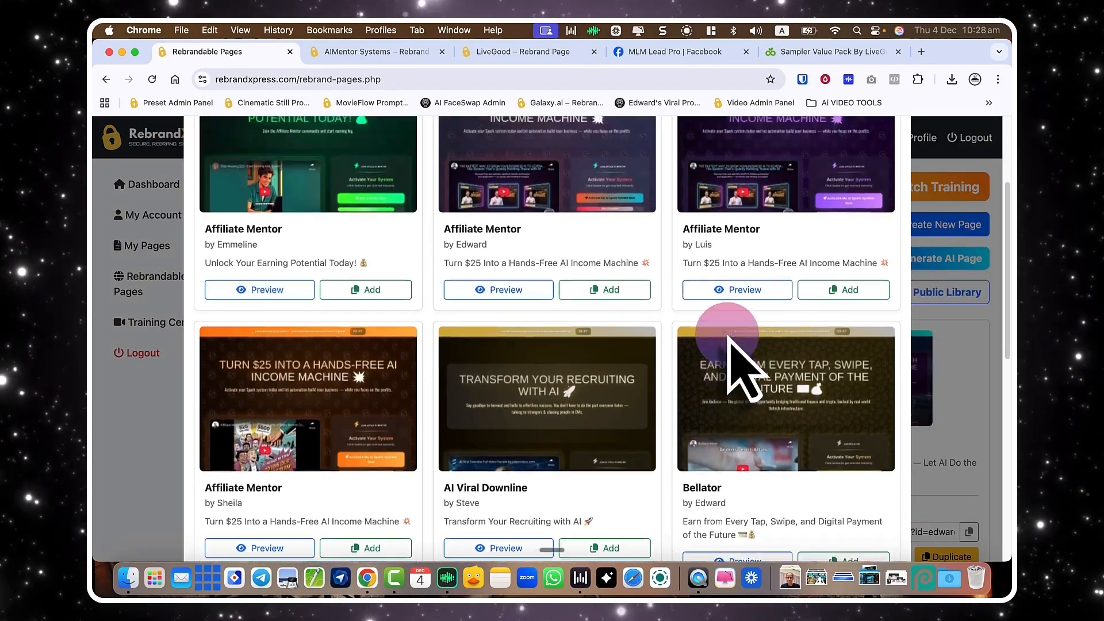
{"action": "scroll", "coordinate": [730, 357], "scroll_direction": "down", "scroll_amount": 3}
{"action": "scroll", "coordinate": [743, 368], "scroll_direction": "down", "scroll_amount": 1}
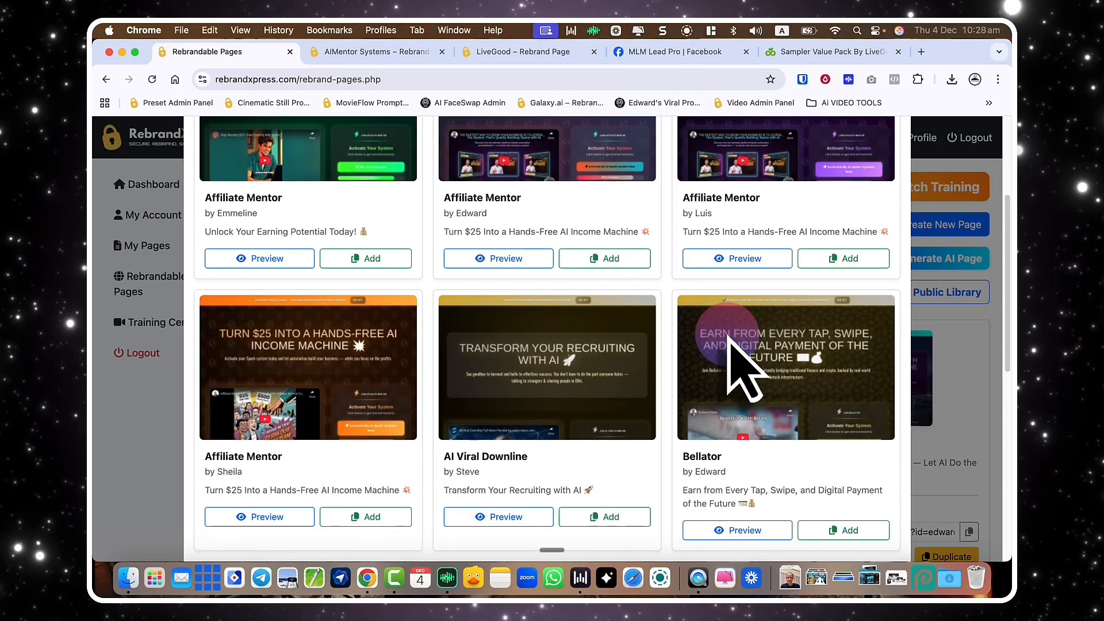
{"action": "scroll", "coordinate": [739, 357], "scroll_direction": "up", "scroll_amount": 3}
{"action": "scroll", "coordinate": [739, 368], "scroll_direction": "down", "scroll_amount": 10}
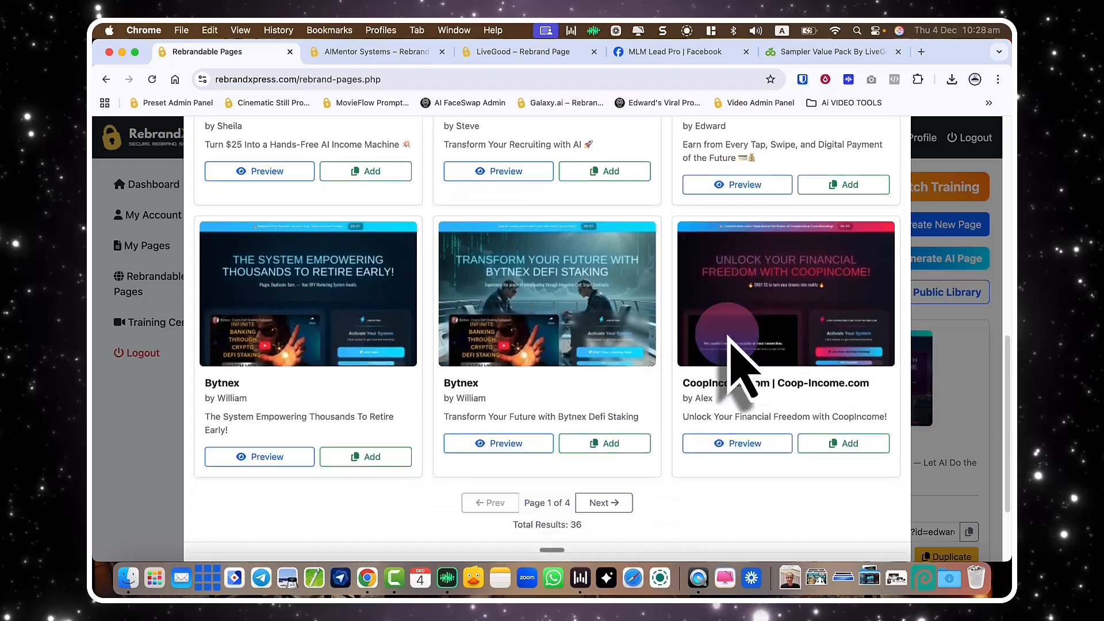
{"action": "scroll", "coordinate": [730, 353], "scroll_direction": "up", "scroll_amount": 5}
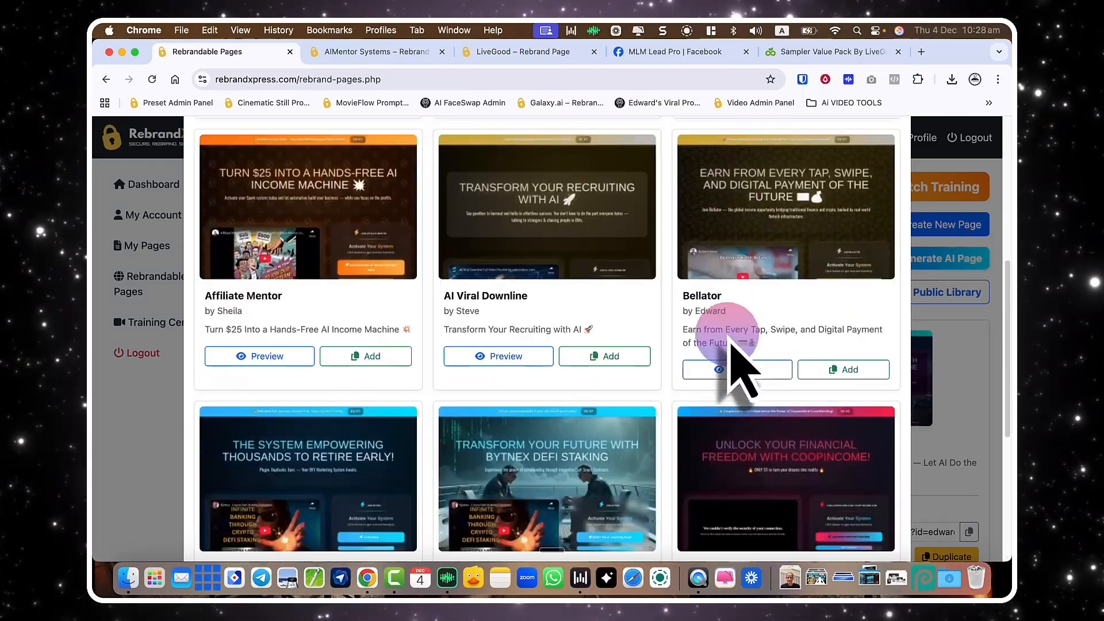
{"action": "scroll", "coordinate": [575, 415], "scroll_direction": "down", "scroll_amount": 3}
{"action": "left_click", "coordinate": [512, 458]}
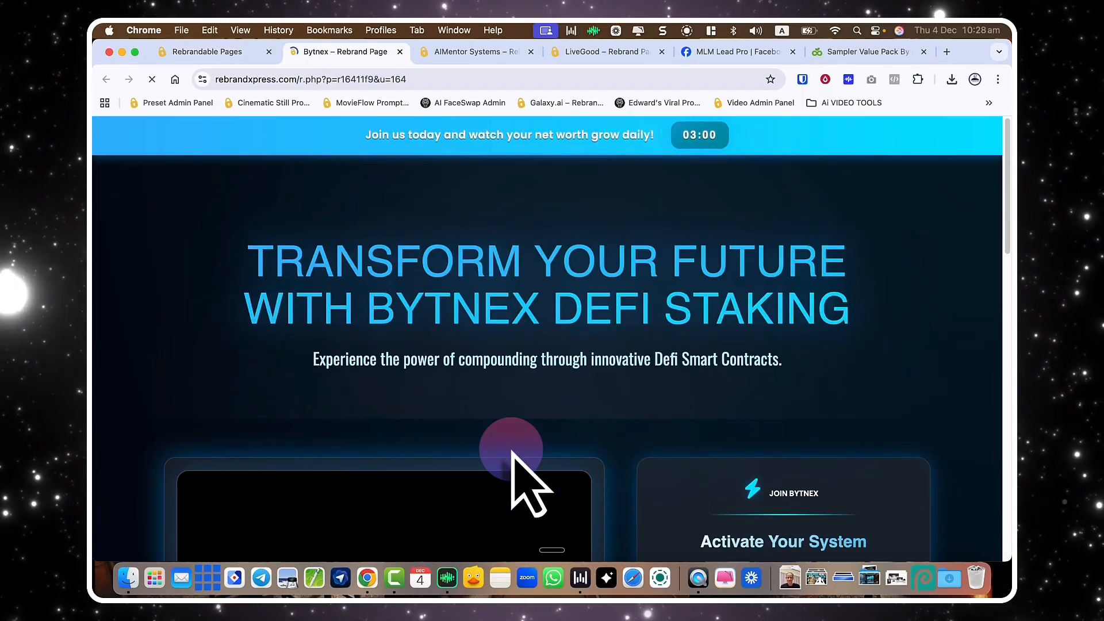
{"action": "scroll", "coordinate": [552, 357], "scroll_direction": "down", "scroll_amount": 6}
{"action": "scroll", "coordinate": [546, 357], "scroll_direction": "down", "scroll_amount": 4}
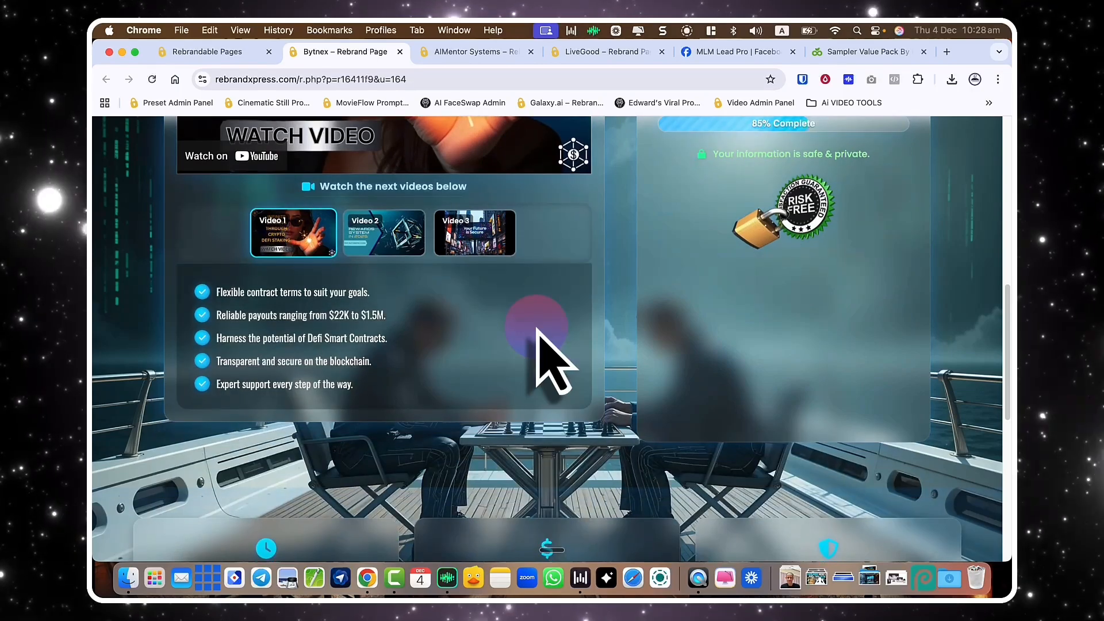
{"action": "key", "text": "super+w"}
{"action": "left_click", "coordinate": [598, 460]}
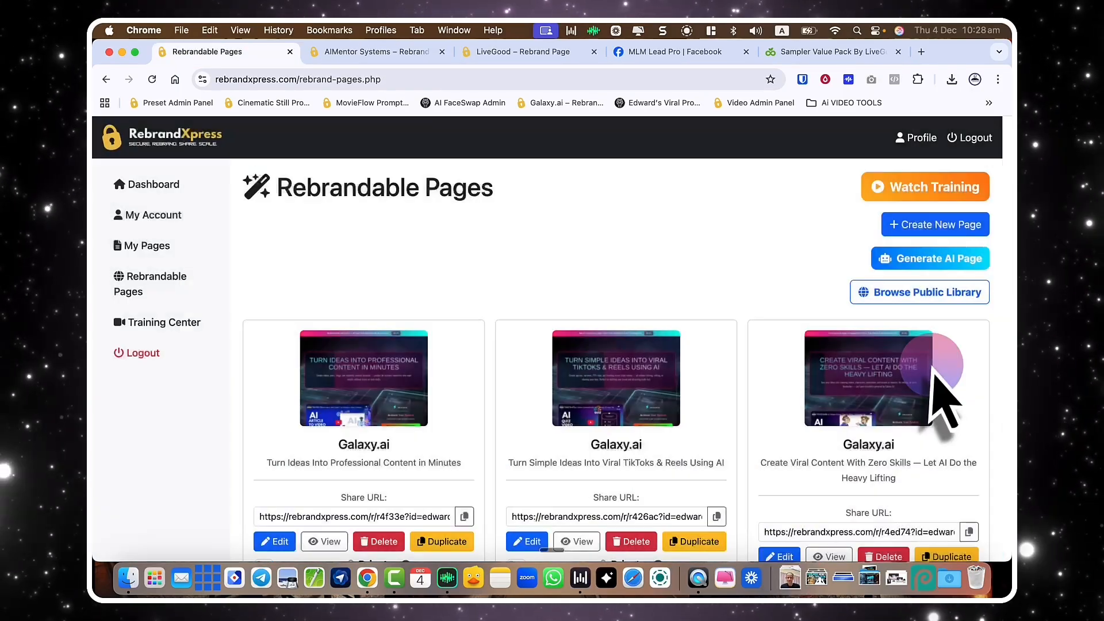
Switch the first Galaxy.ai card's toggle to Private, leaving all three Galaxy.ai cards private.
{"action": "scroll", "coordinate": [569, 394], "scroll_direction": "down", "scroll_amount": 3}
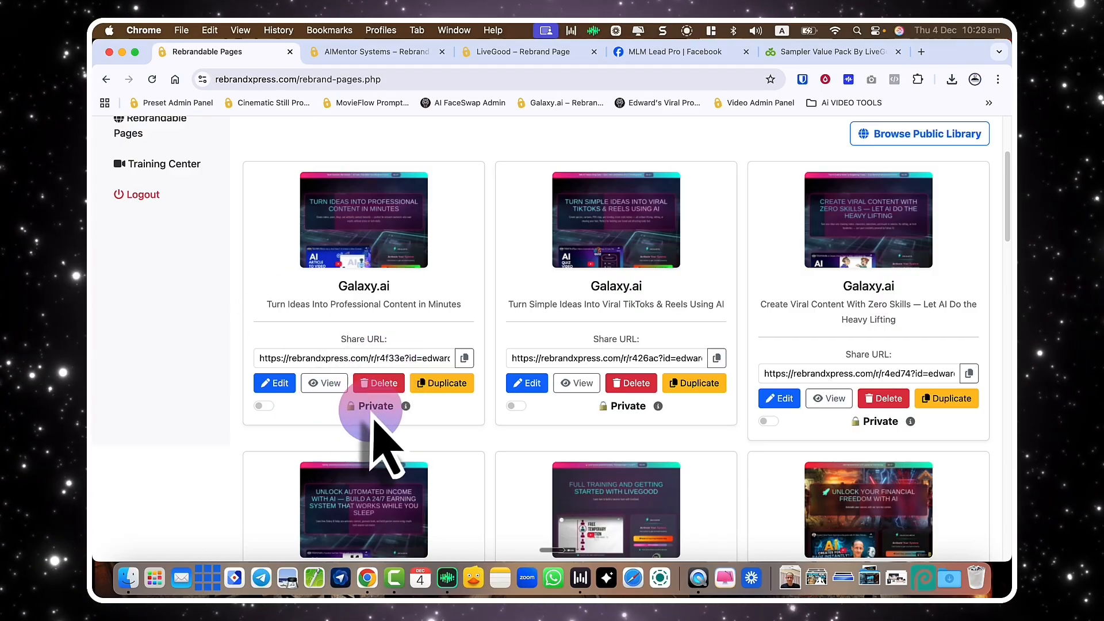
{"action": "left_click", "coordinate": [264, 406]}
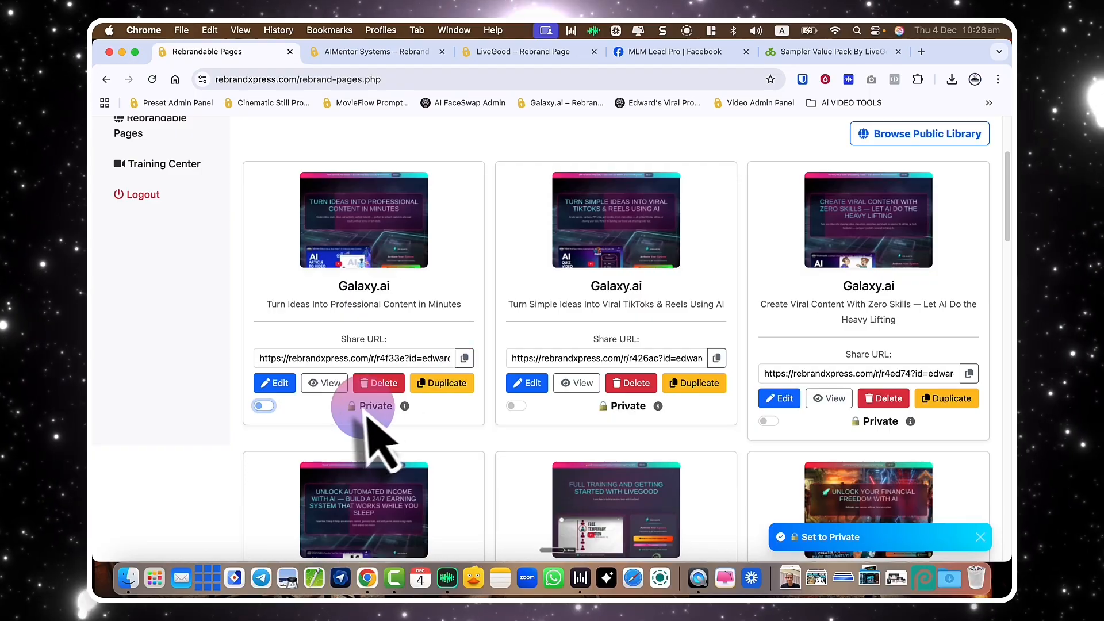
{"action": "scroll", "coordinate": [748, 350], "scroll_direction": "up", "scroll_amount": 1}
{"action": "scroll", "coordinate": [748, 351], "scroll_direction": "up", "scroll_amount": 2}
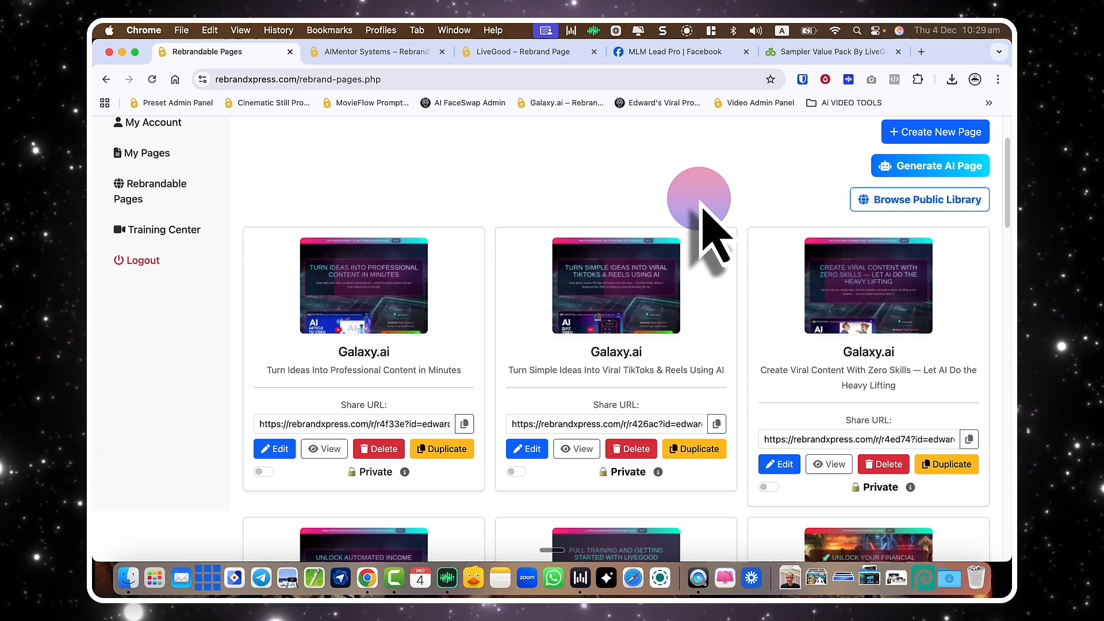
{"action": "scroll", "coordinate": [706, 227], "scroll_direction": "up", "scroll_amount": 3}
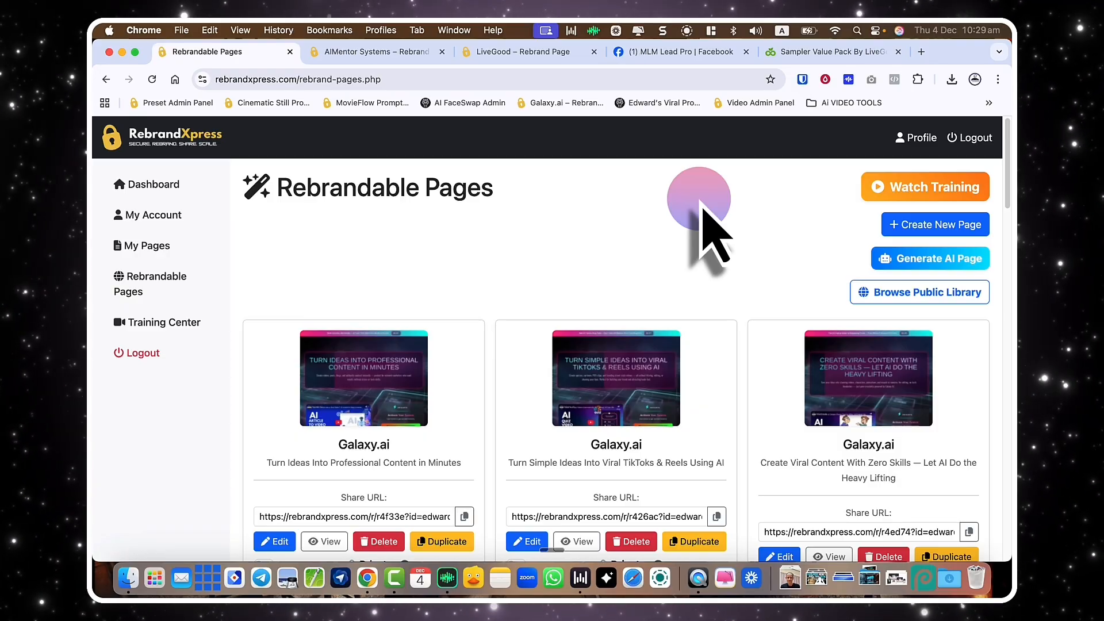
{"action": "left_click", "coordinate": [923, 294]}
{"action": "scroll", "coordinate": [776, 369], "scroll_direction": "down", "scroll_amount": 10}
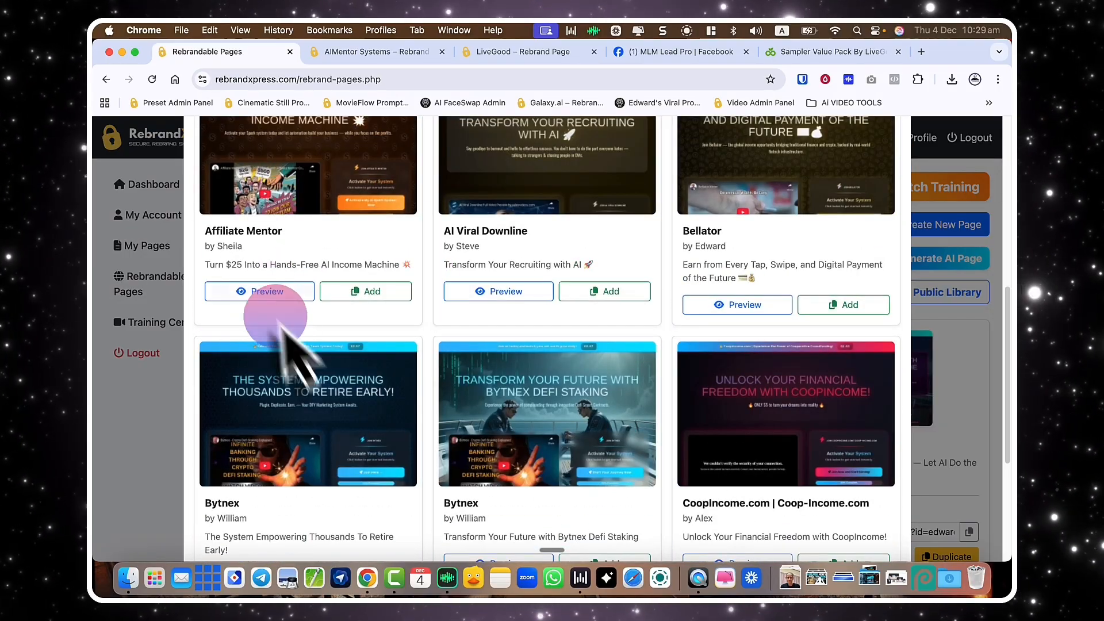
{"action": "scroll", "coordinate": [402, 350], "scroll_direction": "down", "scroll_amount": 5}
{"action": "left_click", "coordinate": [641, 446]}
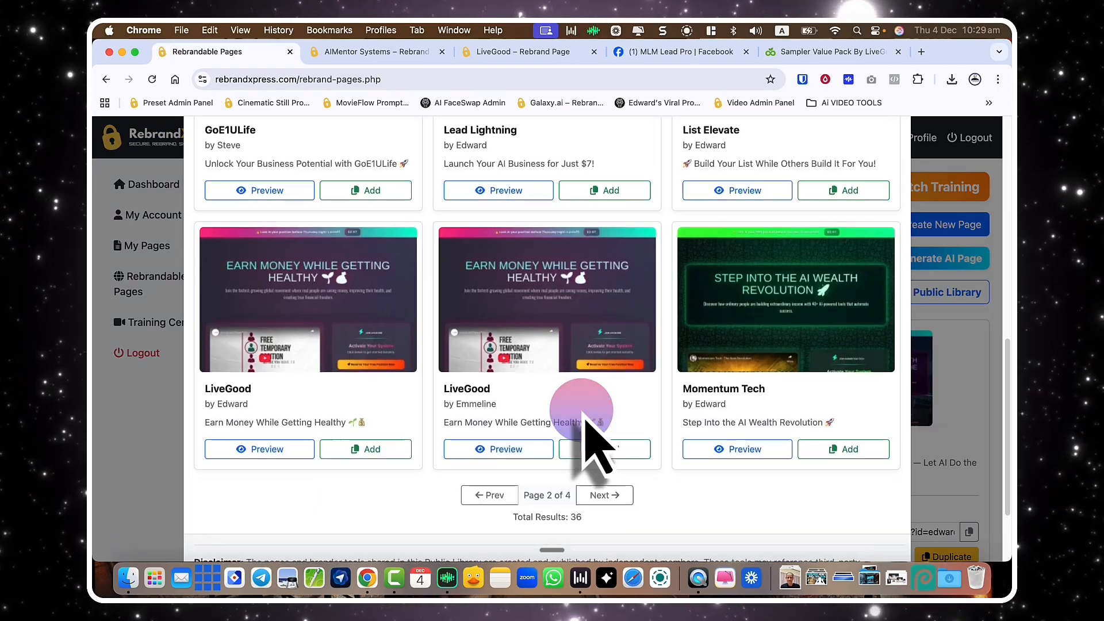
{"action": "scroll", "coordinate": [598, 455], "scroll_direction": "down", "scroll_amount": 2}
{"action": "left_click", "coordinate": [602, 446]}
{"action": "scroll", "coordinate": [575, 403], "scroll_direction": "up", "scroll_amount": 1}
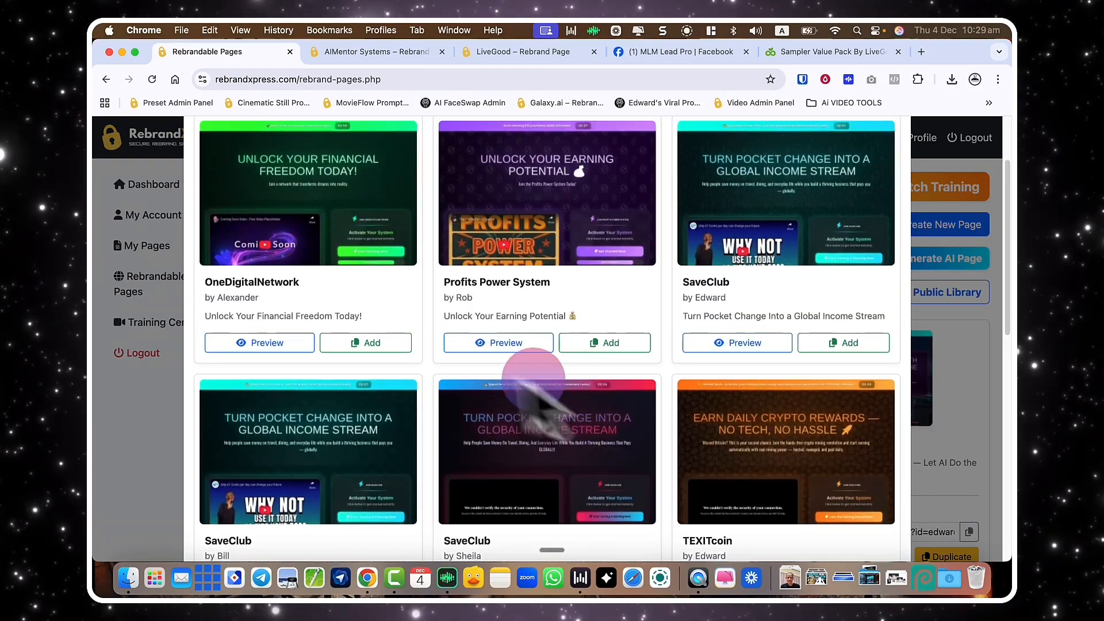
{"action": "left_click", "coordinate": [505, 343]}
{"action": "left_click", "coordinate": [530, 397]}
{"action": "scroll", "coordinate": [544, 437], "scroll_direction": "down", "scroll_amount": 7}
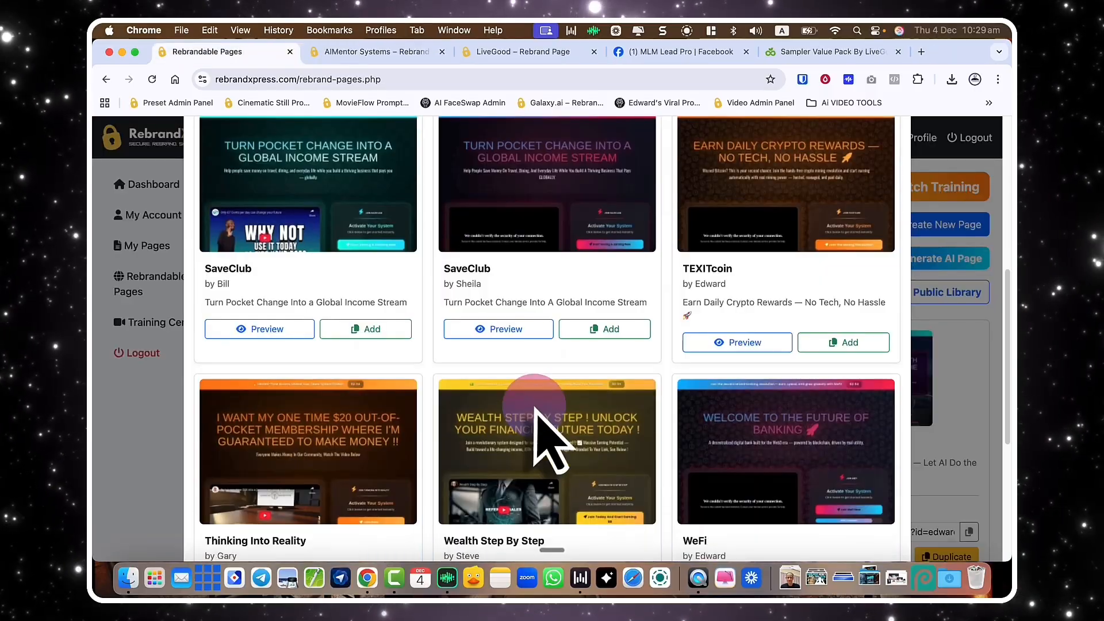
{"action": "scroll", "coordinate": [538, 437], "scroll_direction": "down", "scroll_amount": 2}
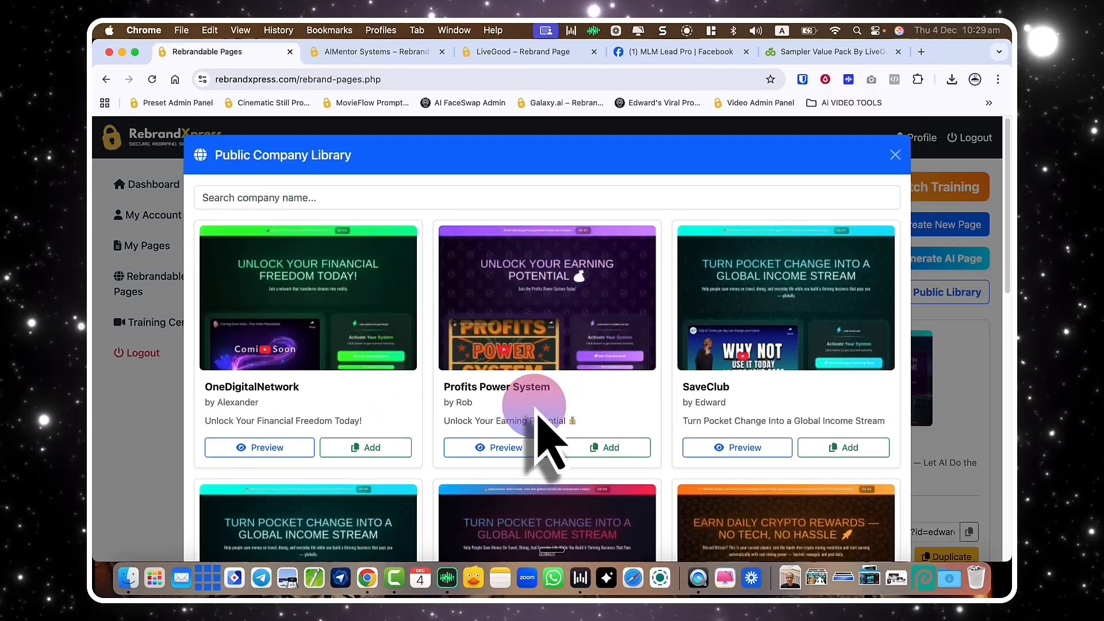
{"action": "scroll", "coordinate": [538, 437], "scroll_direction": "down", "scroll_amount": 3}
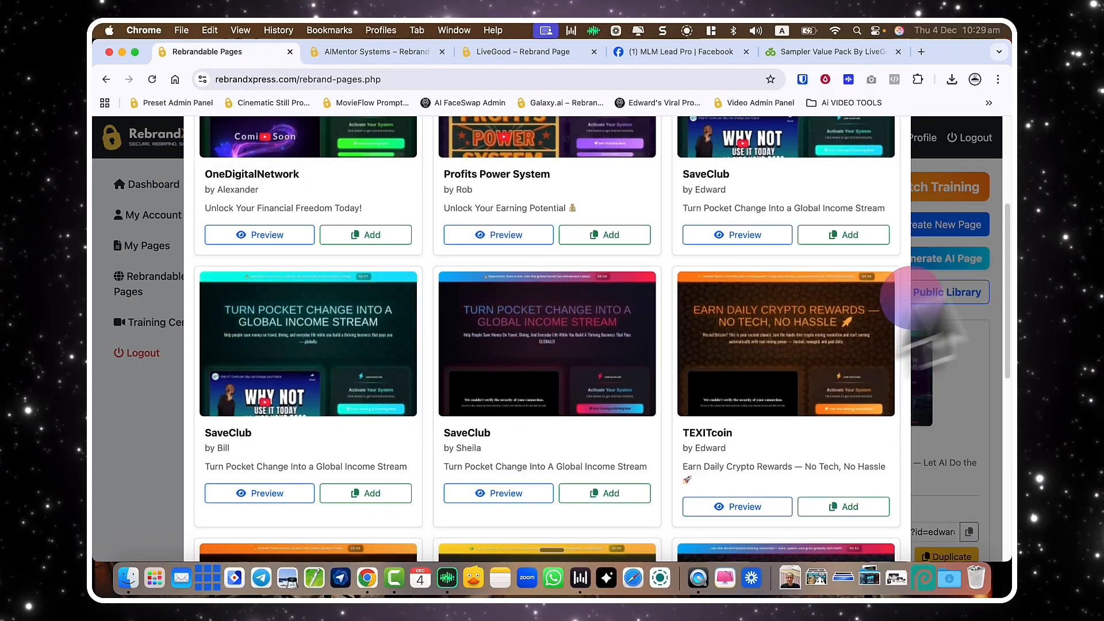
{"action": "left_click", "coordinate": [920, 322]}
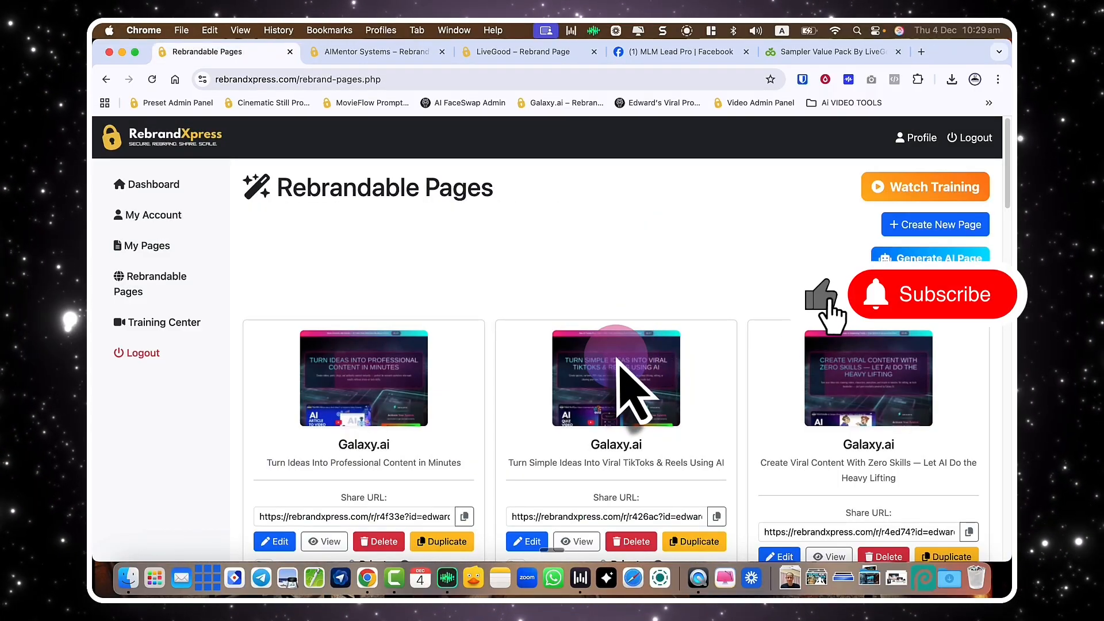